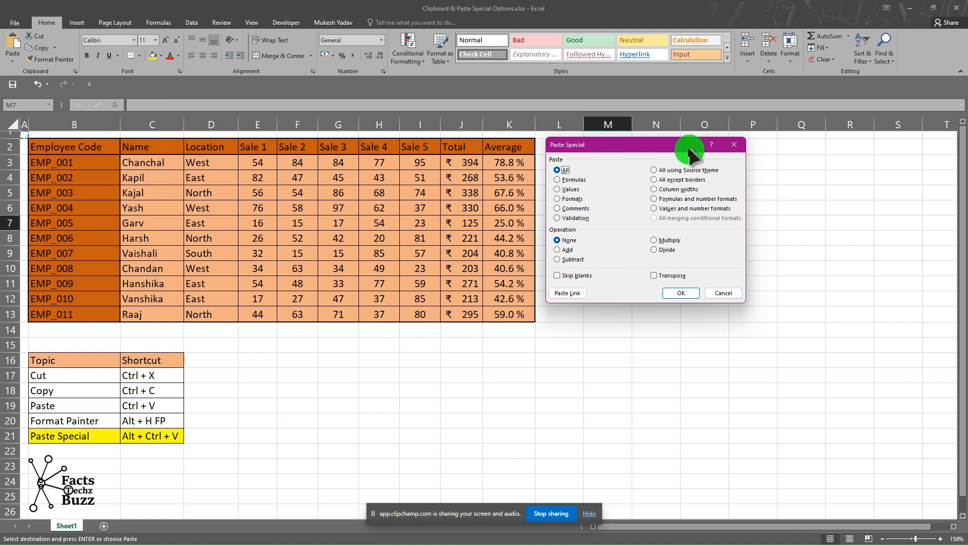
pyautogui.moveTo(691, 145); pyautogui.dragTo(506, 278)
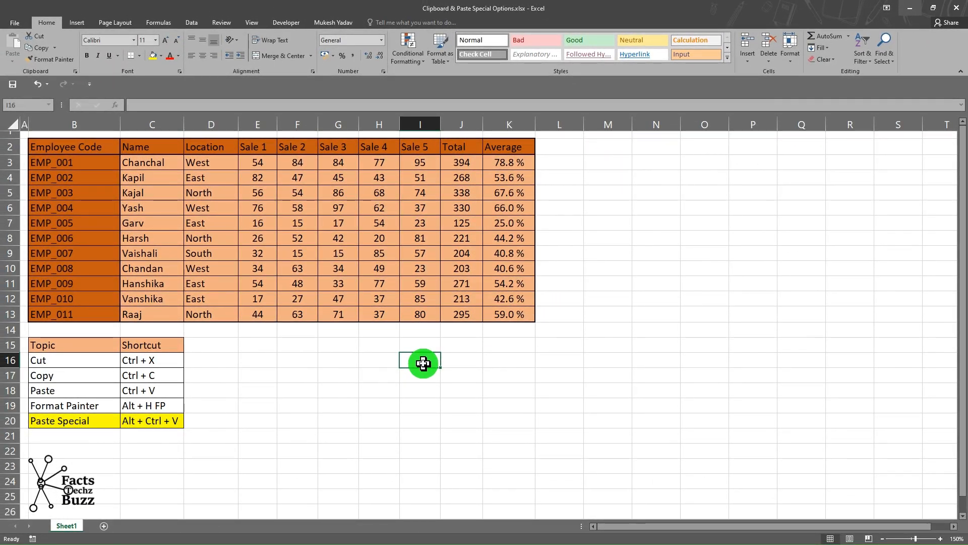
pyautogui.moveTo(46, 363); pyautogui.dragTo(154, 401)
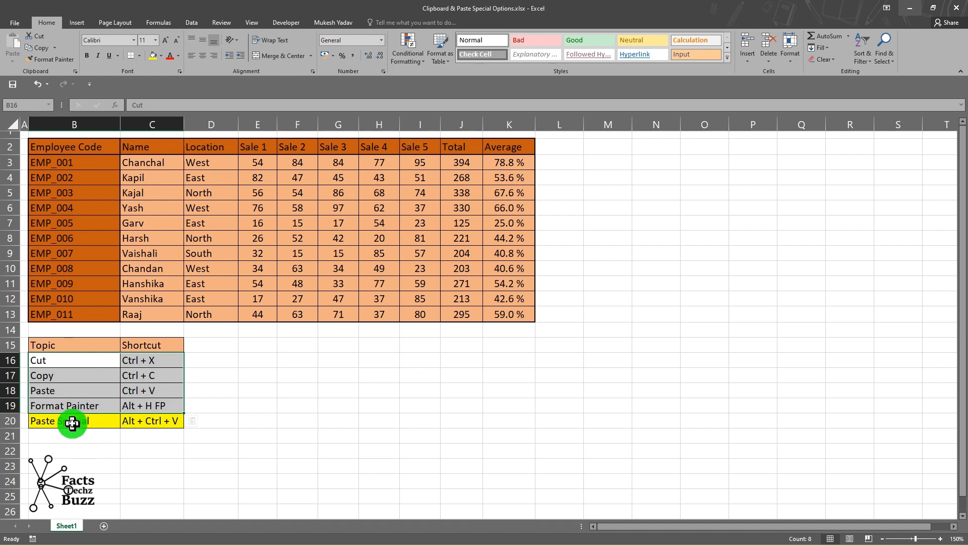
pyautogui.moveTo(72, 423); pyautogui.dragTo(132, 427)
pyautogui.click(303, 399)
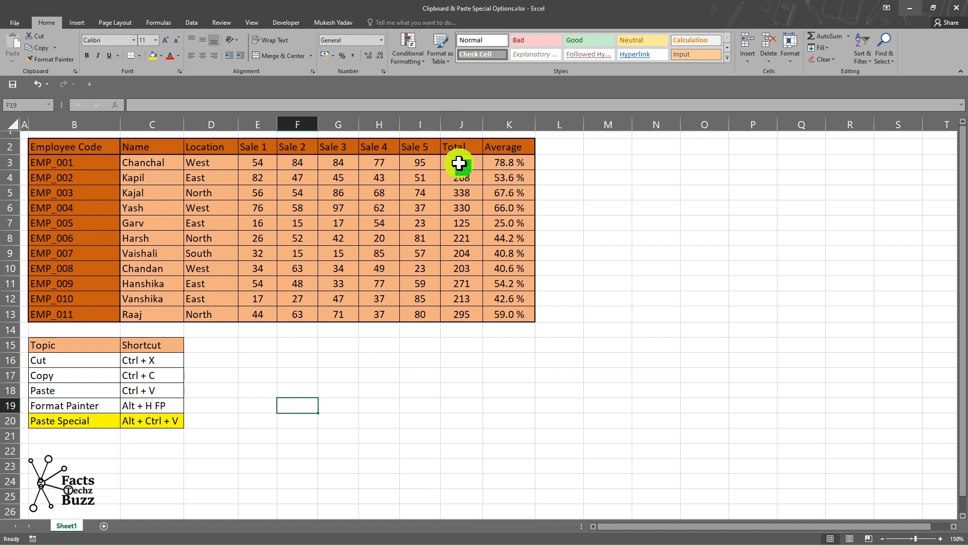
# Copy the Total column J3:J13 and paste it normally at J15.
pyautogui.moveTo(456, 162); pyautogui.dragTo(452, 300)
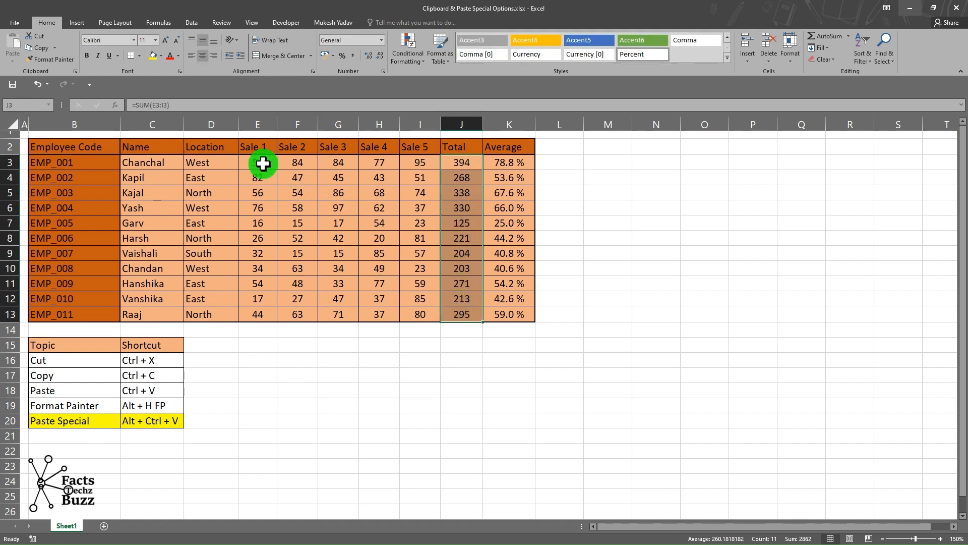
pyautogui.moveTo(462, 162); pyautogui.dragTo(461, 314)
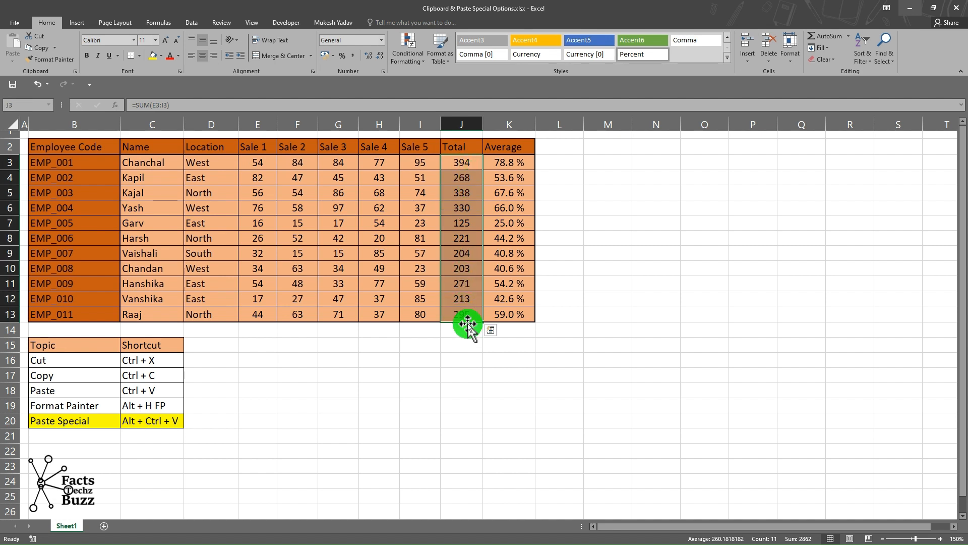
pyautogui.hotkey('ctrl', 'c')
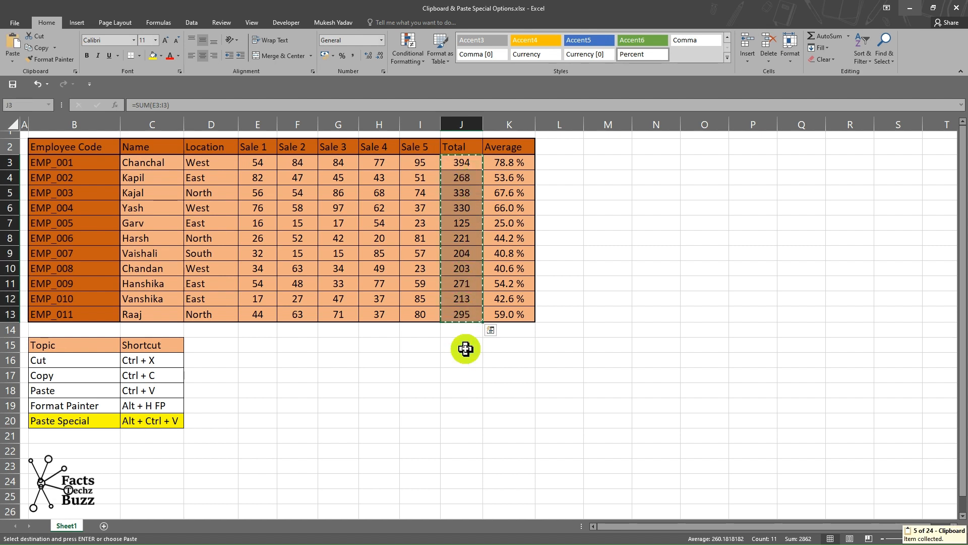
pyautogui.click(465, 348)
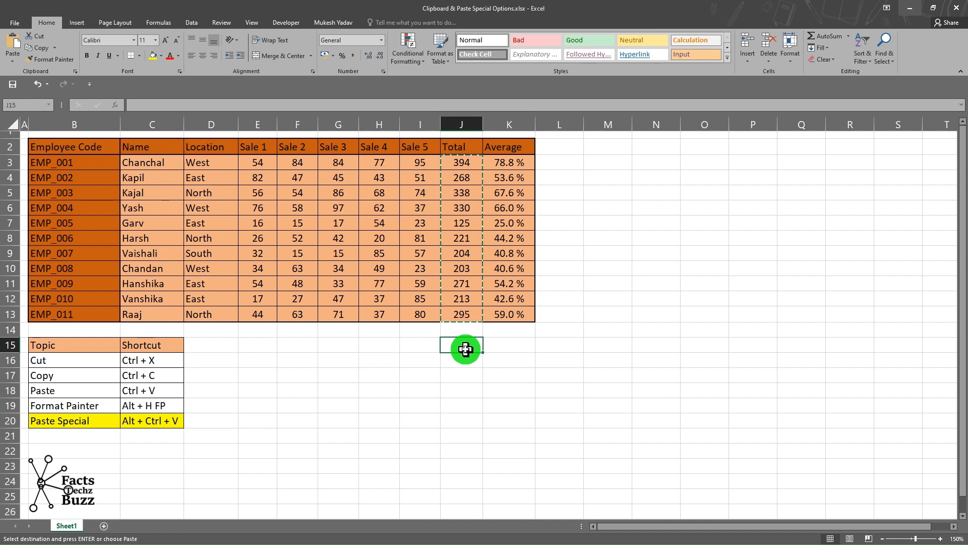
pyautogui.hotkey('ctrl', 'v')
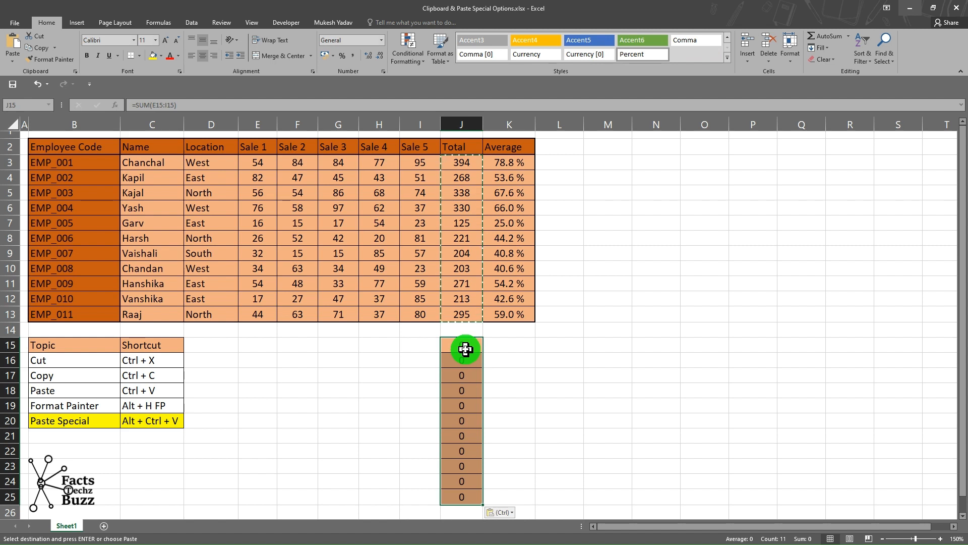
pyautogui.press('Escape')
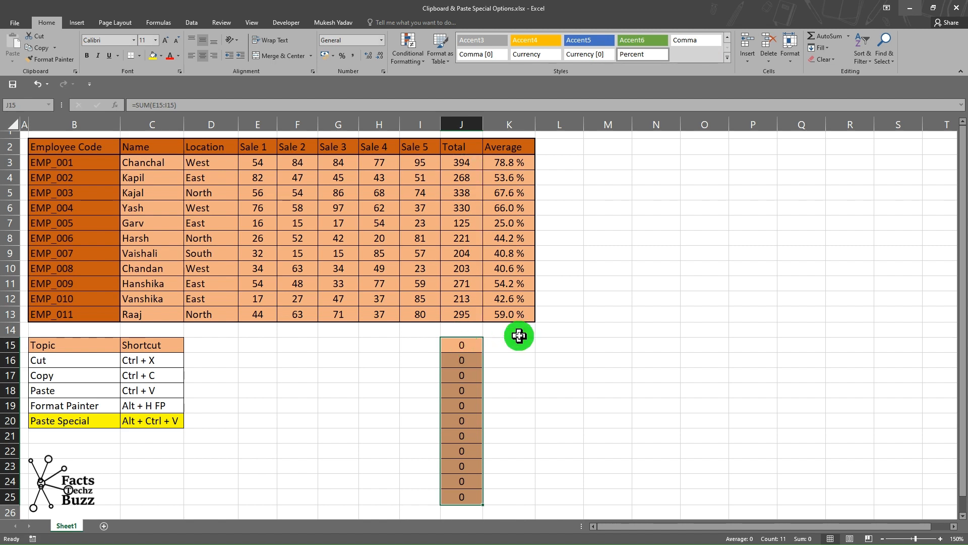
# Inspect the SUM formulas in the original Total cells and in the pasted cells below the table.
pyautogui.doubleClick(468, 208)
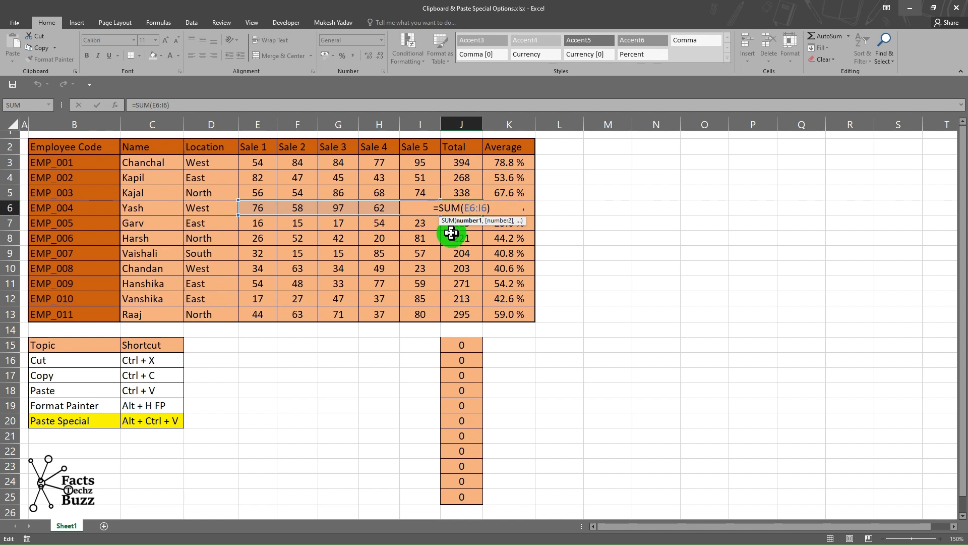
pyautogui.press('Return')
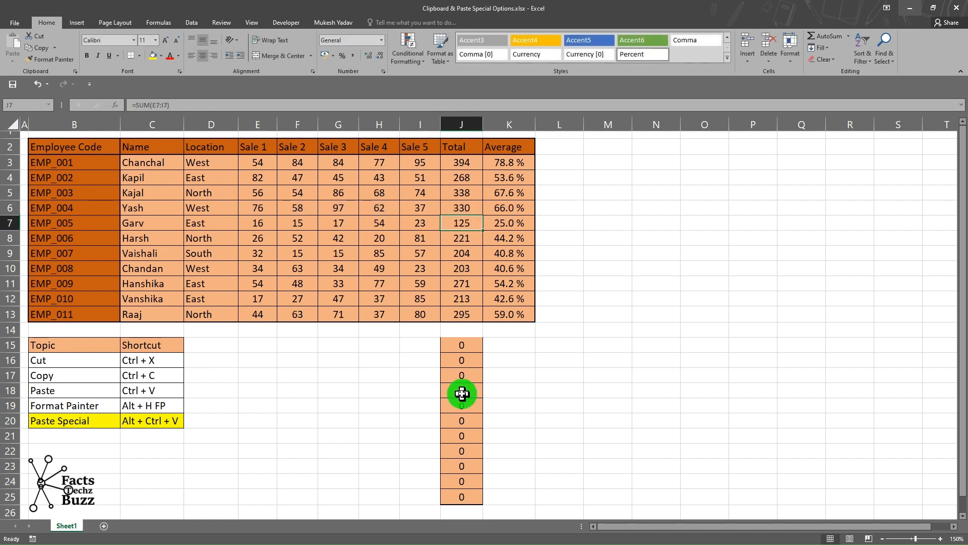
pyautogui.doubleClick(462, 390)
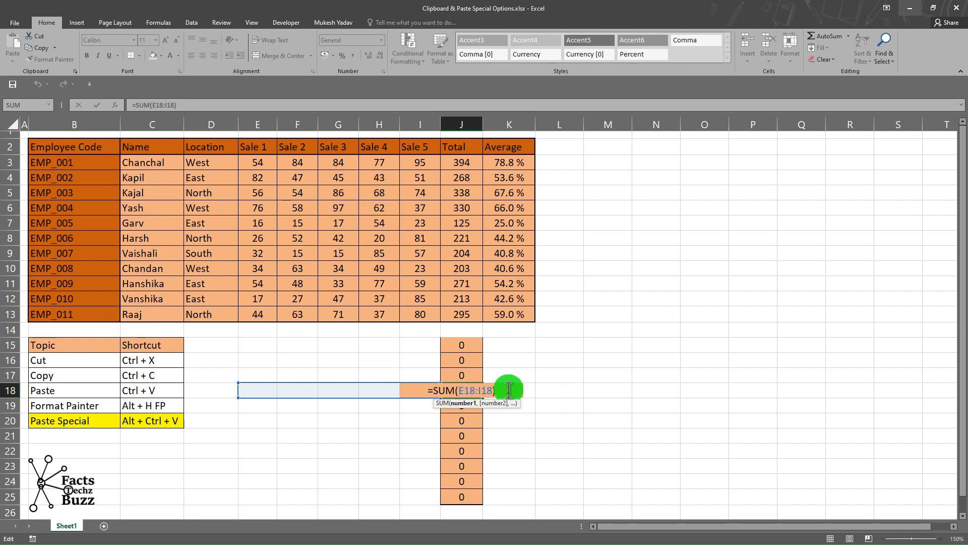
pyautogui.click(525, 349)
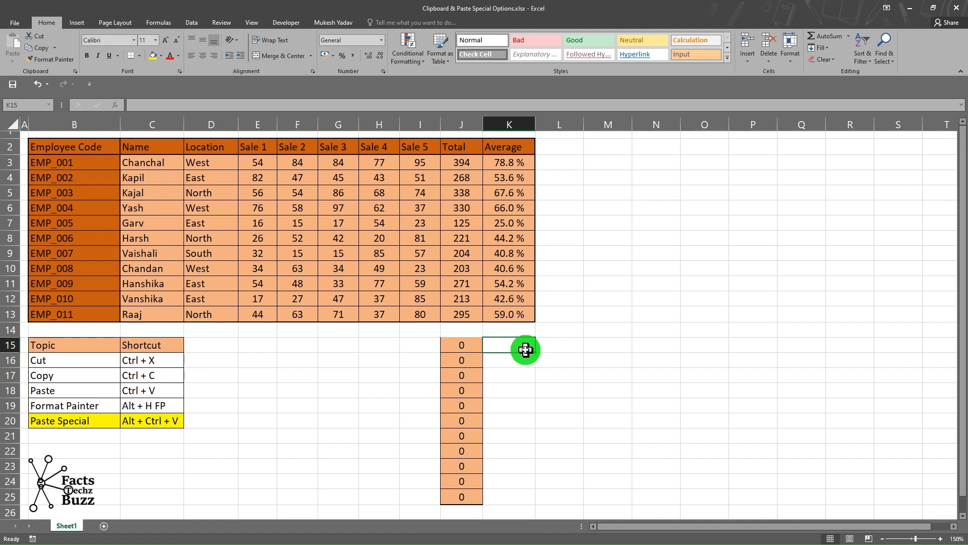
pyautogui.click(463, 372)
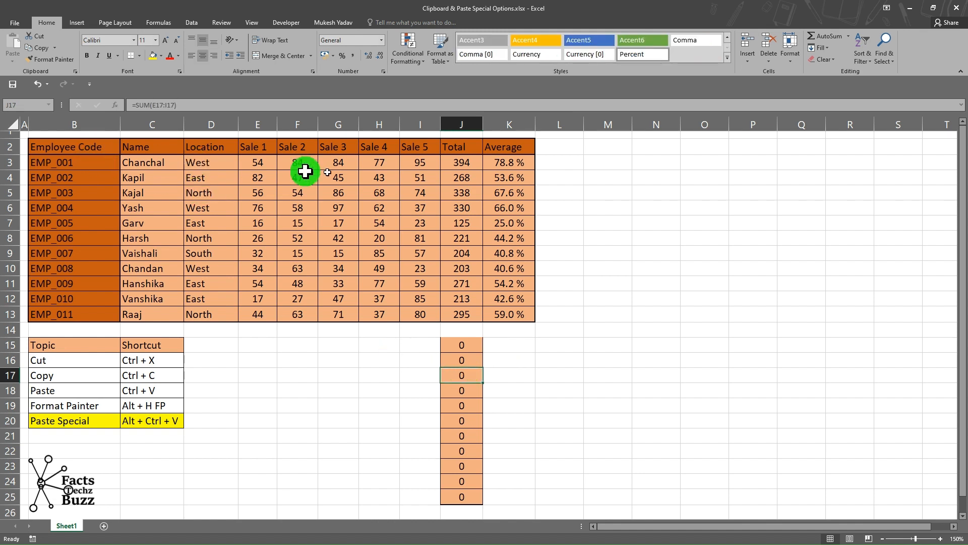
pyautogui.click(449, 191)
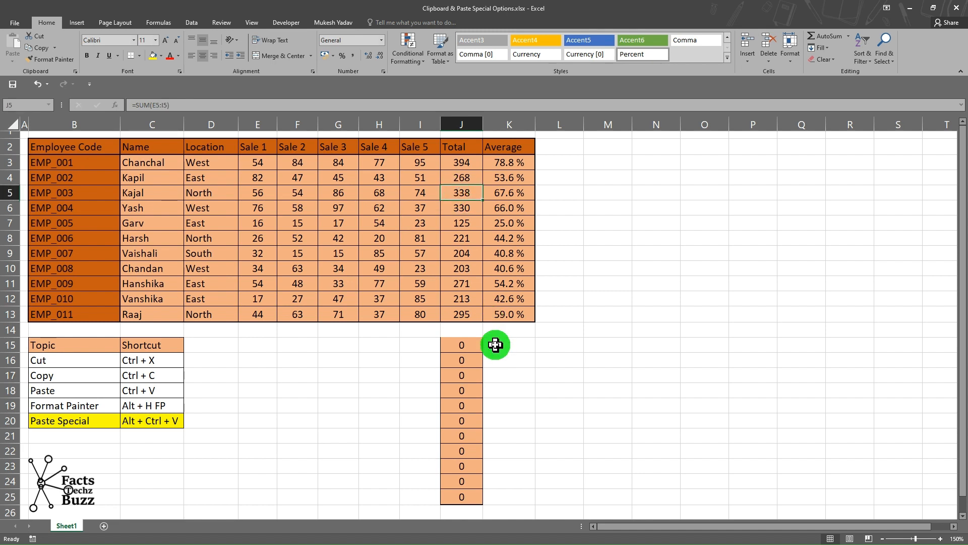
pyautogui.click(558, 359)
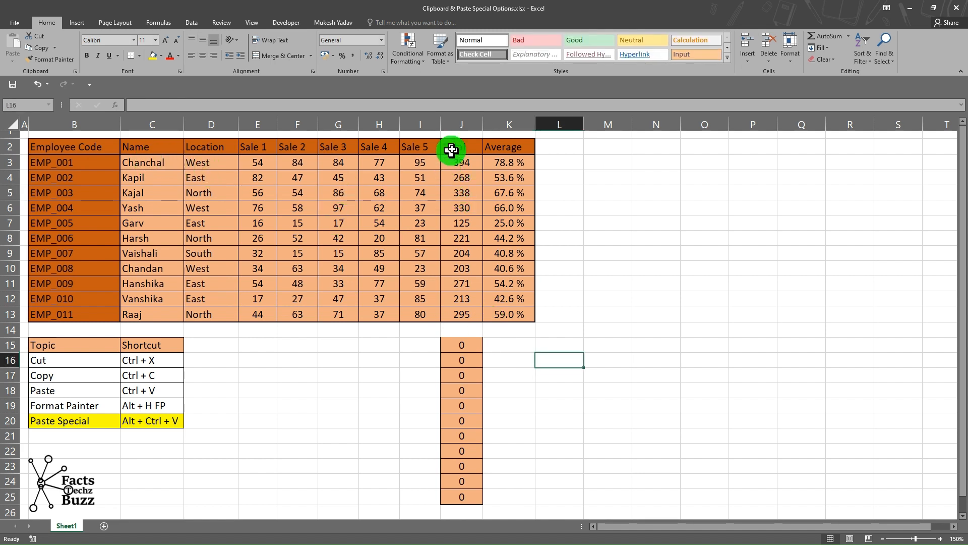
# Try pasting the copied Total and Average columns at R15, then undo that paste.
pyautogui.moveTo(449, 146); pyautogui.dragTo(519, 311)
pyautogui.hotkey('ctrl', 'c')
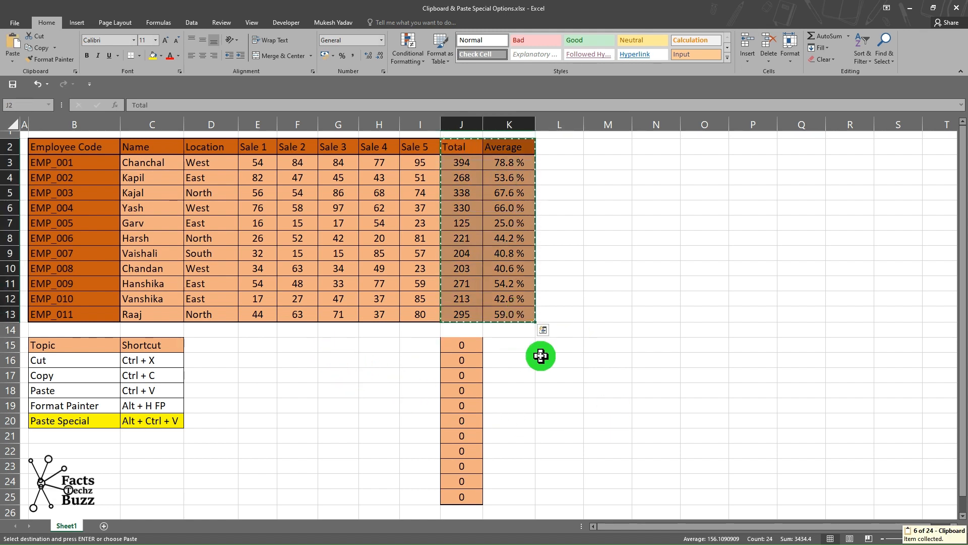
pyautogui.click(840, 342)
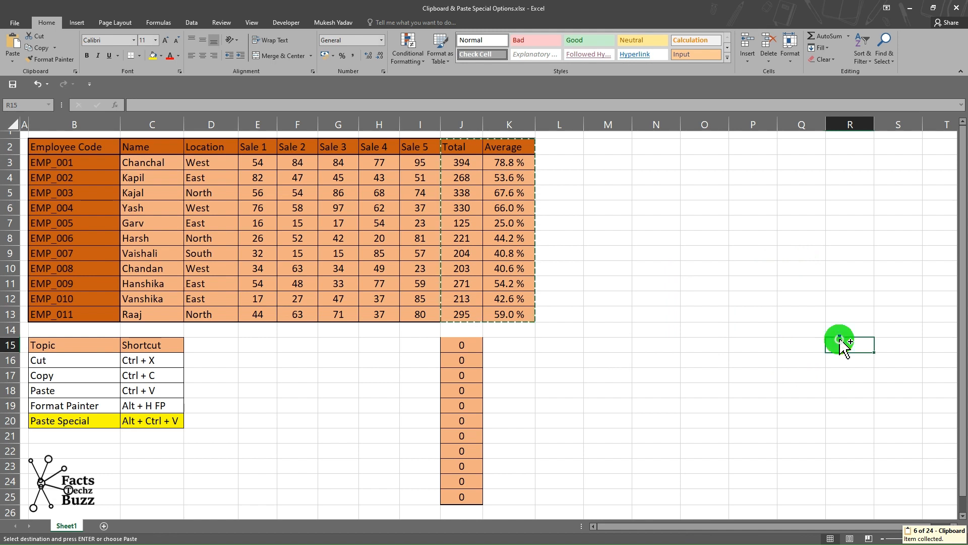
pyautogui.hotkey('ctrl', 'v')
pyautogui.click(906, 380)
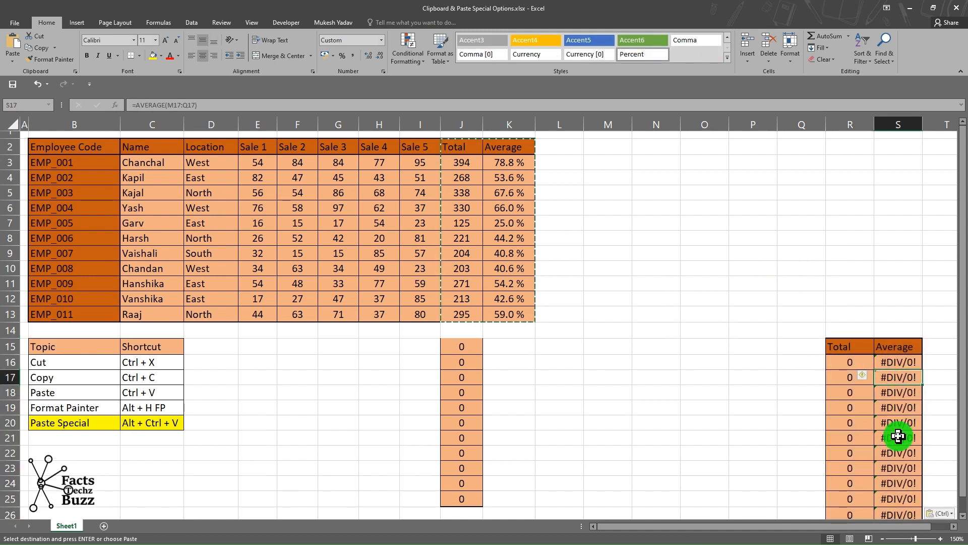
pyautogui.hotkey('ctrl', 'z')
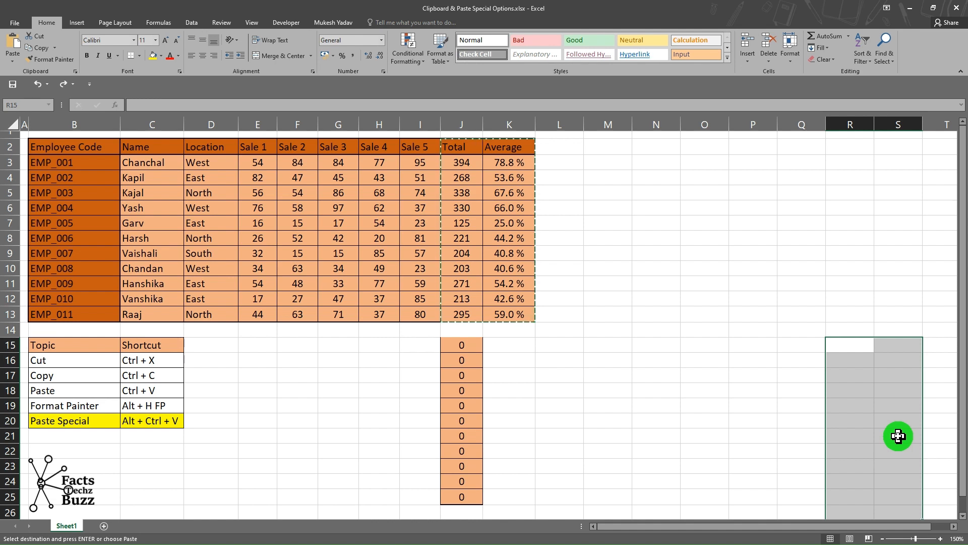
# Clear the pasted cells J15:J25.
pyautogui.click(567, 391)
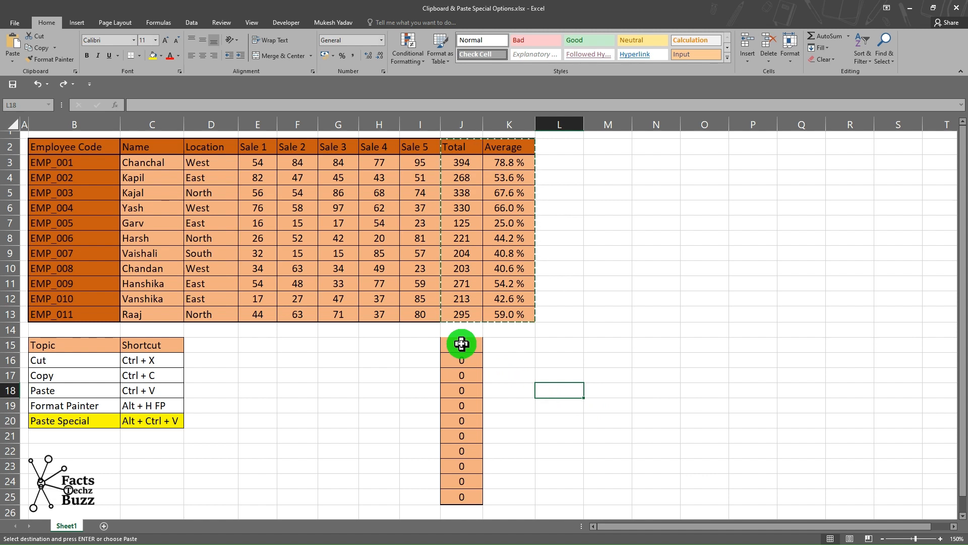
pyautogui.moveTo(472, 344); pyautogui.dragTo(464, 499)
pyautogui.press('Delete')
# Copy the Total and Average columns and paste them at J15 as Values only with Paste Special.
pyautogui.moveTo(461, 147); pyautogui.dragTo(515, 312)
pyautogui.hotkey('ctrl', 'c')
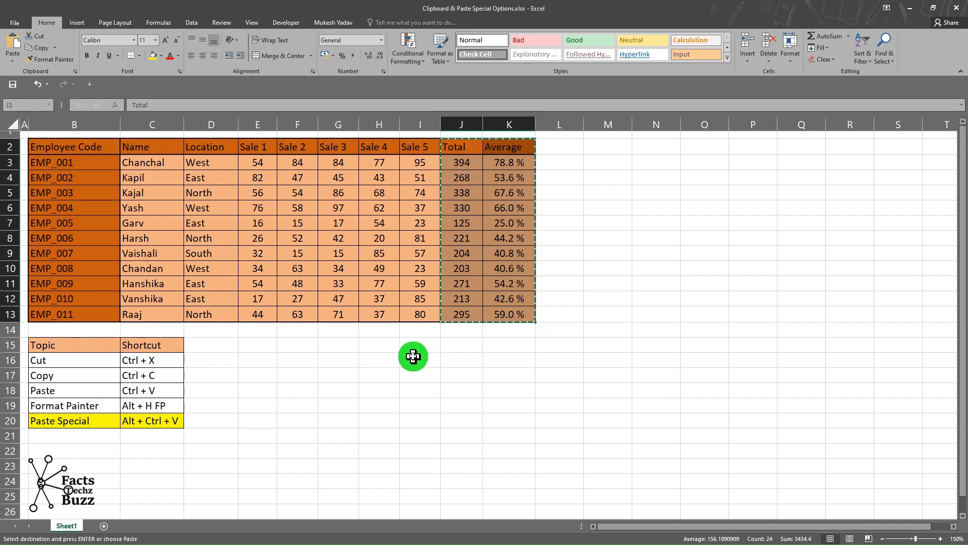
pyautogui.scroll(-1, 412, 356)
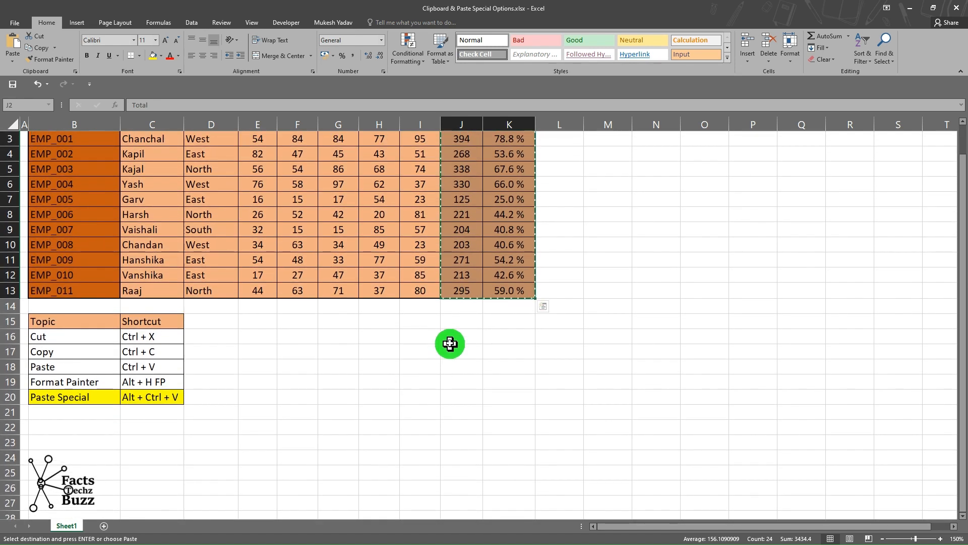
pyautogui.click(463, 326)
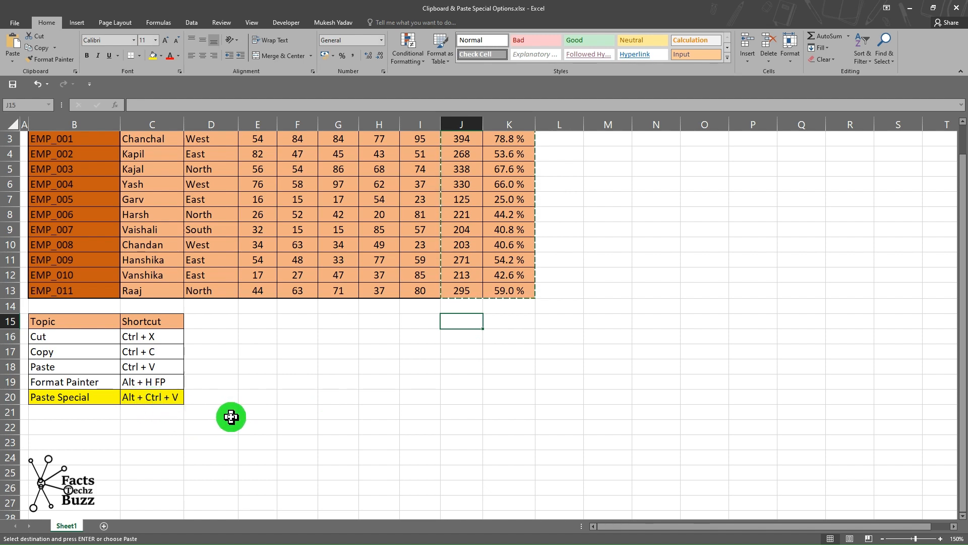
pyautogui.hotkey('ctrl', 'alt', 'v')
pyautogui.moveTo(433, 275); pyautogui.dragTo(386, 178)
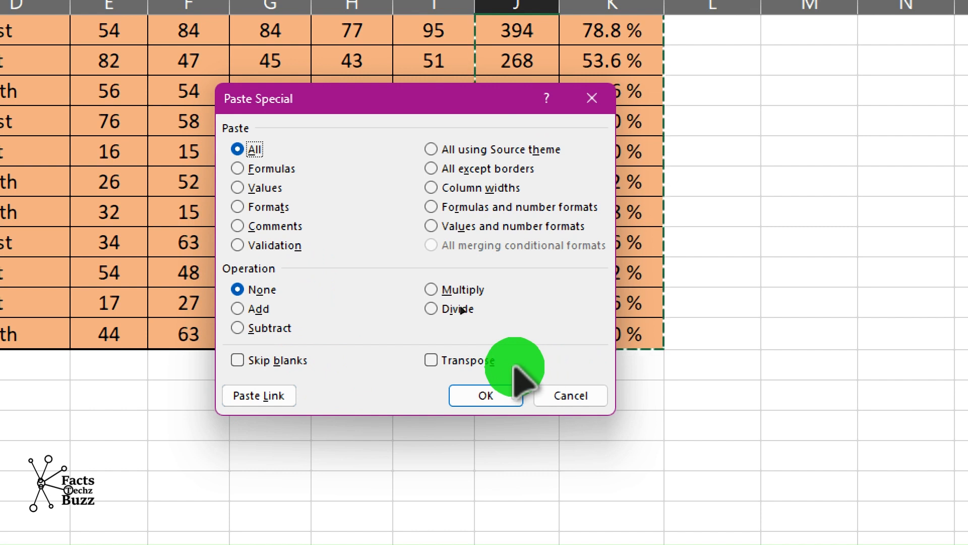
pyautogui.moveTo(379, 102); pyautogui.dragTo(362, 109)
pyautogui.click(221, 190)
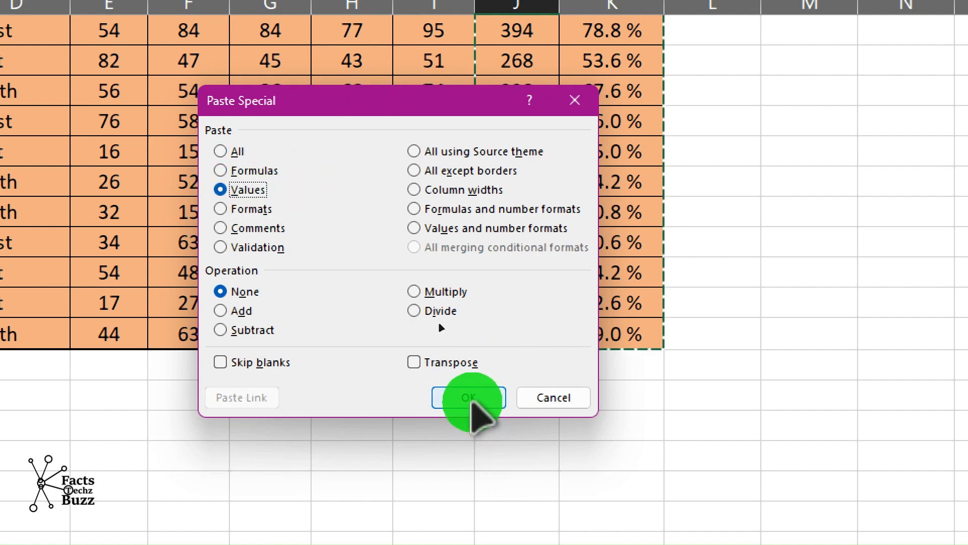
pyautogui.click(469, 398)
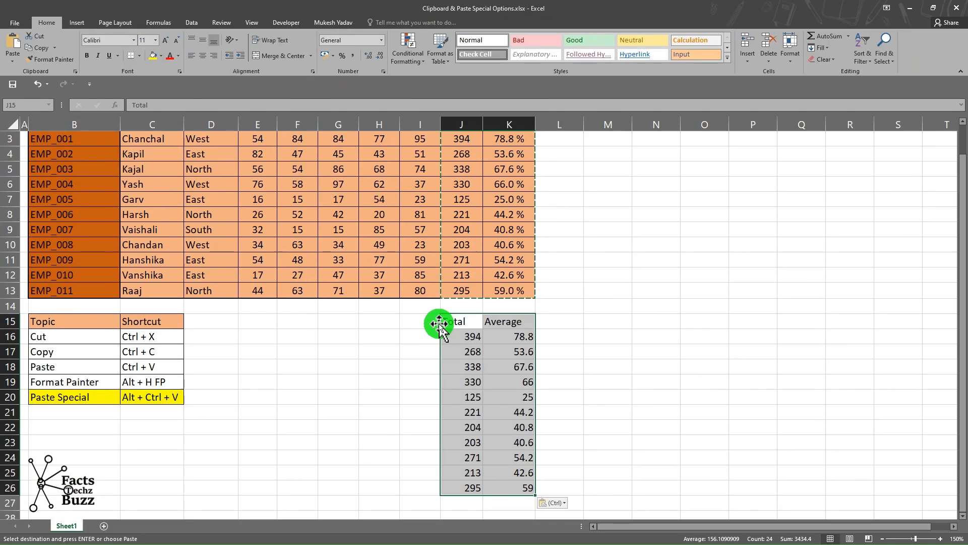
pyautogui.moveTo(446, 320); pyautogui.dragTo(445, 441)
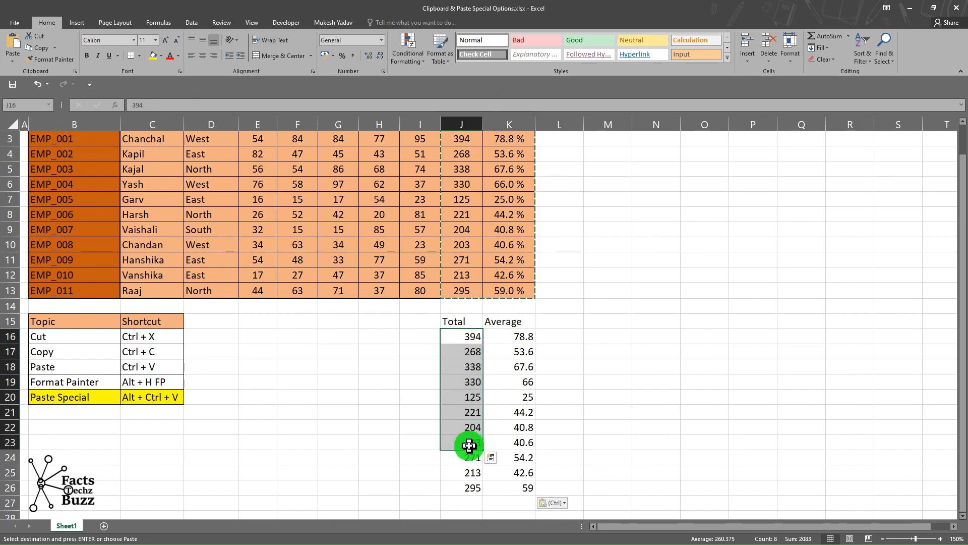
pyautogui.doubleClick(449, 363)
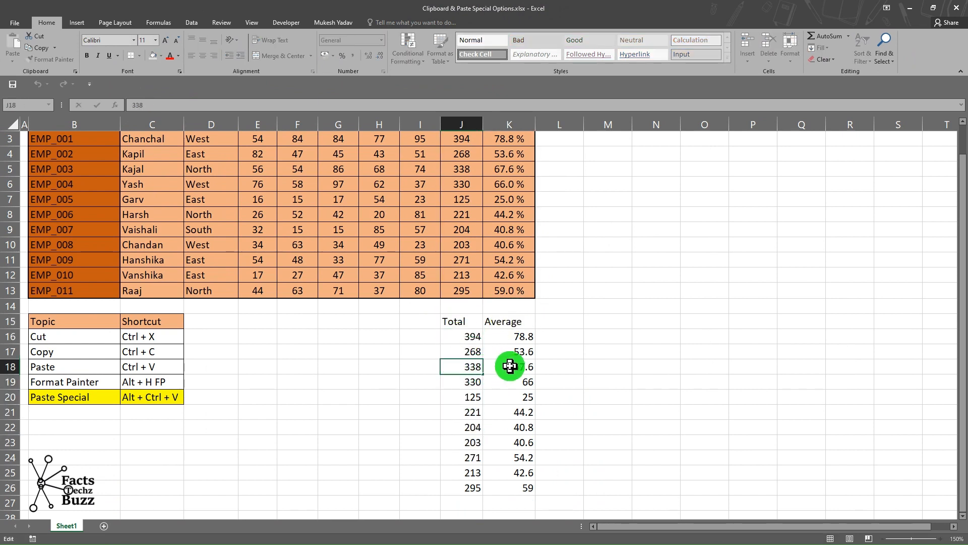
pyautogui.press('Return')
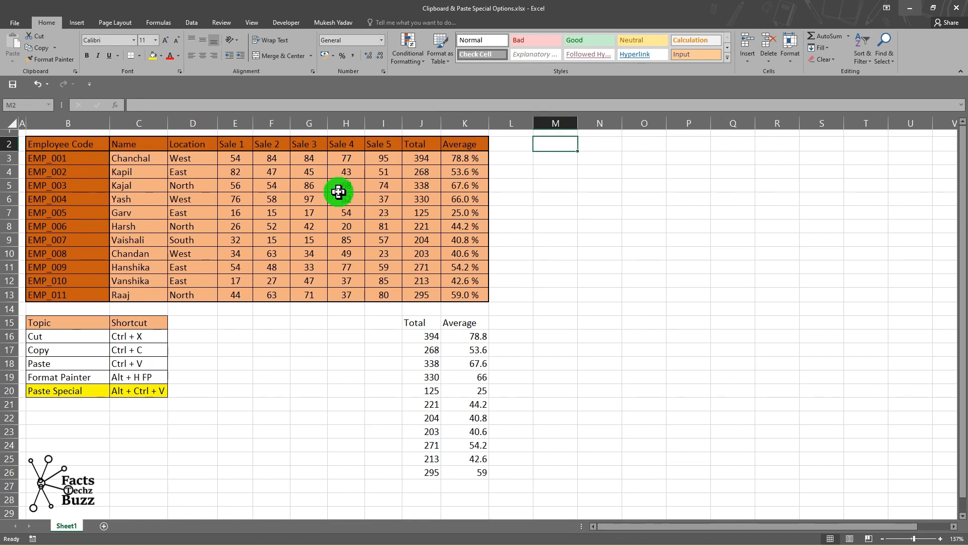
# Copy the whole employee table and paste only its formats at M2 using Paste Special.
pyautogui.moveTo(56, 146); pyautogui.dragTo(469, 292)
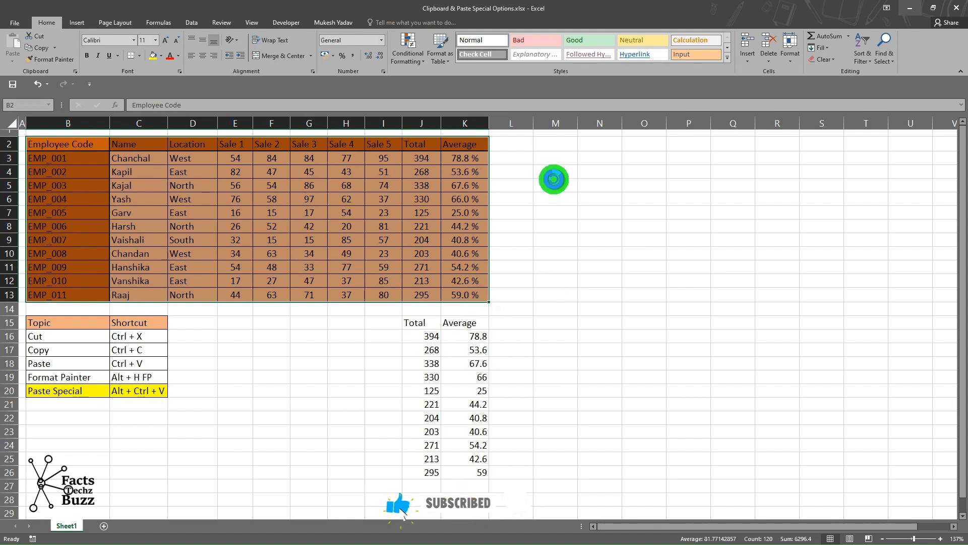
pyautogui.hotkey('ctrl', 'c')
pyautogui.click(553, 145)
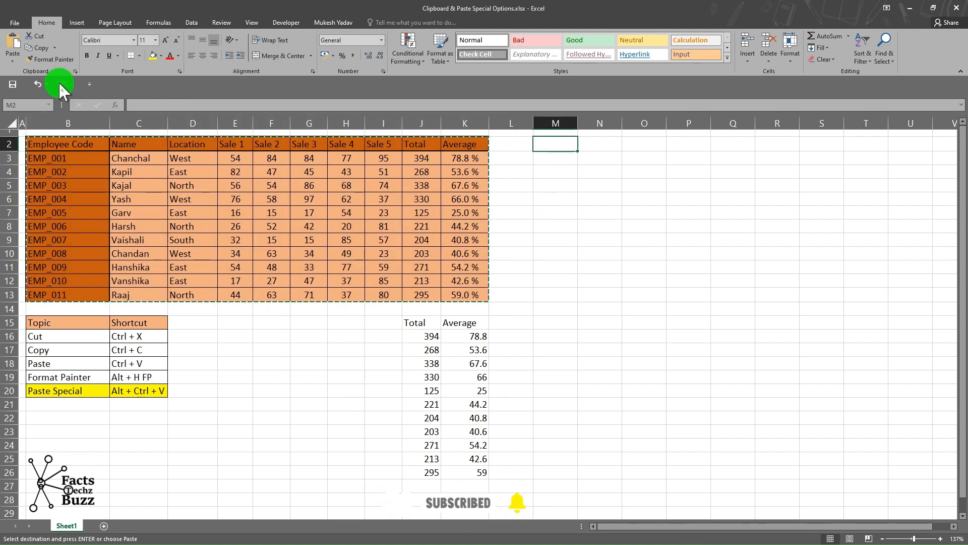
pyautogui.click(12, 60)
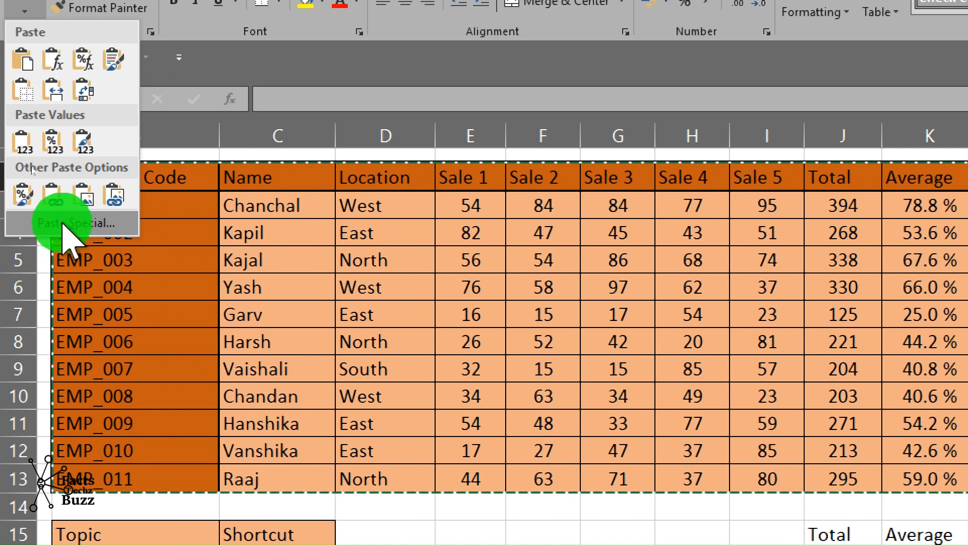
pyautogui.click(73, 223)
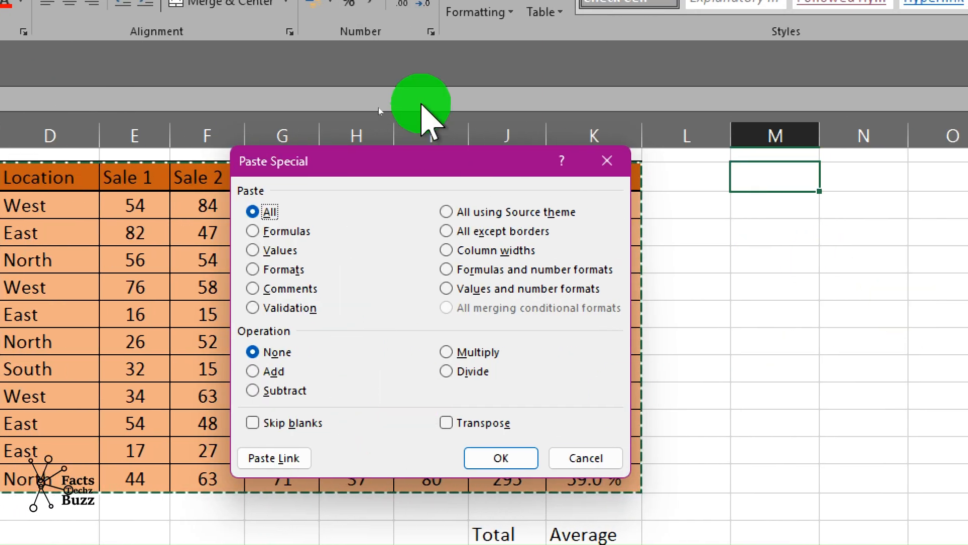
pyautogui.moveTo(414, 161); pyautogui.dragTo(410, 125)
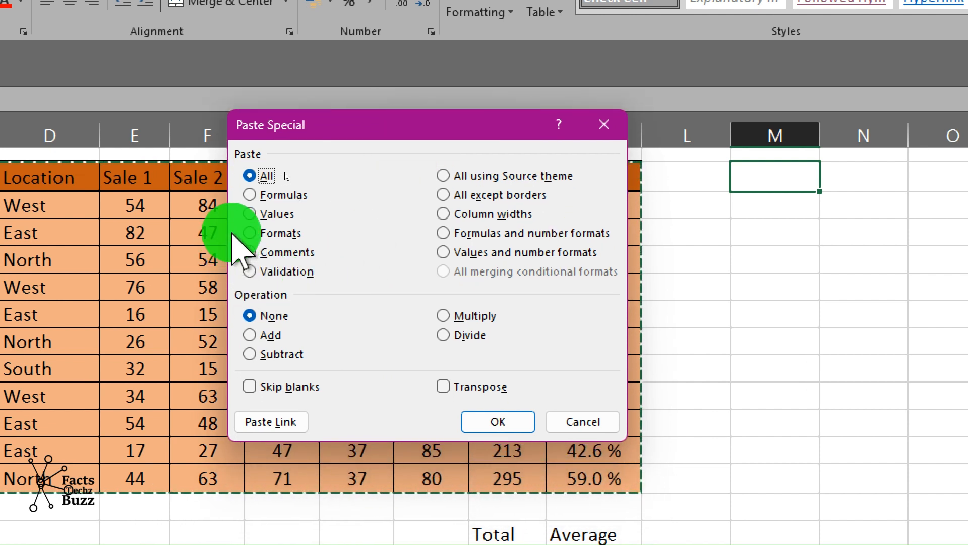
pyautogui.click(266, 233)
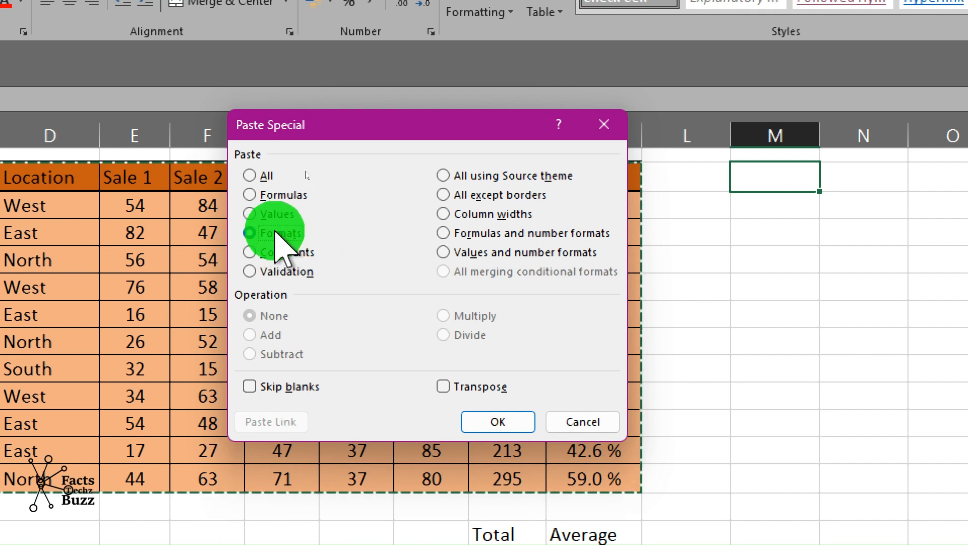
pyautogui.click(504, 424)
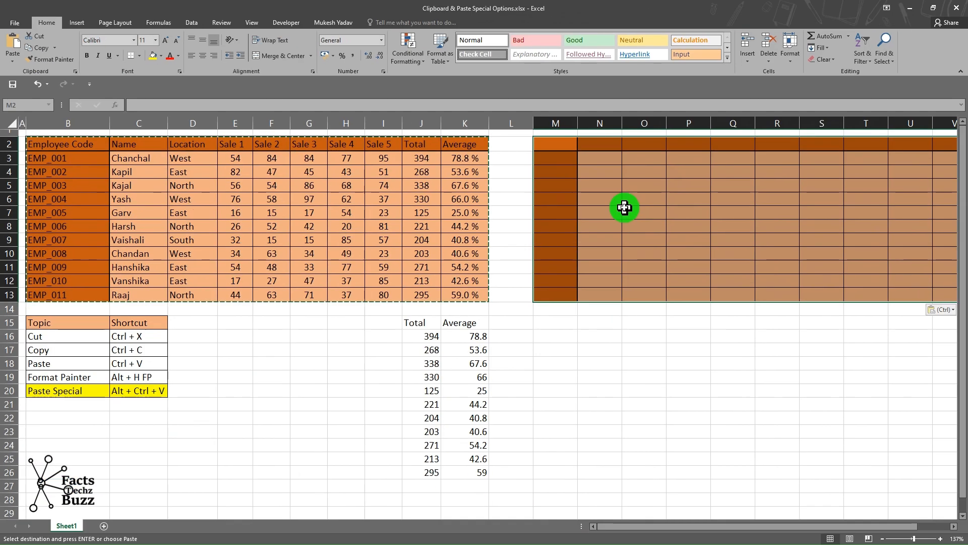
pyautogui.click(598, 212)
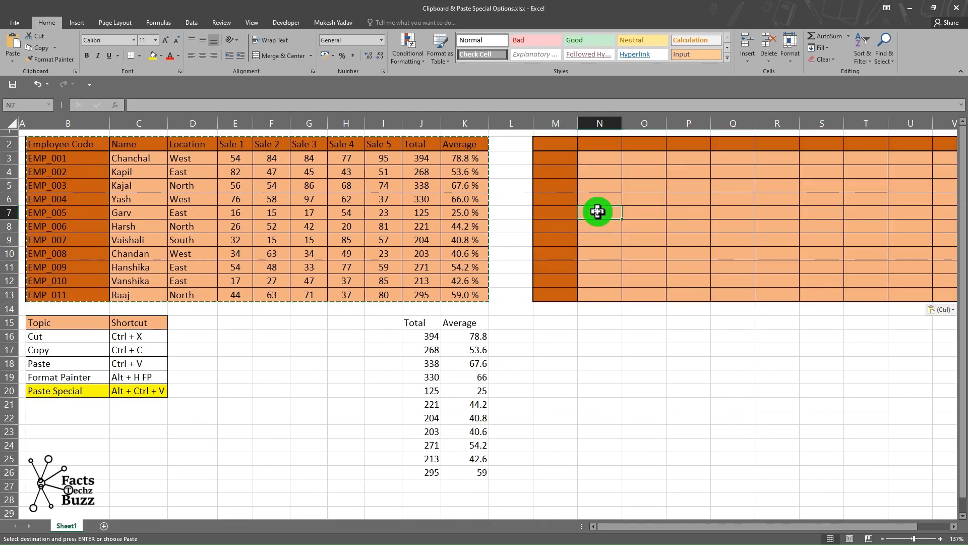
pyautogui.press('Escape')
pyautogui.click(556, 327)
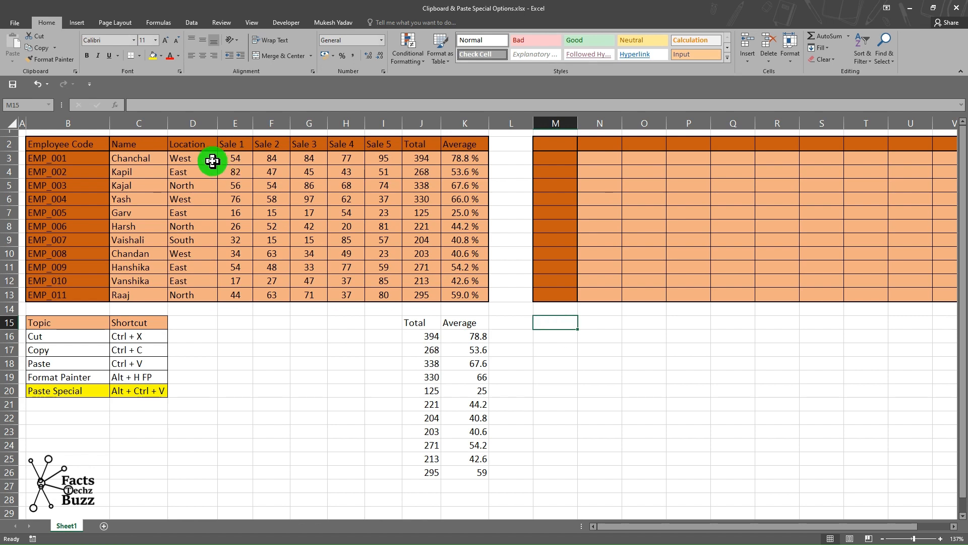
# Copy the employee table again and start a Comments-only Paste Special at M15, then cancel it.
pyautogui.moveTo(80, 143); pyautogui.dragTo(464, 289)
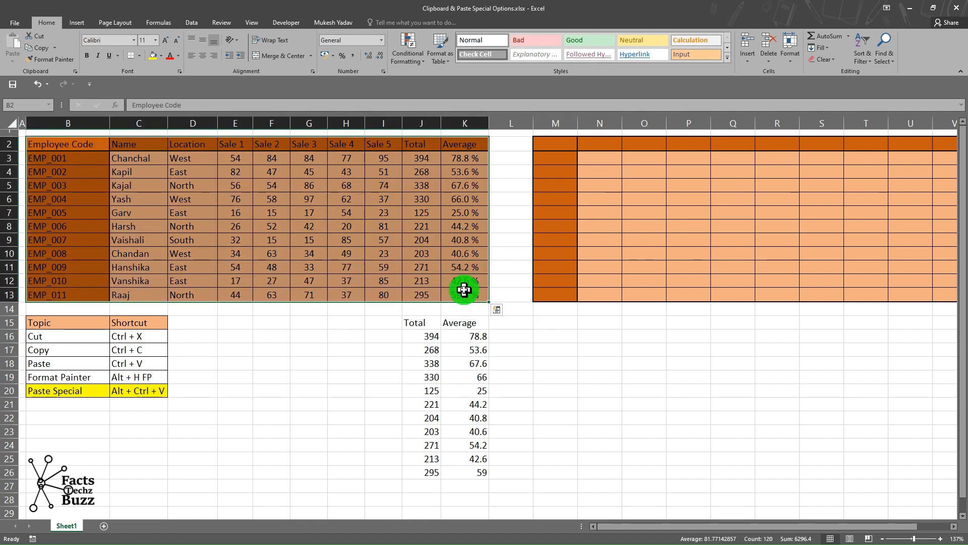
pyautogui.hotkey('ctrl', 'c')
pyautogui.click(558, 324)
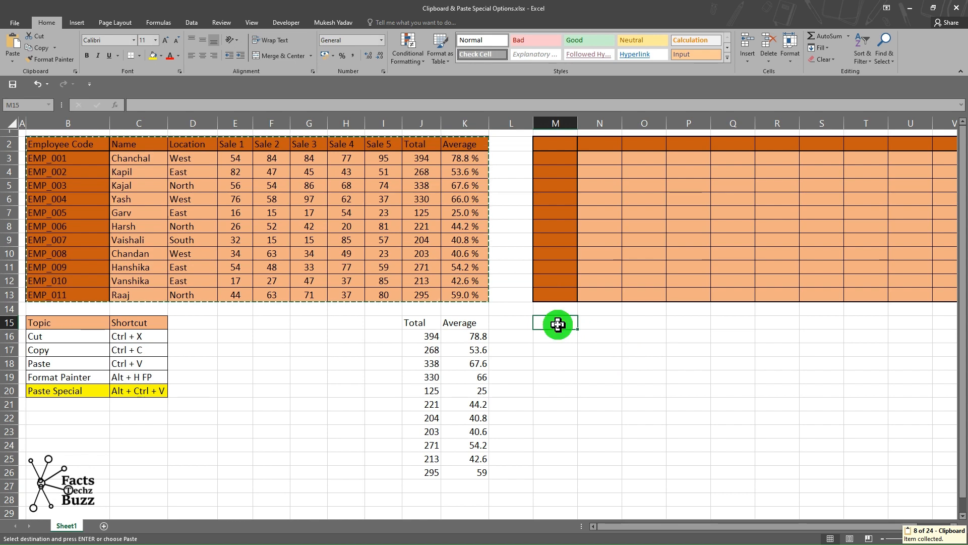
pyautogui.hotkey('ctrl', 'alt', 'v')
pyautogui.moveTo(382, 122); pyautogui.dragTo(432, 173)
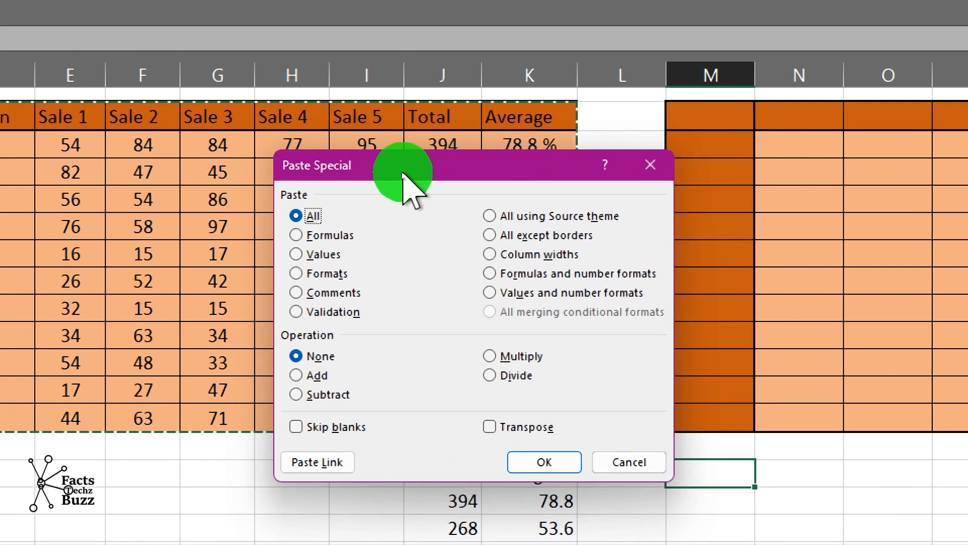
pyautogui.click(305, 309)
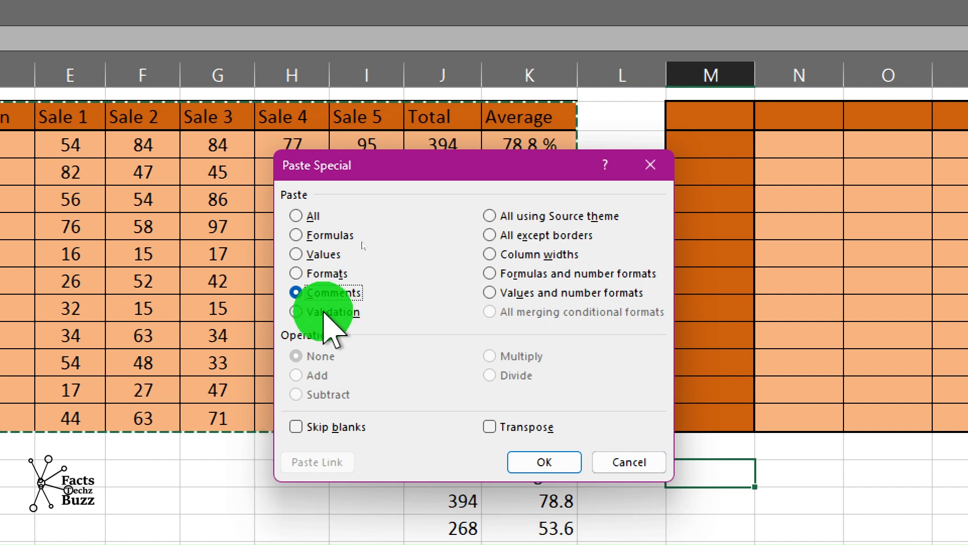
pyautogui.click(627, 462)
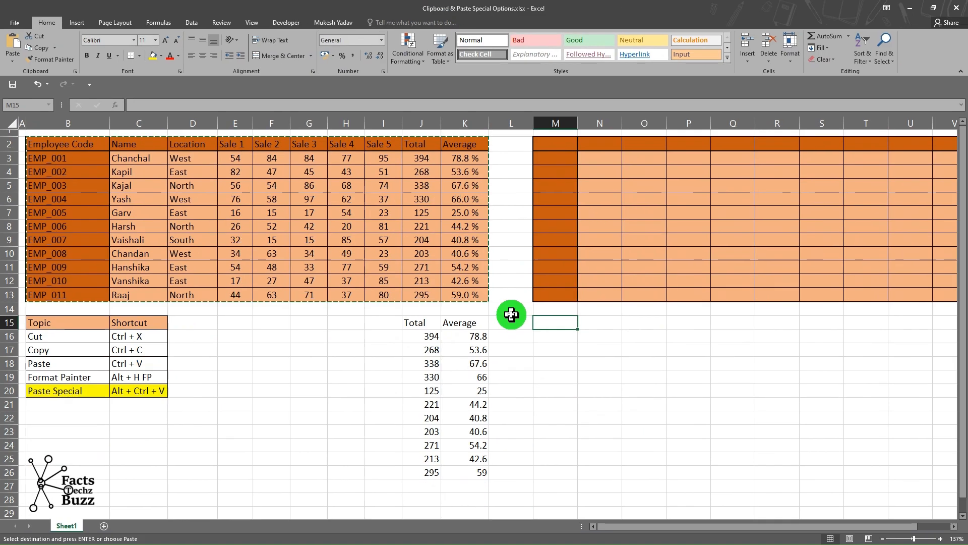
# Change Harsh's location in D8 to West using the Location dropdown list.
pyautogui.click(196, 155)
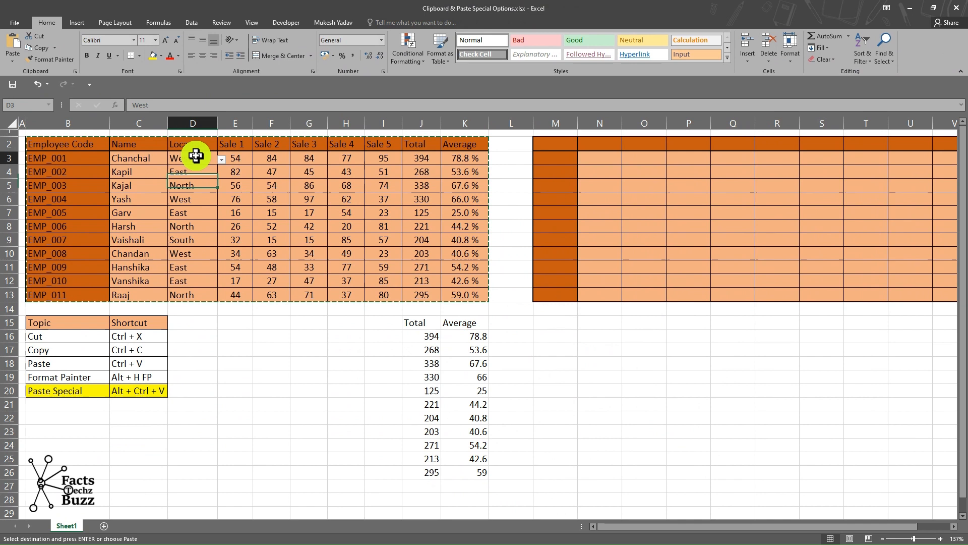
pyautogui.click(222, 158)
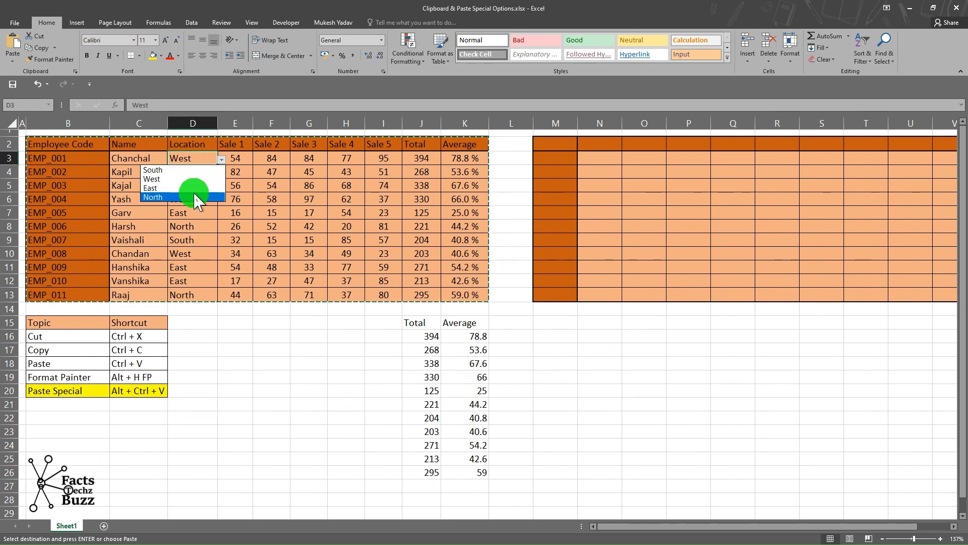
pyautogui.click(201, 226)
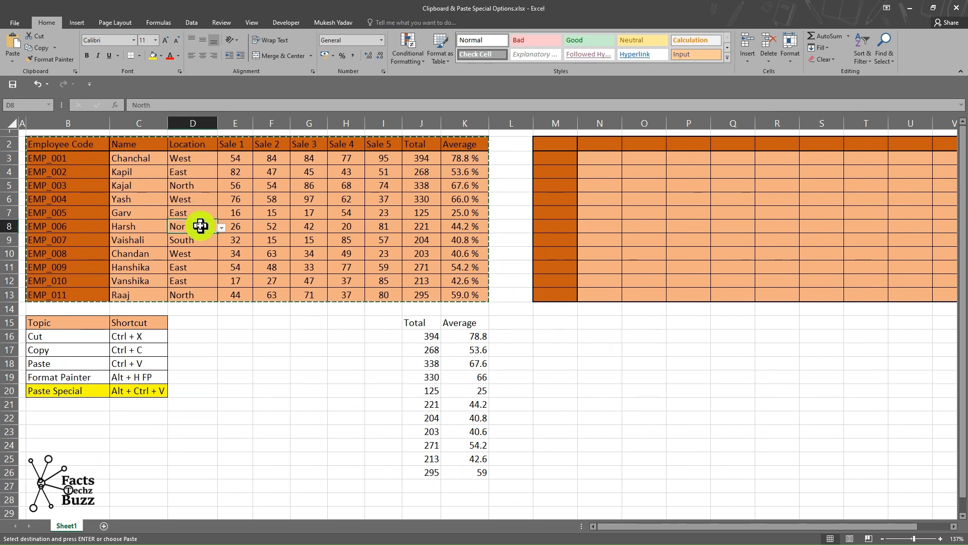
pyautogui.click(223, 230)
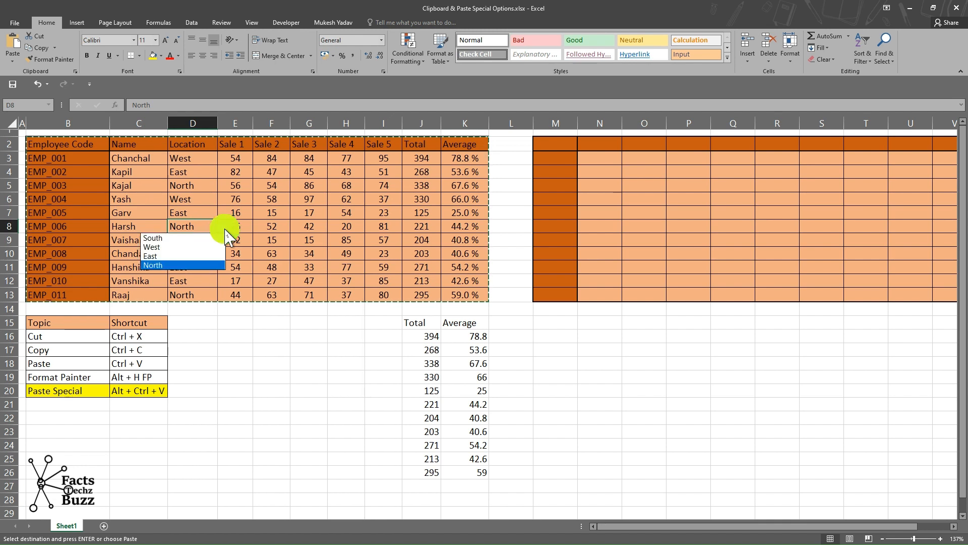
pyautogui.click(201, 247)
pyautogui.click(204, 218)
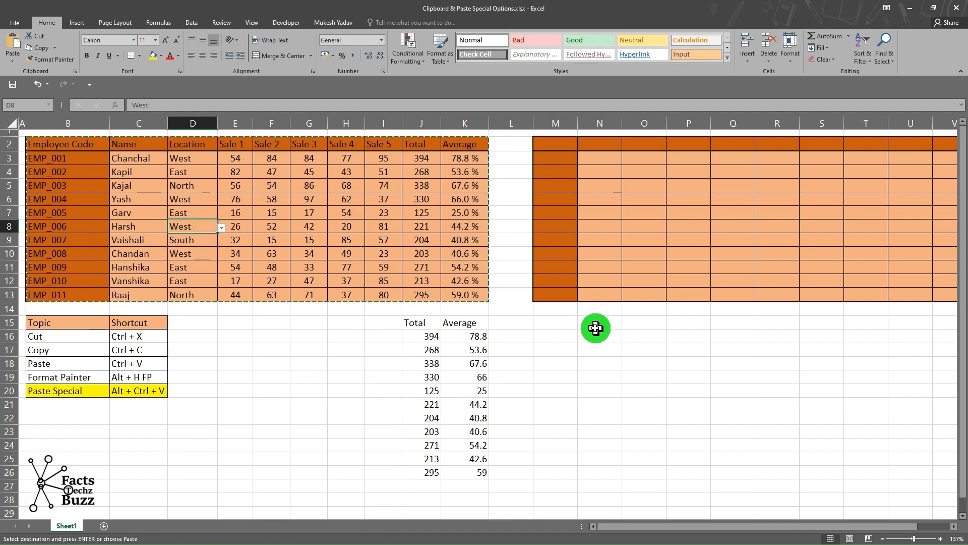
# Paste only the data validation of the copied table at M15 with Paste Special.
pyautogui.click(556, 324)
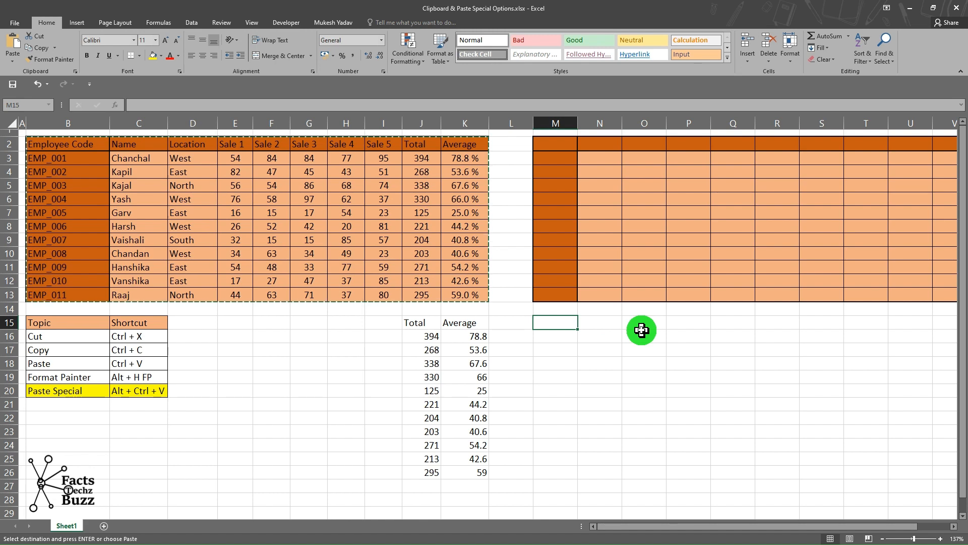
pyautogui.hotkey('ctrl', 'alt', 'v')
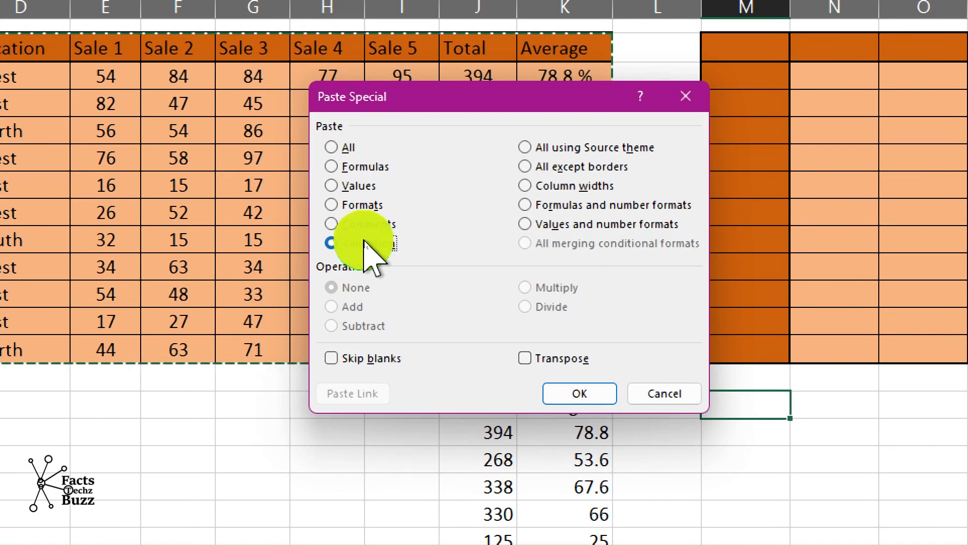
pyautogui.click(577, 395)
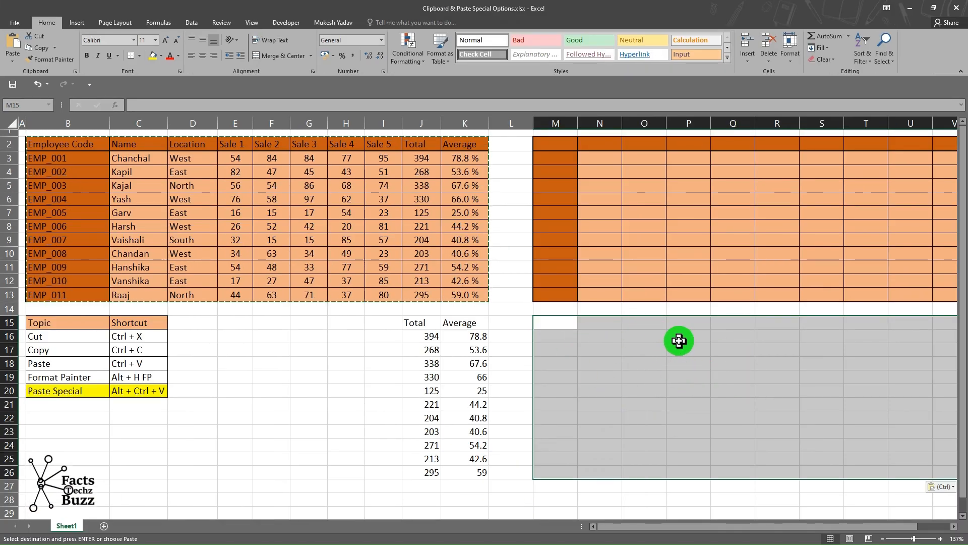
# Pick East in O16 and O18, South in O20 and O23, and East in O21 from the pasted dropdown lists.
pyautogui.click(659, 336)
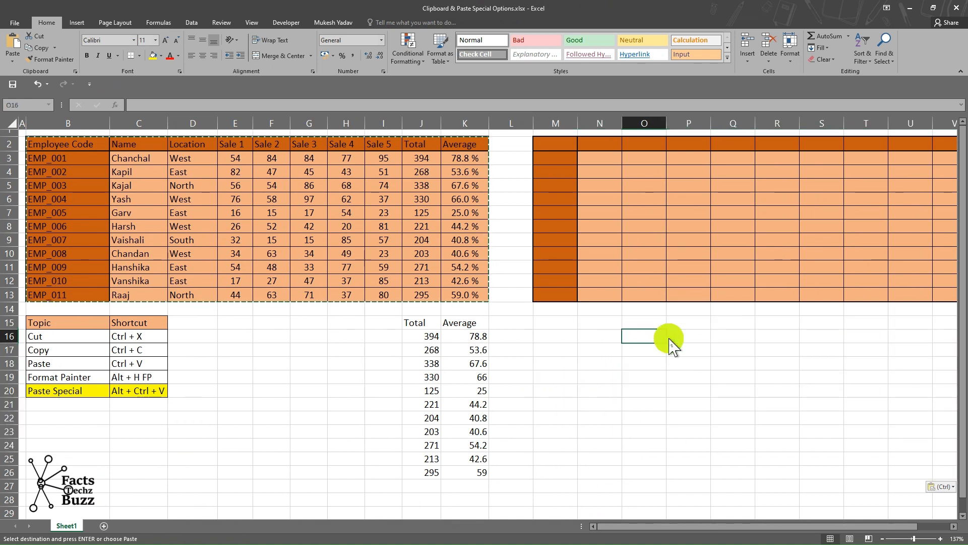
pyautogui.click(671, 339)
pyautogui.click(652, 364)
pyautogui.click(652, 363)
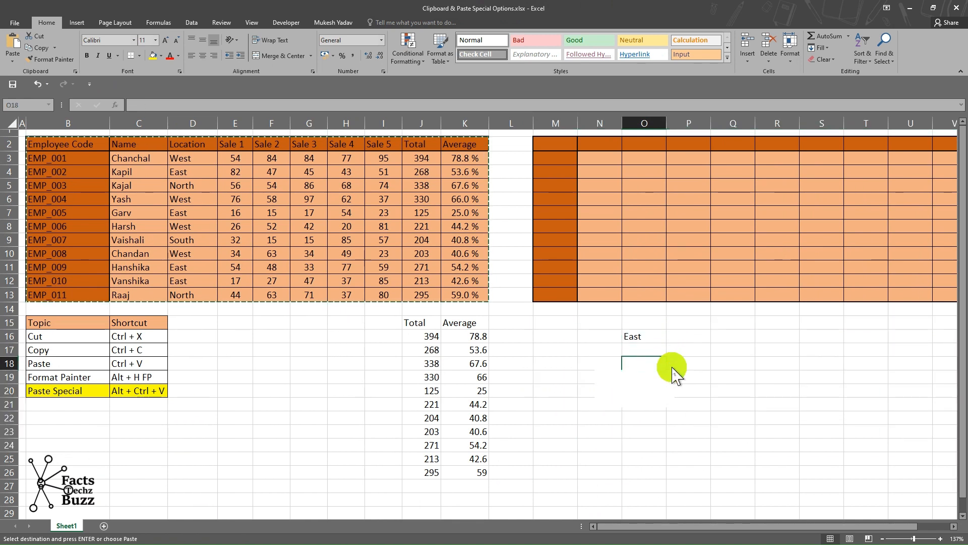
pyautogui.click(671, 364)
pyautogui.click(645, 393)
pyautogui.click(658, 390)
pyautogui.click(671, 391)
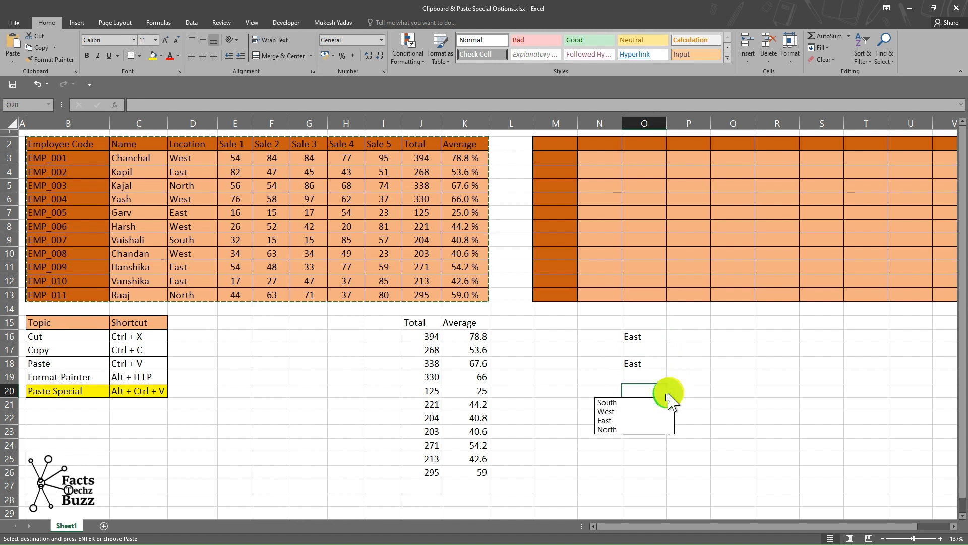
pyautogui.click(637, 402)
pyautogui.click(655, 432)
pyautogui.click(663, 429)
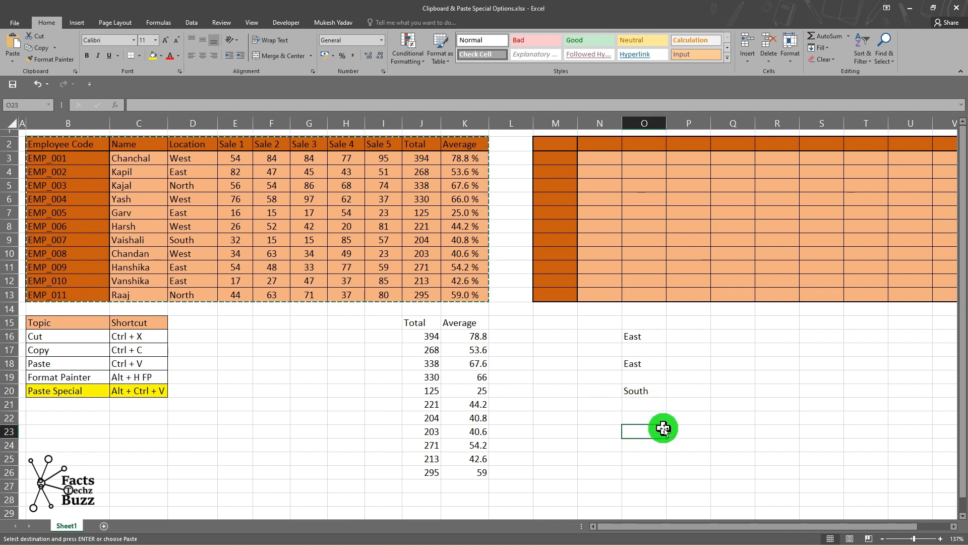
pyautogui.click(663, 429)
pyautogui.click(635, 442)
pyautogui.click(651, 405)
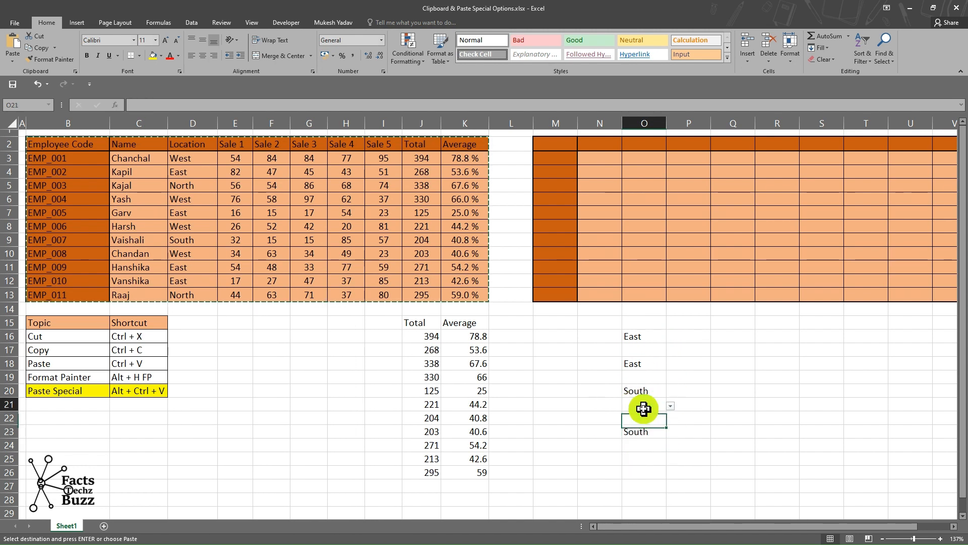
pyautogui.click(670, 407)
pyautogui.click(636, 417)
pyautogui.click(655, 379)
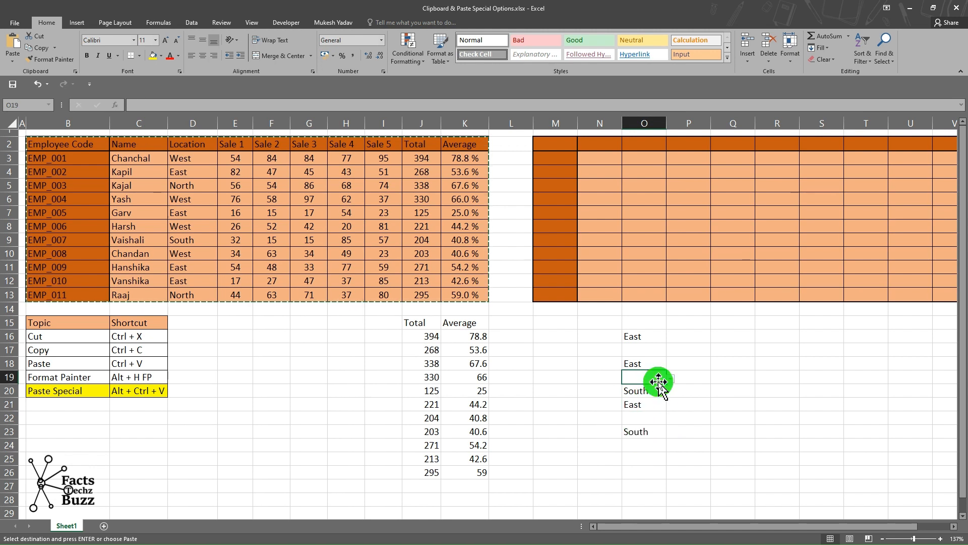
pyautogui.press('Escape')
# Insert a comment reading Lowest Sale on Vanshika's Sale 1 cell E12.
pyautogui.click(252, 228)
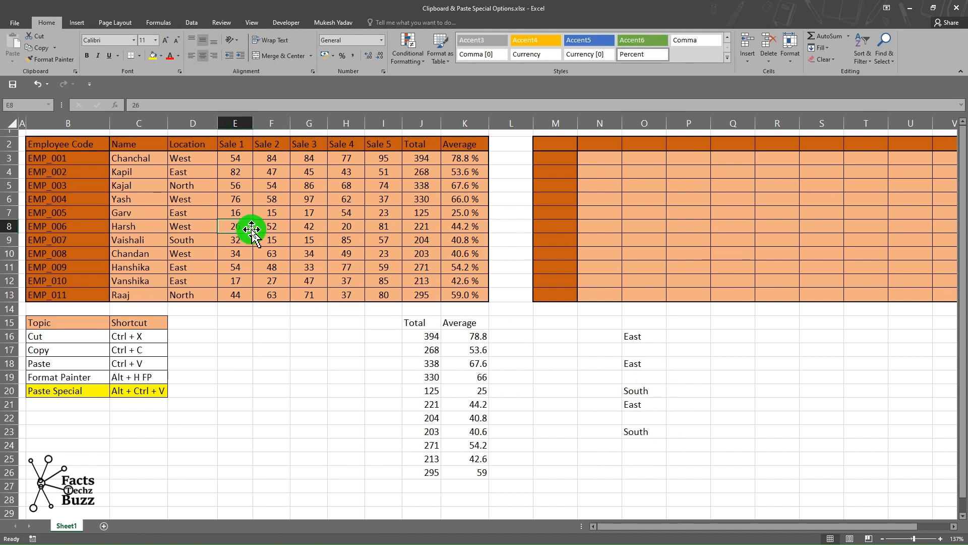
pyautogui.click(292, 230)
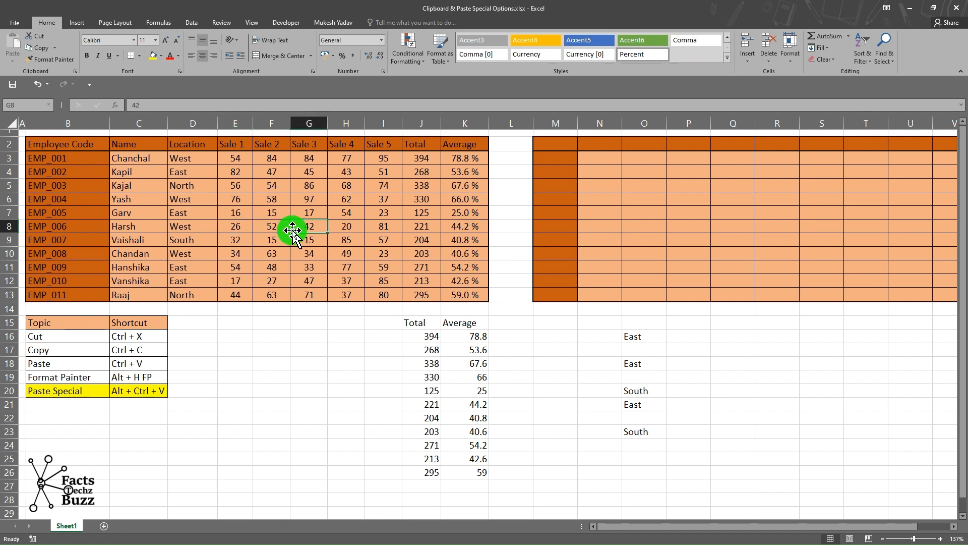
pyautogui.click(232, 277)
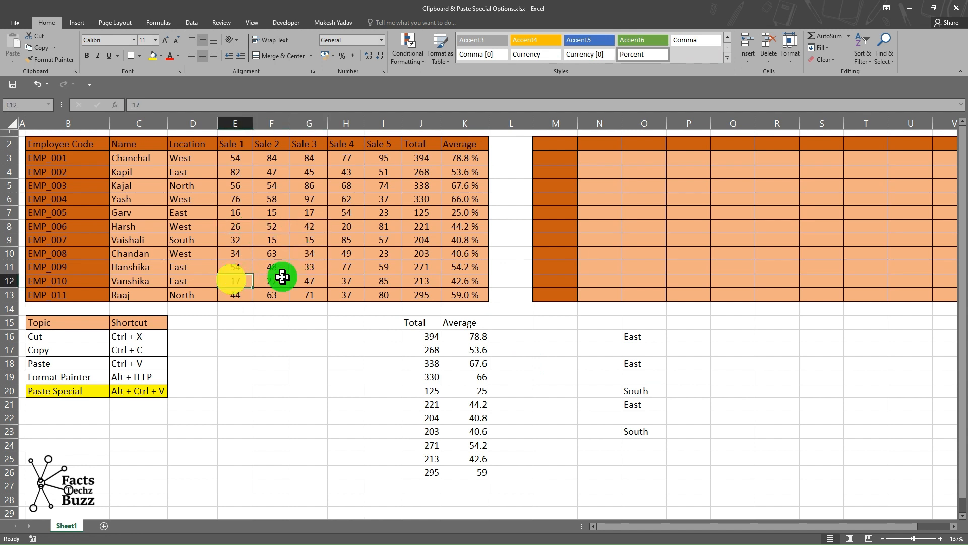
pyautogui.rightClick(246, 278)
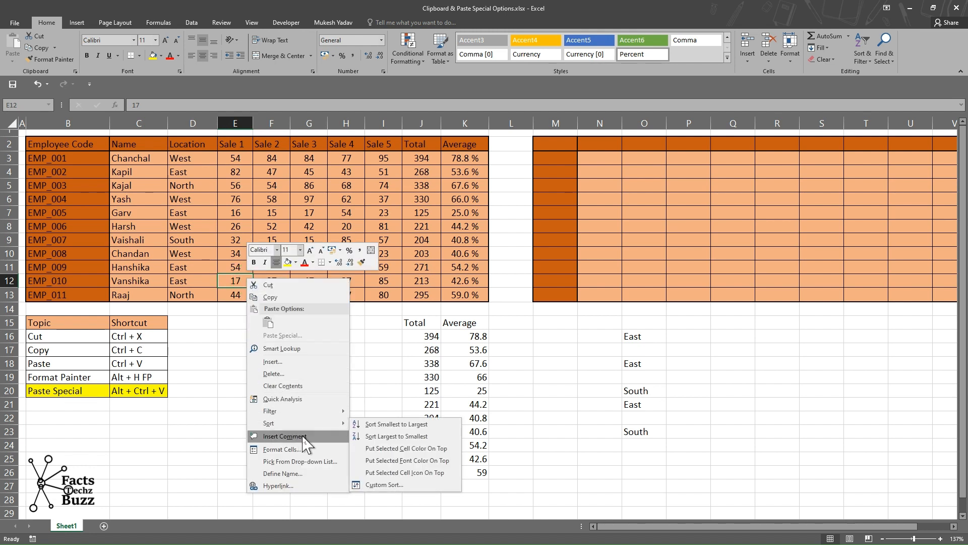
pyautogui.click(284, 435)
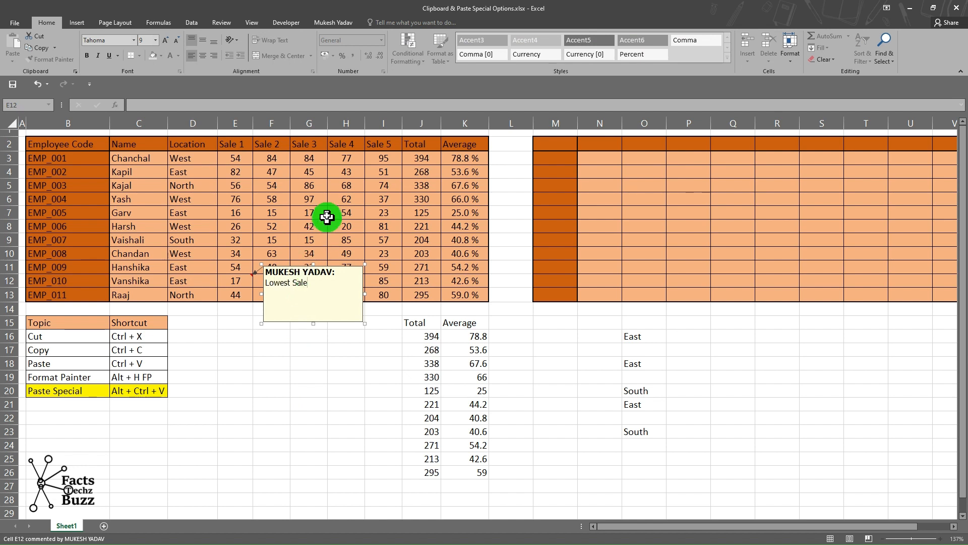
# Insert a comment reading Highest Sale on Yash's Sale 3 cell G6.
pyautogui.click(315, 199)
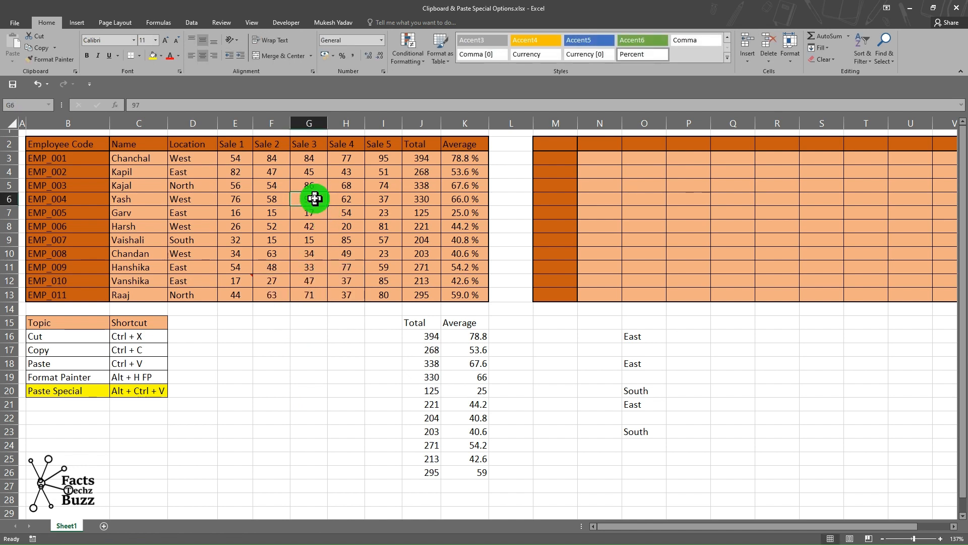
pyautogui.rightClick(314, 198)
pyautogui.click(352, 355)
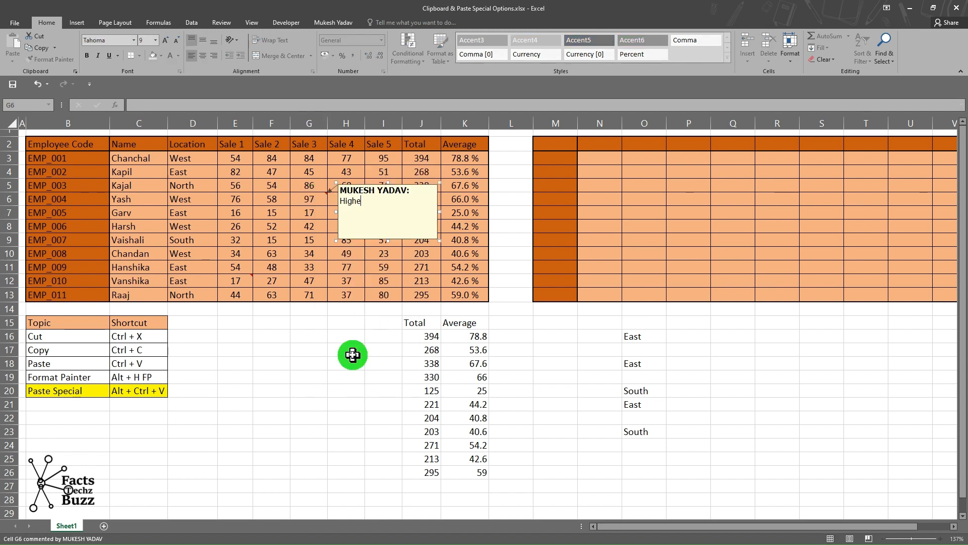
pyautogui.click(353, 355)
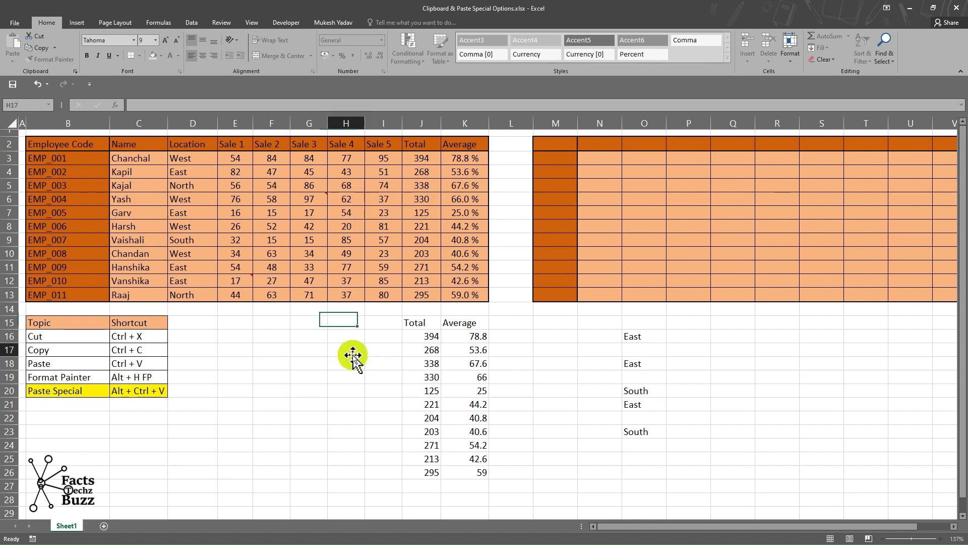
# Copy the employee sales table B2:K13 and paste only its comments at E28 with Paste Special.
pyautogui.click(67, 141)
pyautogui.moveTo(67, 141); pyautogui.dragTo(458, 288)
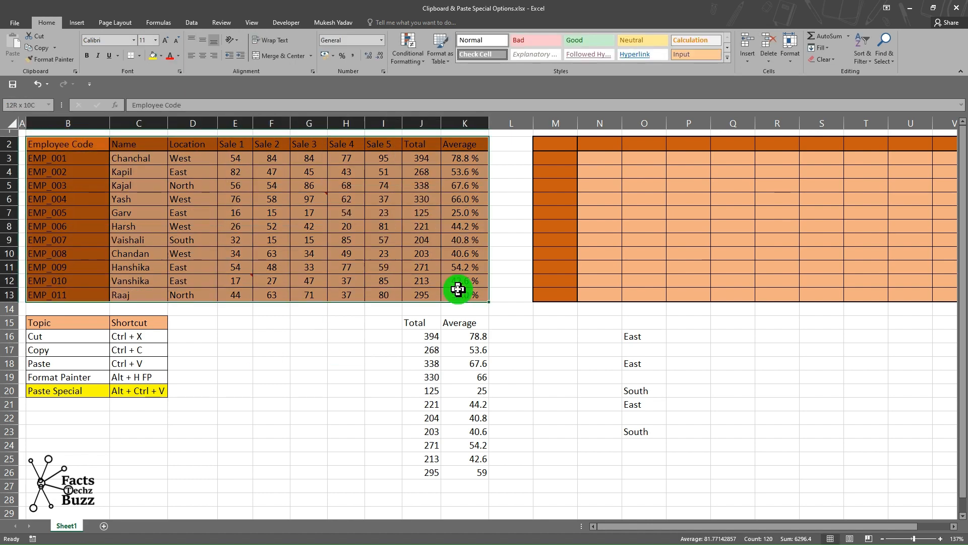
pyautogui.hotkey('ctrl', 'c')
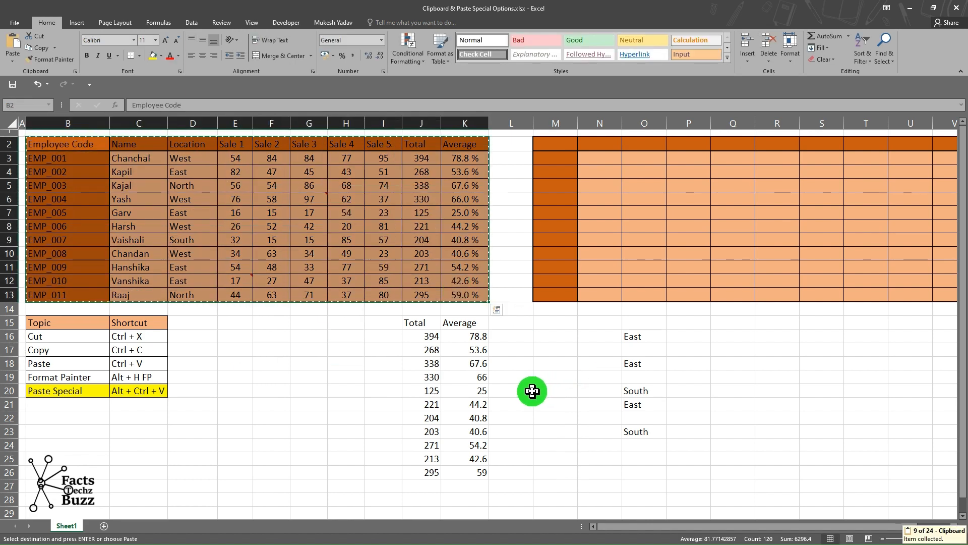
pyautogui.scroll(-5, 532, 391)
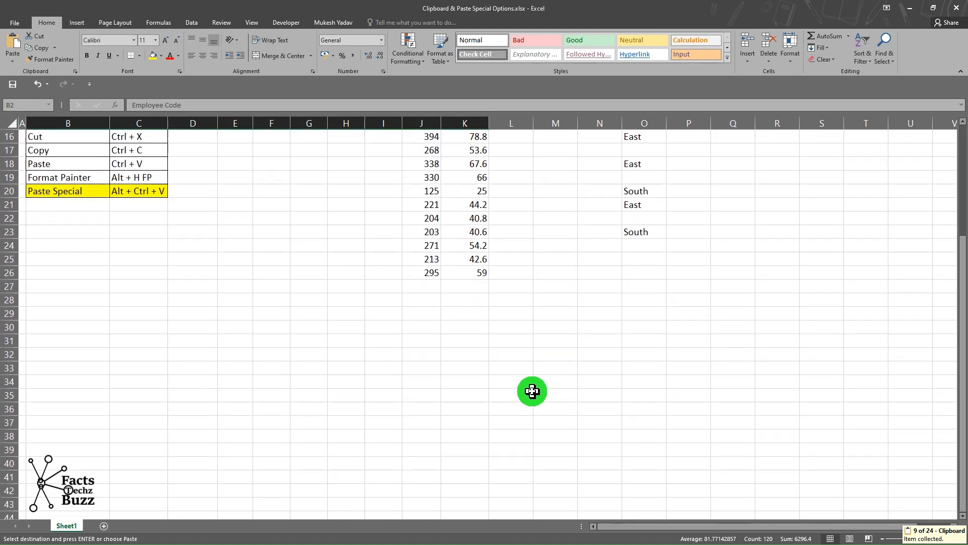
pyautogui.click(240, 301)
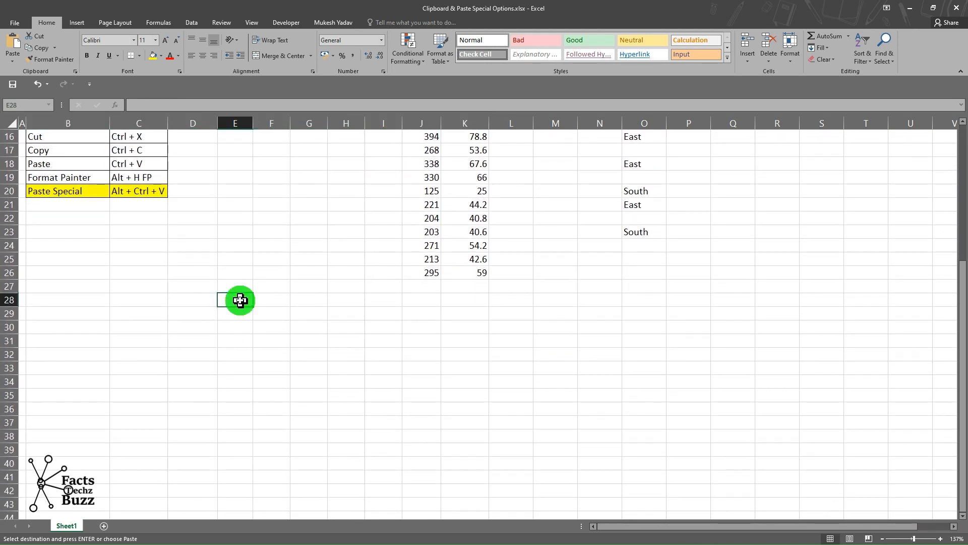
pyautogui.hotkey('ctrl', 'alt', 'v')
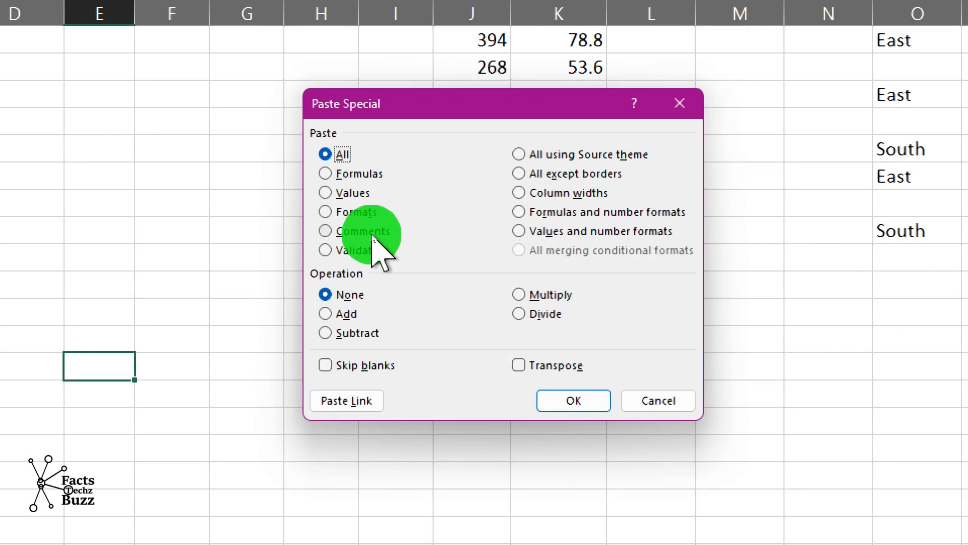
pyautogui.click(367, 232)
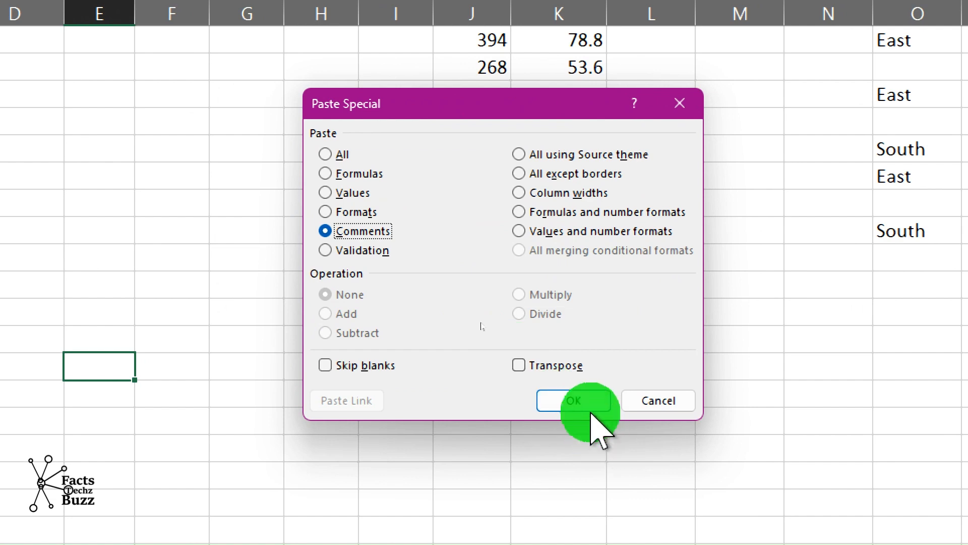
pyautogui.click(579, 399)
# Inspect the comments pasted in the lower area of the sheet.
pyautogui.scroll(-2, 579, 399)
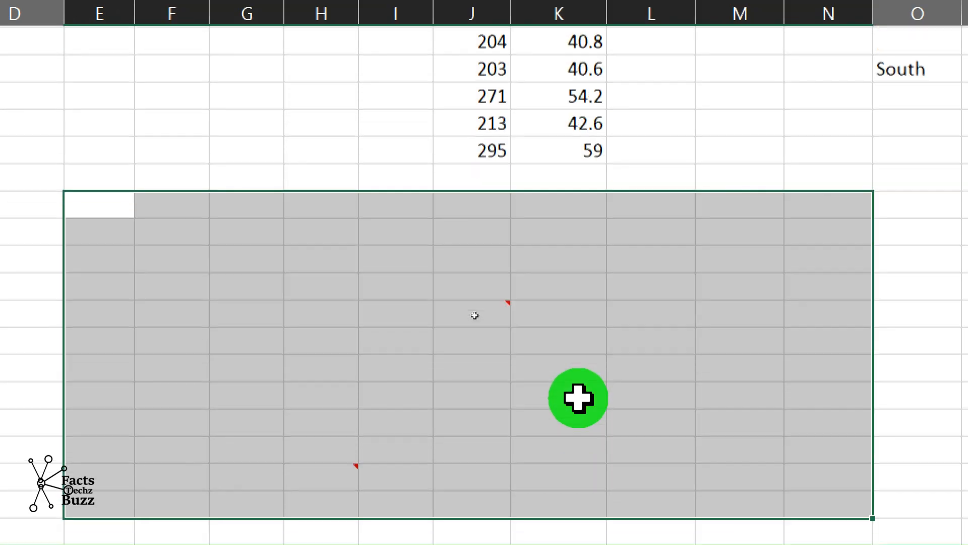
pyautogui.click(478, 282)
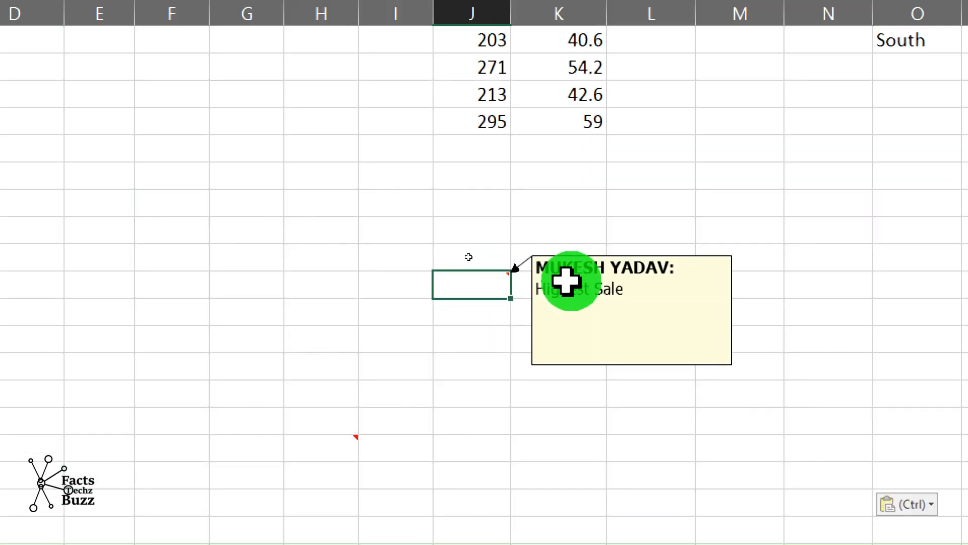
pyautogui.click(321, 448)
pyautogui.moveTo(456, 308); pyautogui.dragTo(450, 326)
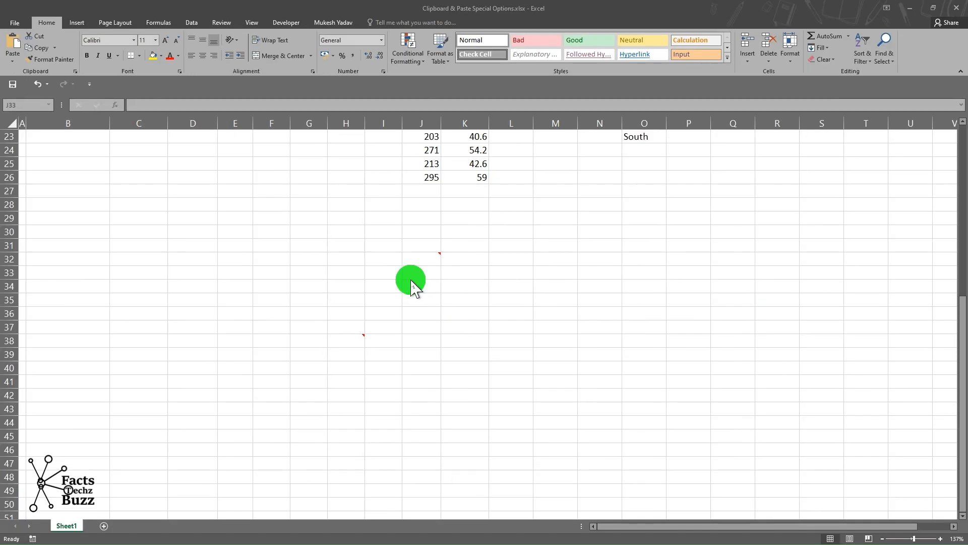
pyautogui.press('super')
pyautogui.click(663, 253)
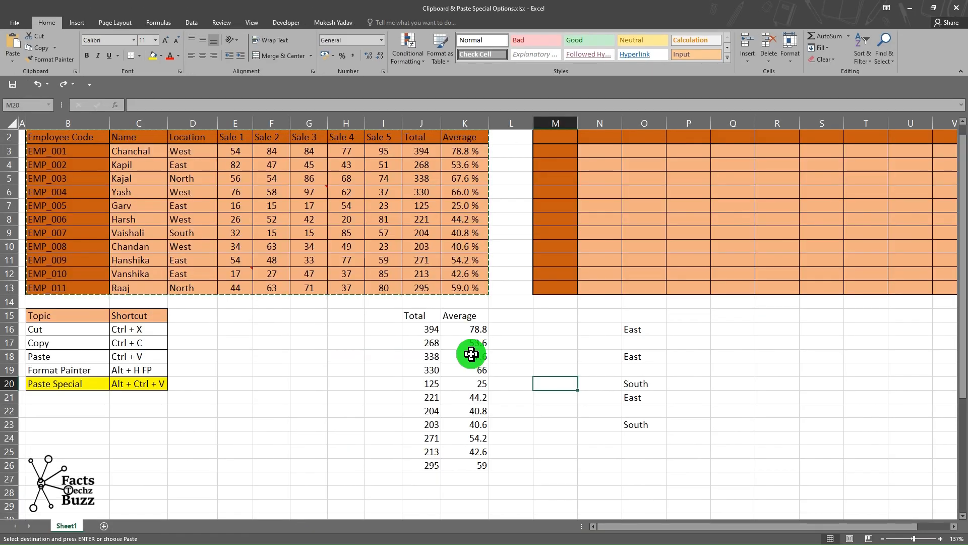
# Delete the earlier pasted Total, Average and location entries in J15:O26.
pyautogui.moveTo(395, 316); pyautogui.dragTo(677, 475)
pyautogui.press('Delete')
pyautogui.click(423, 384)
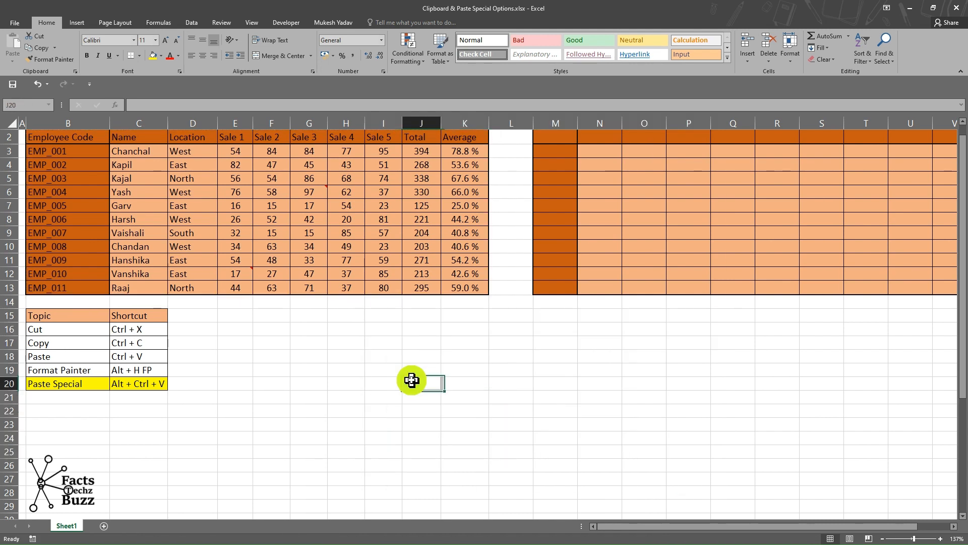
# Copy the employee sales table B2:K13 again.
pyautogui.click(309, 328)
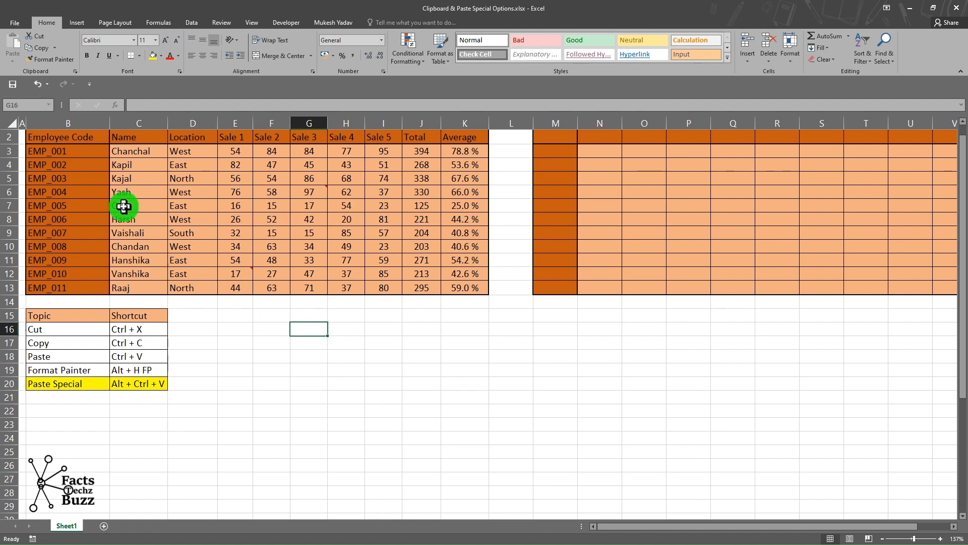
pyautogui.scroll(1, 126, 201)
pyautogui.moveTo(66, 146); pyautogui.dragTo(463, 294)
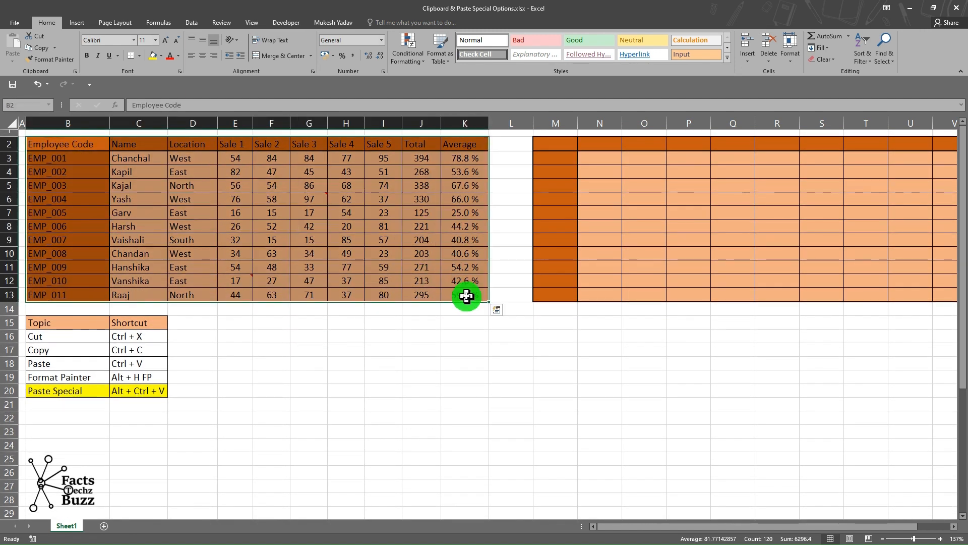
pyautogui.hotkey('ctrl', 'c')
# Paste the table at F17 using All except borders with Paste Special, then undo the paste.
pyautogui.click(286, 345)
pyautogui.hotkey('ctrl', 'alt', 'v')
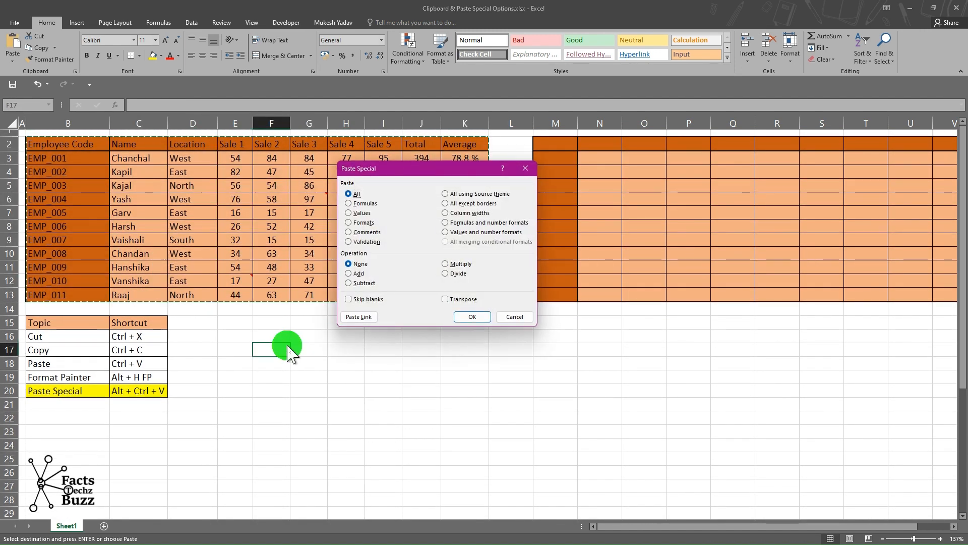
pyautogui.moveTo(409, 168); pyautogui.dragTo(388, 192)
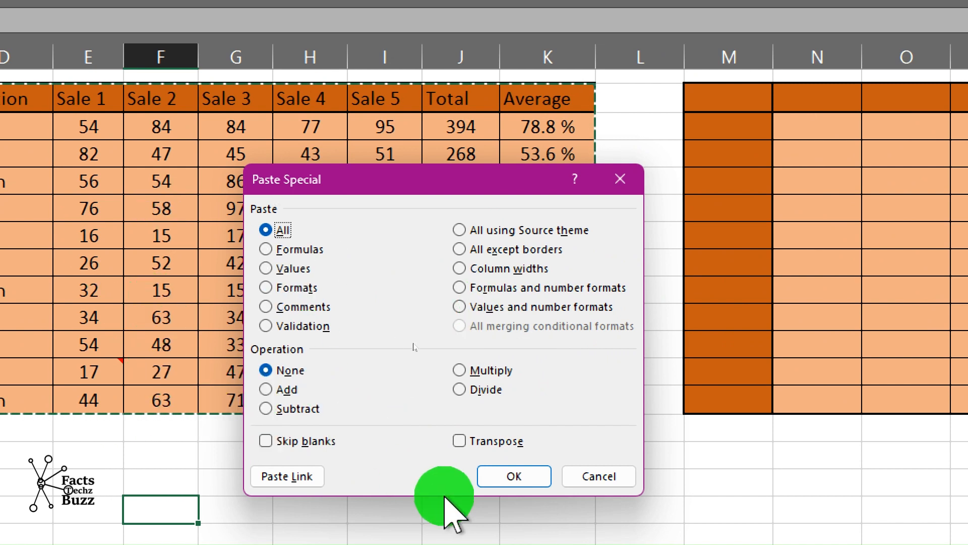
pyautogui.click(460, 249)
pyautogui.click(519, 476)
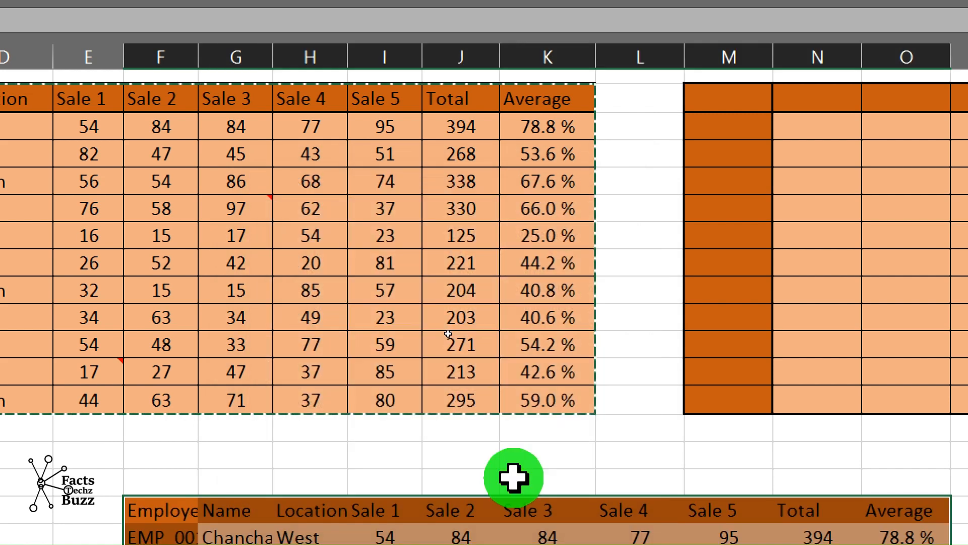
pyautogui.scroll(-3, 514, 477)
pyautogui.scroll(-2, 513, 476)
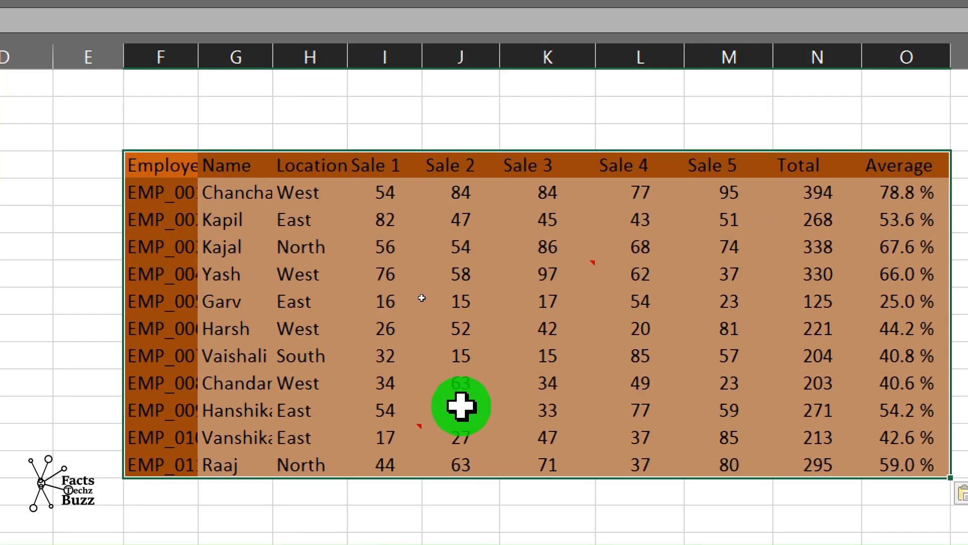
pyautogui.hotkey('ctrl', 'z')
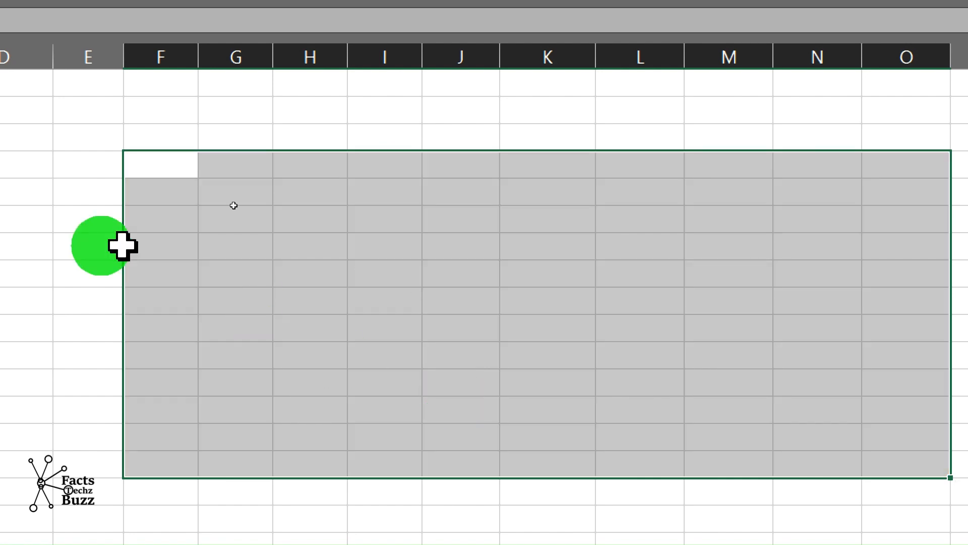
# Paste the copied table at F17 as formulas and number formats with Paste Special.
pyautogui.hotkey('ctrl', 'alt', 'v')
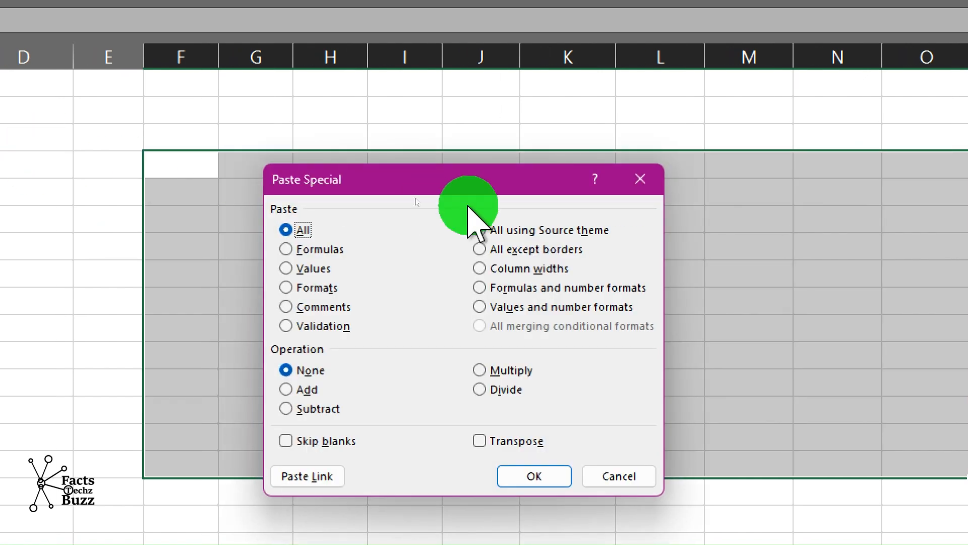
pyautogui.moveTo(489, 190); pyautogui.dragTo(384, 155)
pyautogui.click(432, 233)
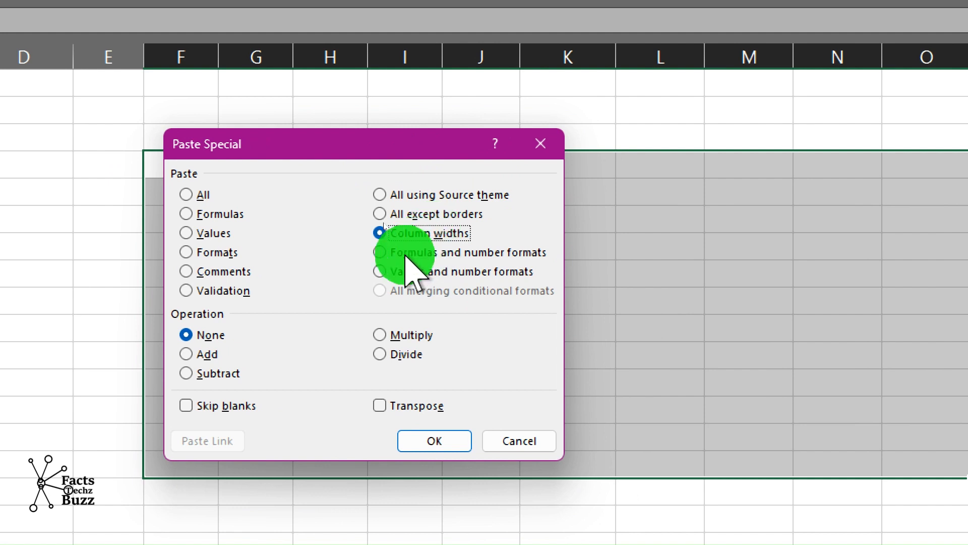
pyautogui.click(440, 252)
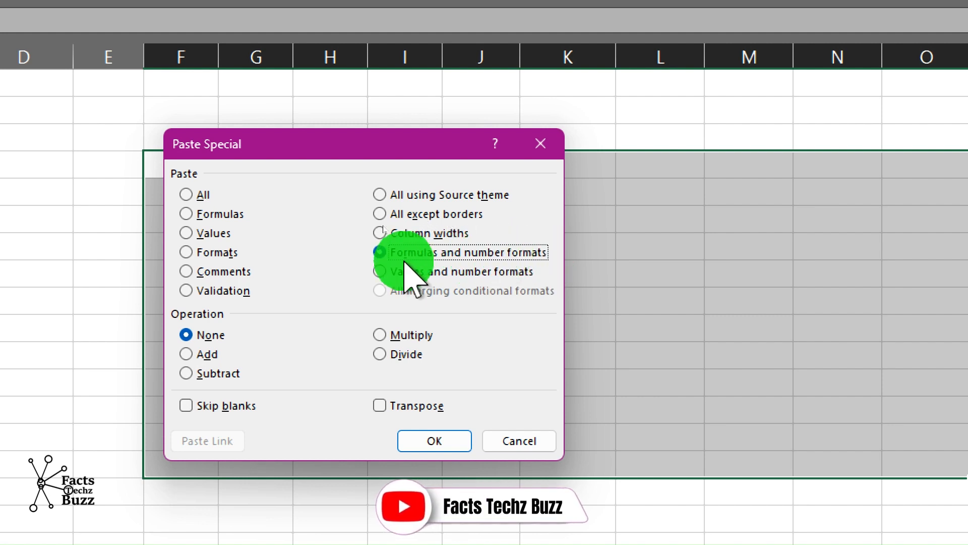
pyautogui.click(431, 441)
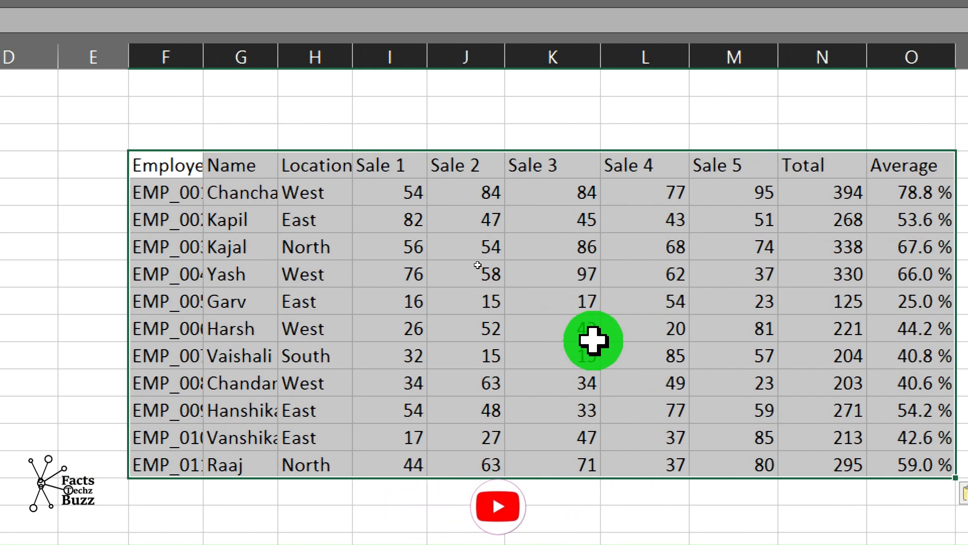
# Inspect the formulas in the pasted Total column.
pyautogui.click(841, 212)
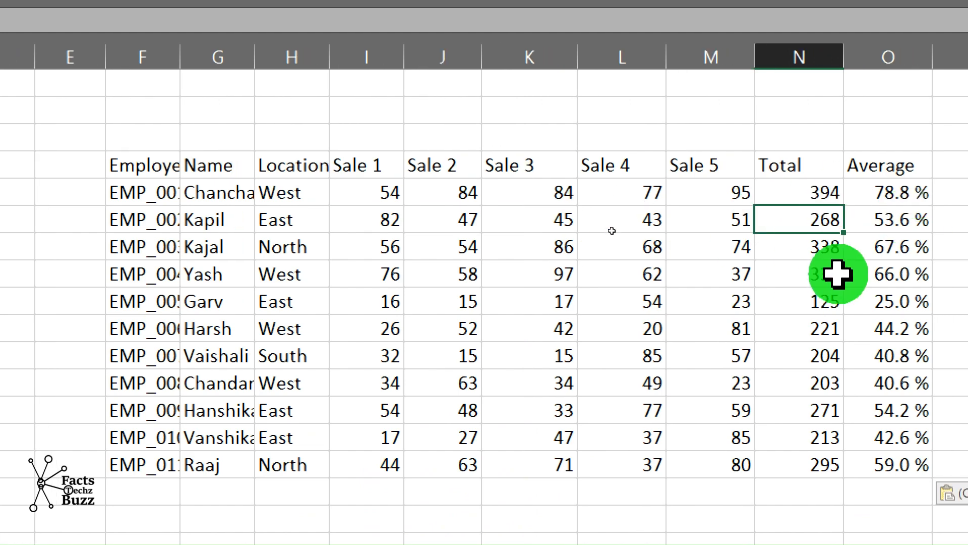
pyautogui.click(807, 277)
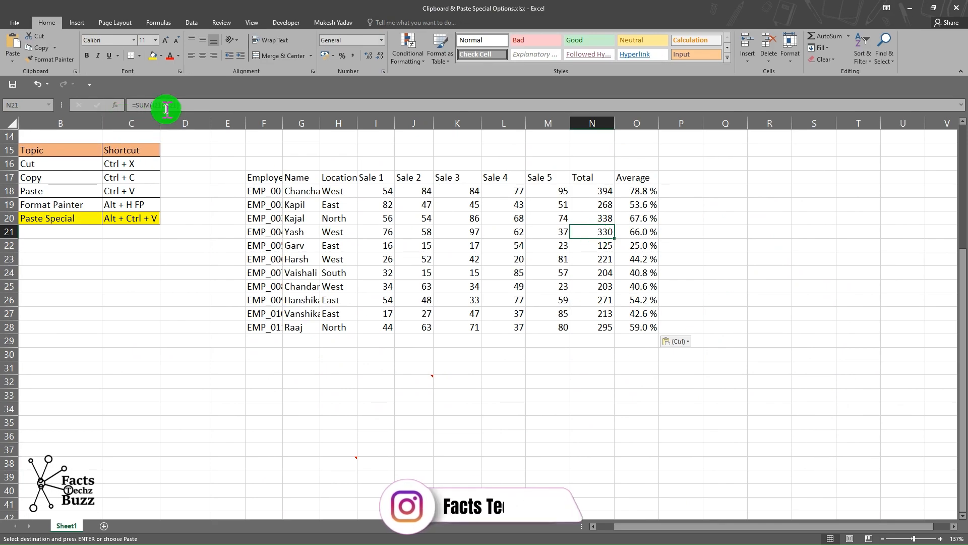
pyautogui.doubleClick(590, 234)
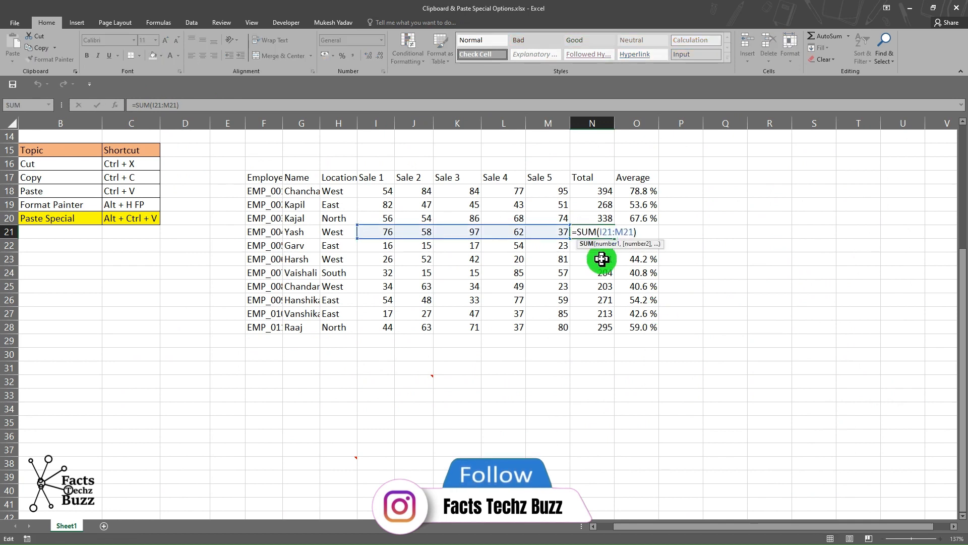
pyautogui.click(602, 258)
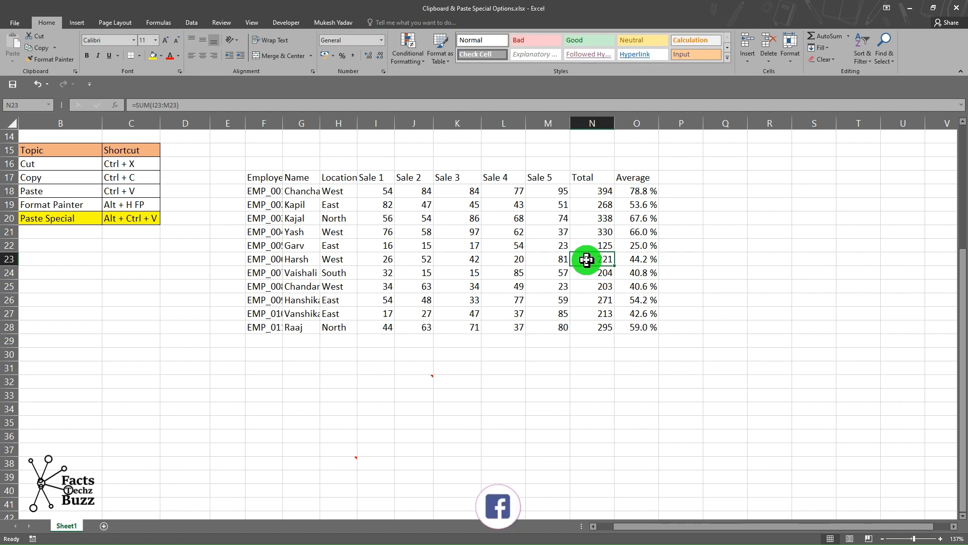
pyautogui.scroll(4, 586, 260)
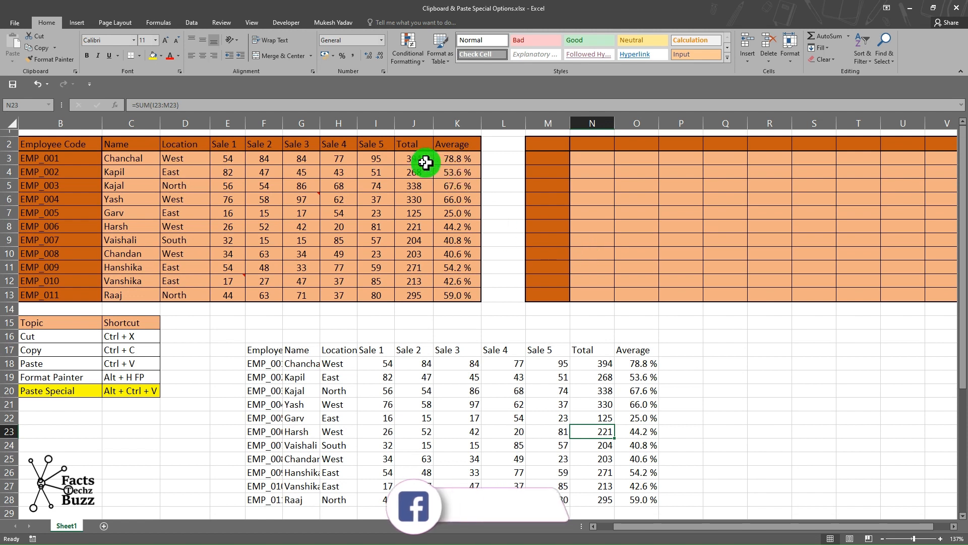
# Apply the Accounting number format with the ₹ symbol to the Total column J3:J13.
pyautogui.moveTo(414, 158); pyautogui.dragTo(425, 297)
pyautogui.click(416, 255)
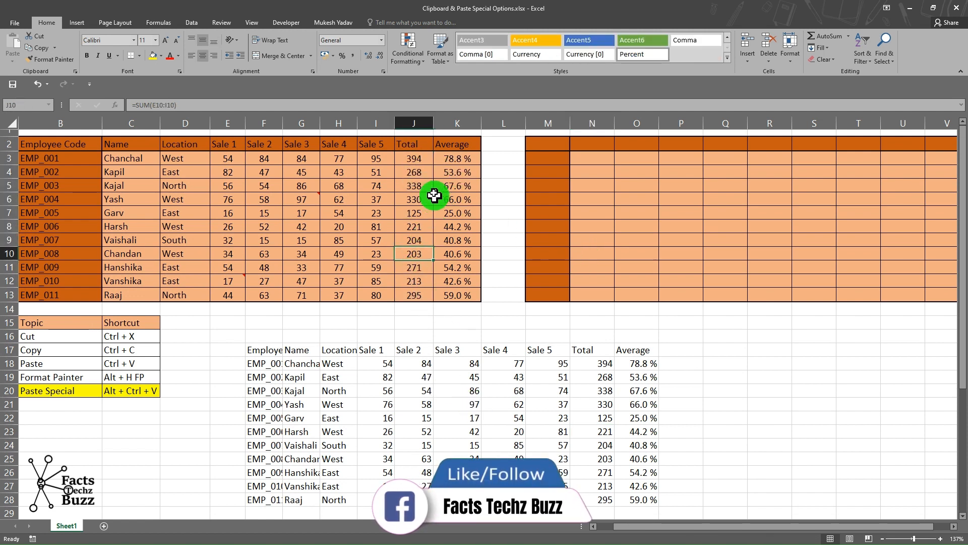
pyautogui.moveTo(414, 154); pyautogui.dragTo(417, 295)
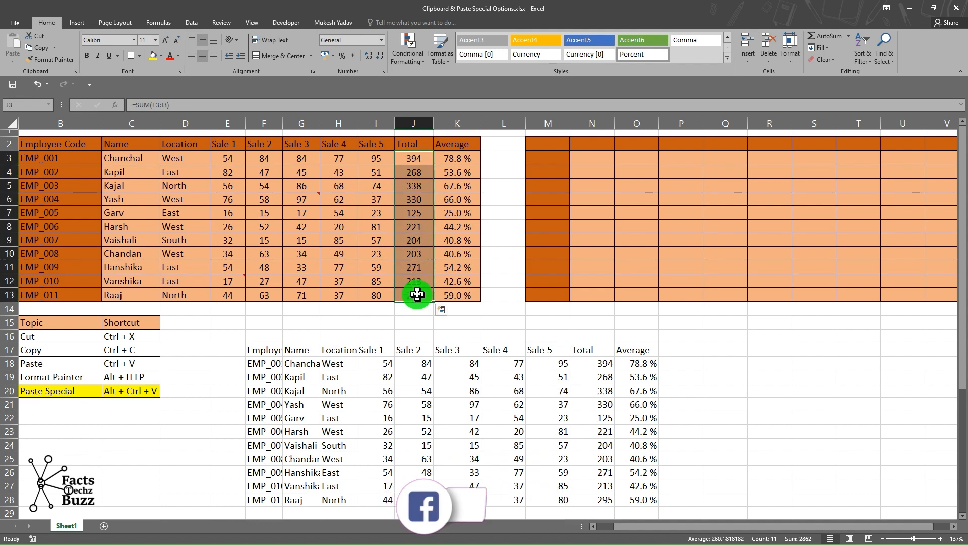
pyautogui.click(383, 71)
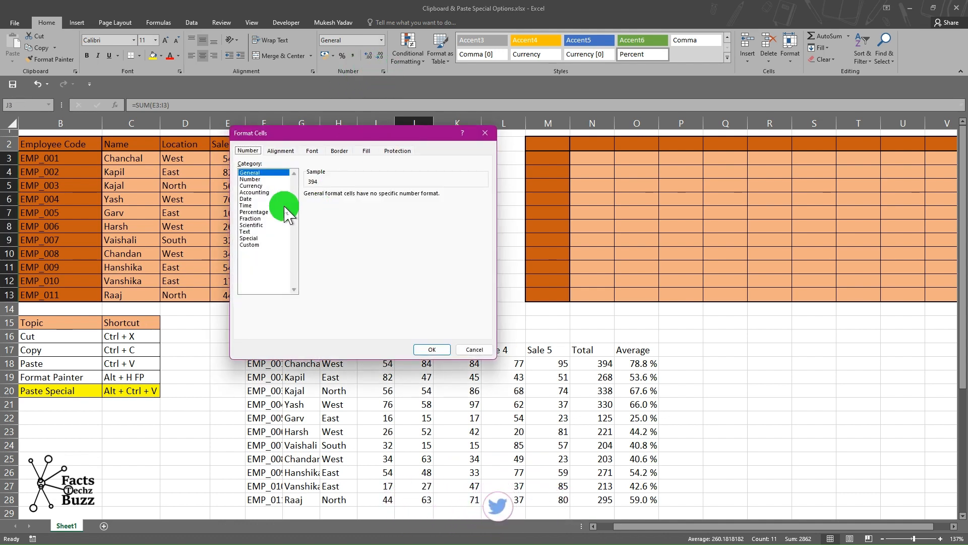
pyautogui.click(270, 198)
pyautogui.click(258, 192)
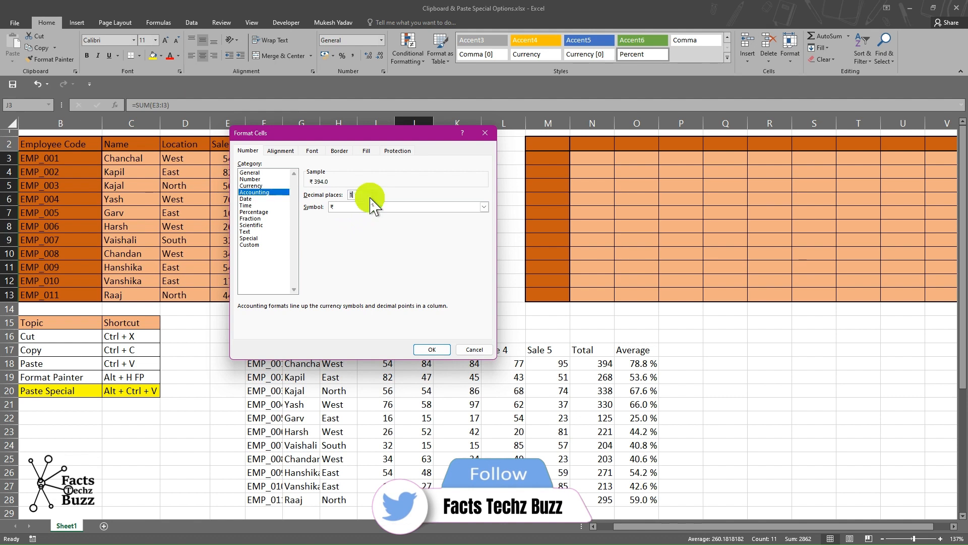
pyautogui.click(419, 349)
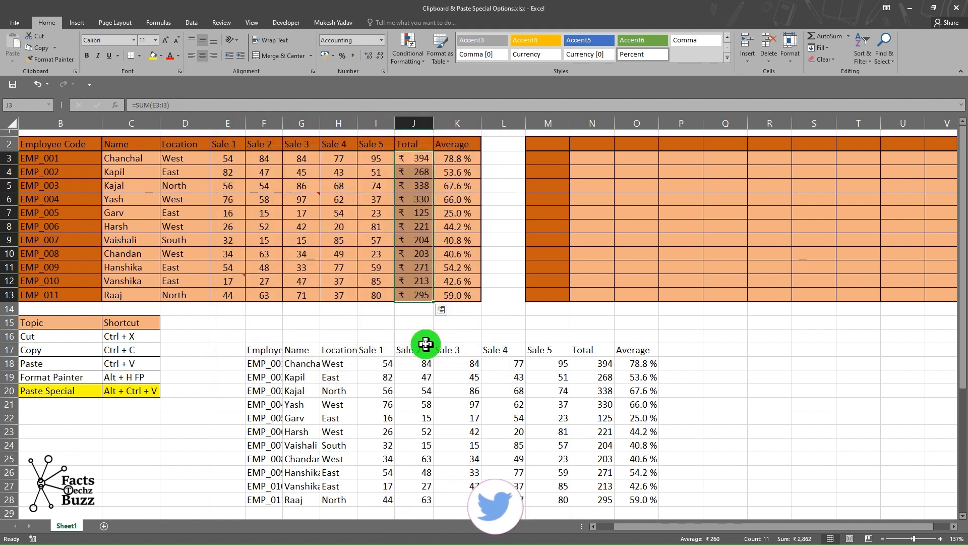
# Copy the table B2:K13 and paste it at F17 as formulas and number formats with Paste Special.
pyautogui.moveTo(415, 159); pyautogui.dragTo(415, 275)
pyautogui.click(417, 290)
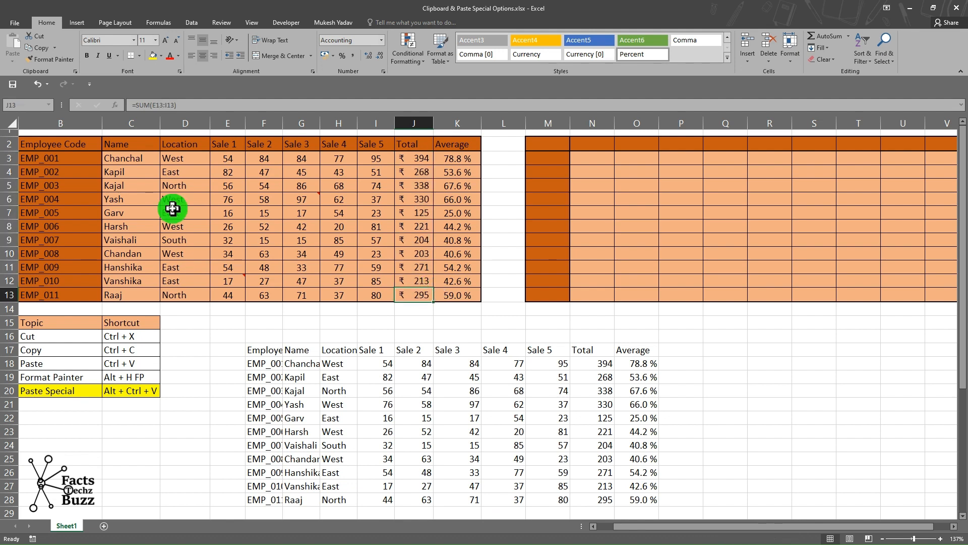
pyautogui.moveTo(63, 145); pyautogui.dragTo(457, 292)
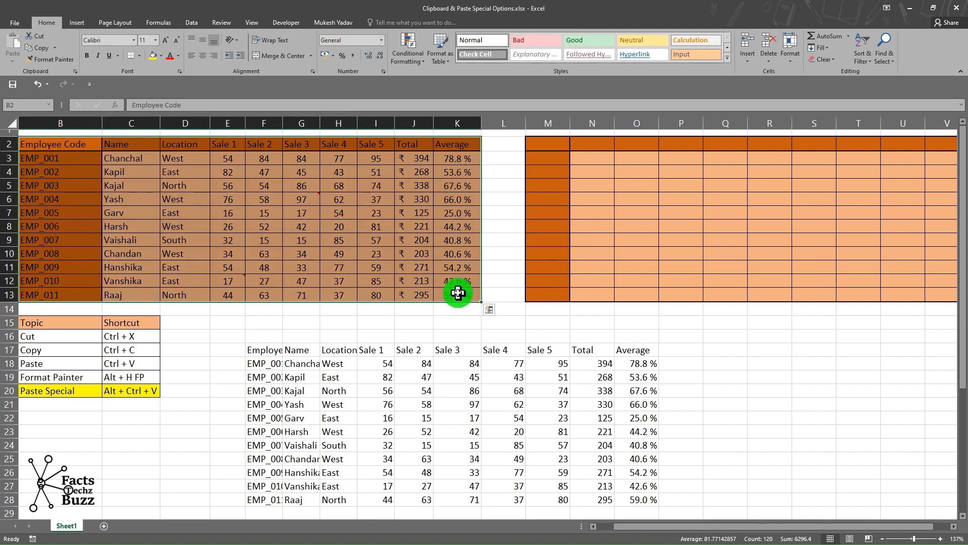
pyautogui.hotkey('ctrl', 'c')
pyautogui.click(267, 353)
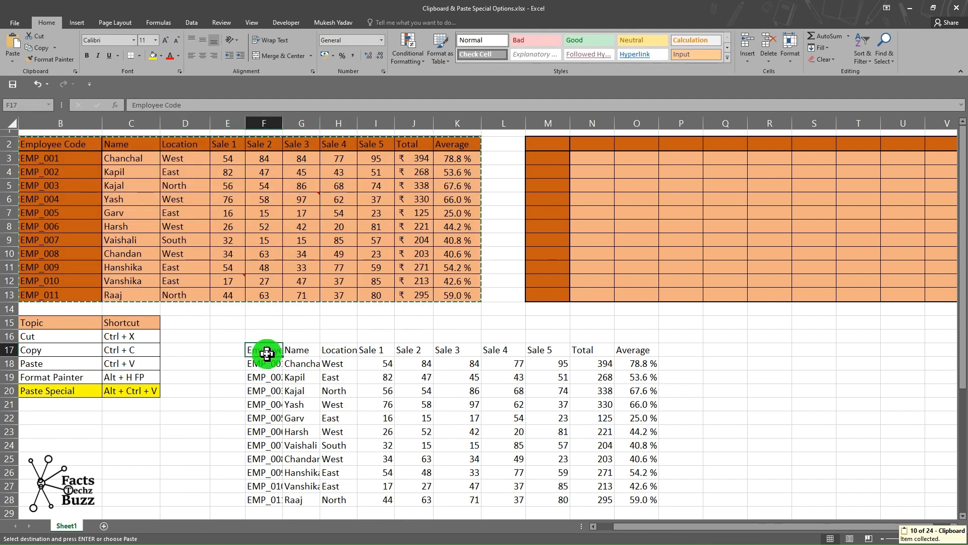
pyautogui.hotkey('ctrl', 'alt', 'v')
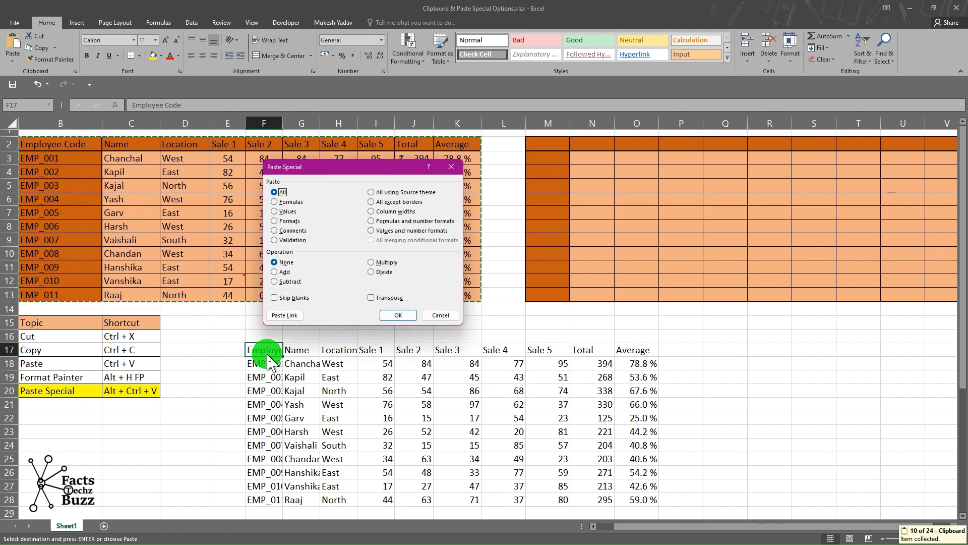
pyautogui.click(409, 221)
pyautogui.click(400, 314)
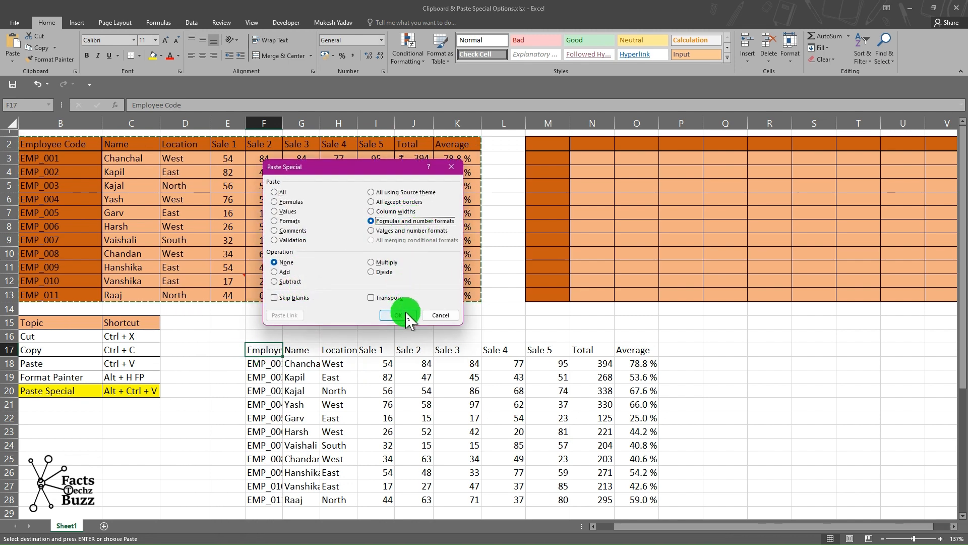
# Inspect the formula in a pasted Total cell of the table at F17.
pyautogui.click(599, 404)
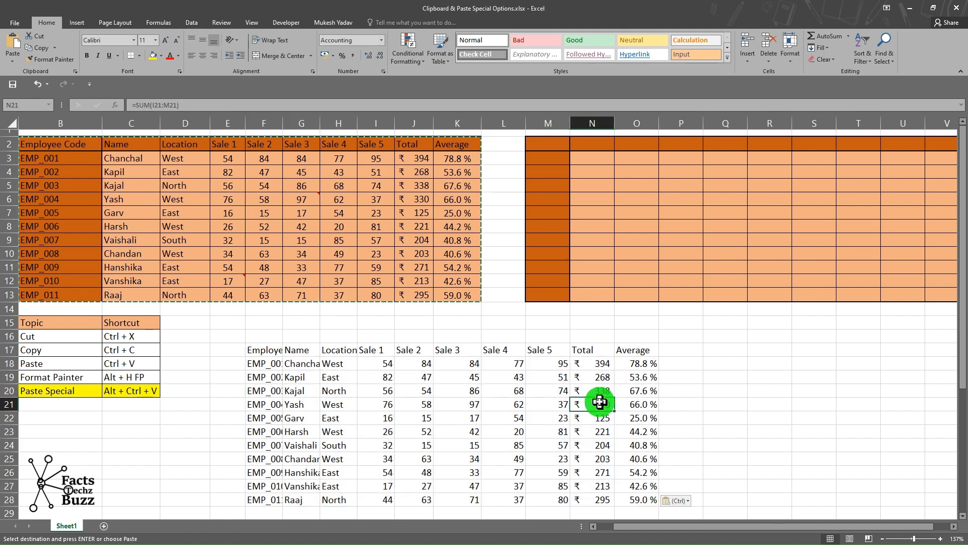
pyautogui.doubleClick(595, 390)
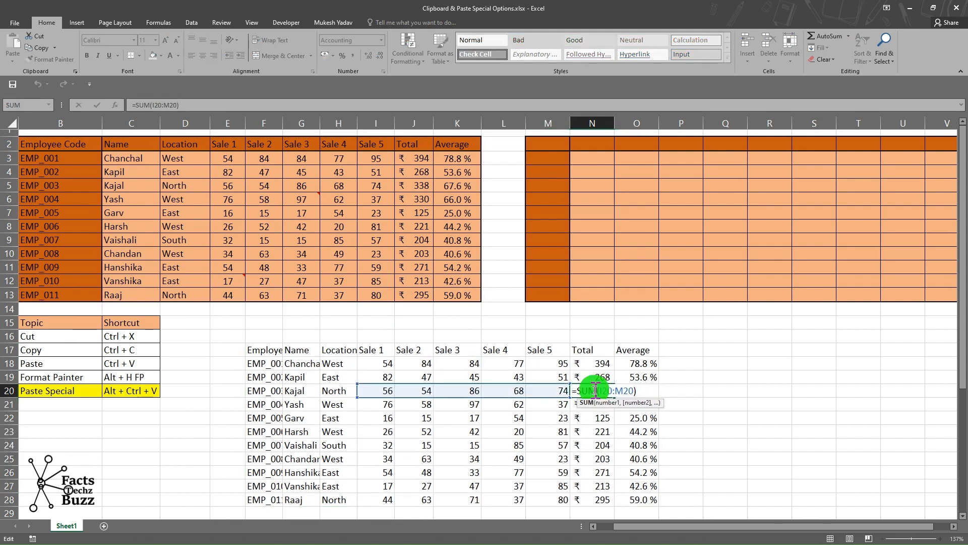
pyautogui.press('Return')
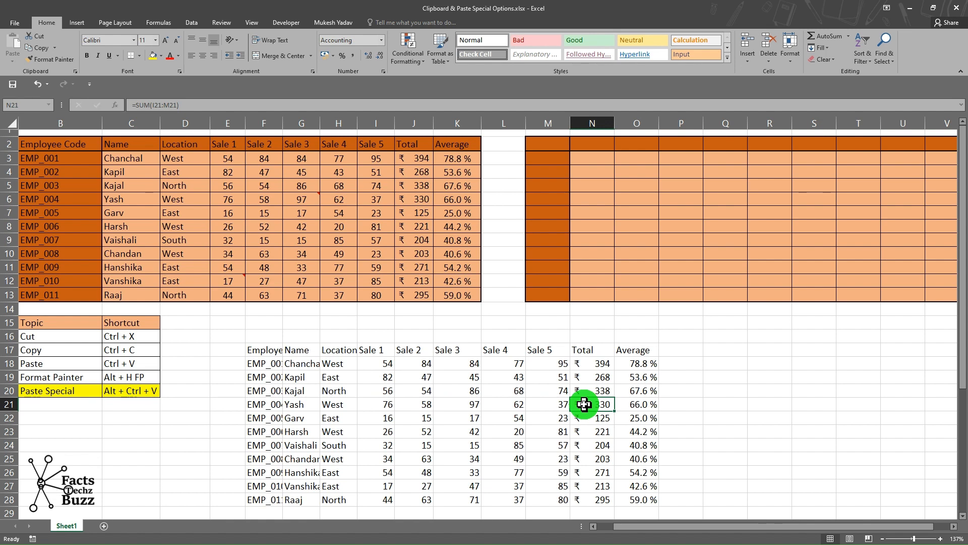
pyautogui.scroll(-2, 584, 403)
pyautogui.scroll(2, 584, 403)
# Copy the table B2:K13 and paste it at Q17 as values and number formats with Paste Special.
pyautogui.click(154, 172)
pyautogui.moveTo(76, 142); pyautogui.dragTo(464, 299)
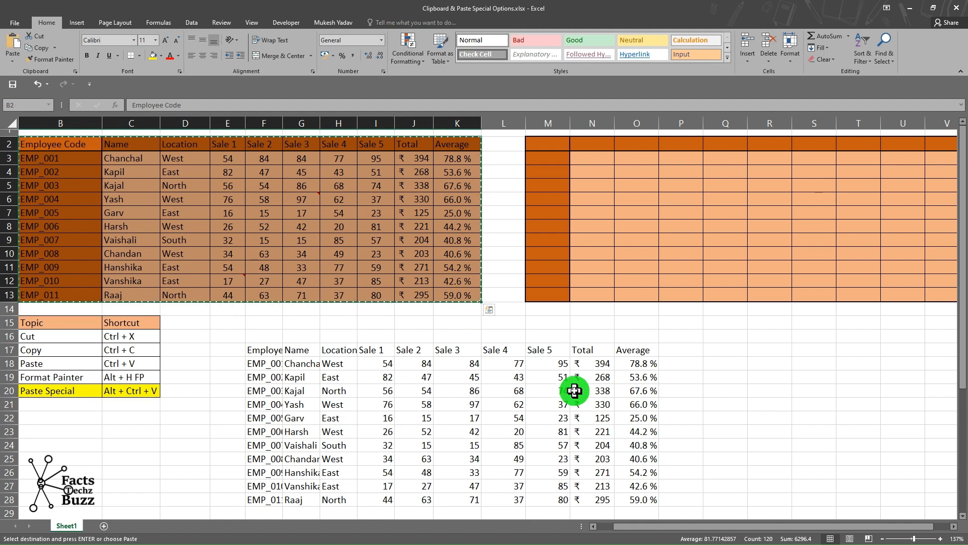
pyautogui.hotkey('ctrl', 'c')
pyautogui.hscroll(3, 573, 389)
pyautogui.click(443, 353)
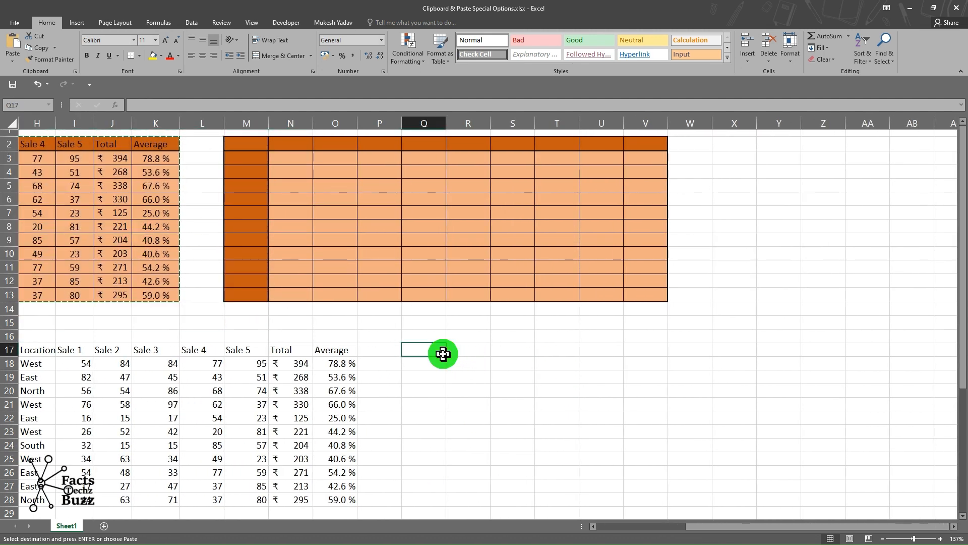
pyautogui.hotkey('ctrl', 'alt', 'v')
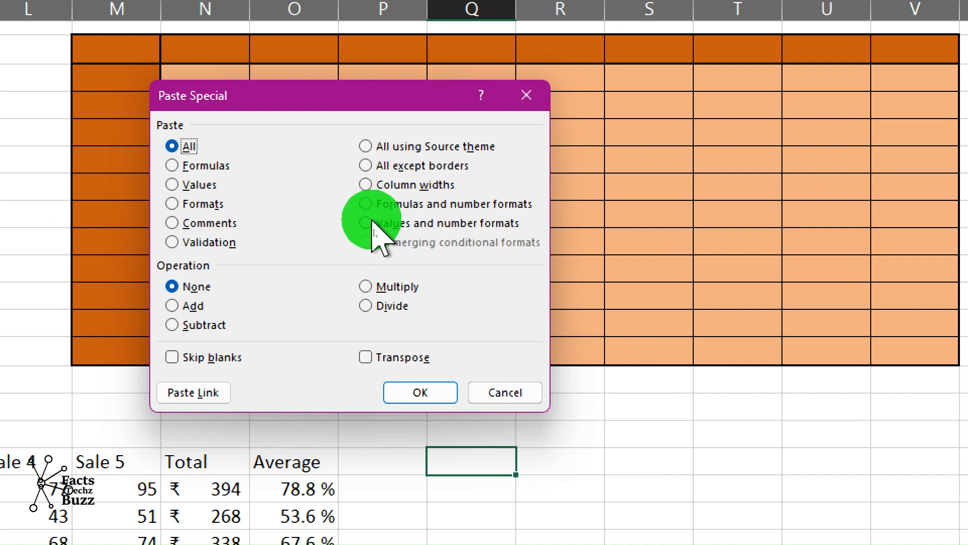
pyautogui.click(388, 225)
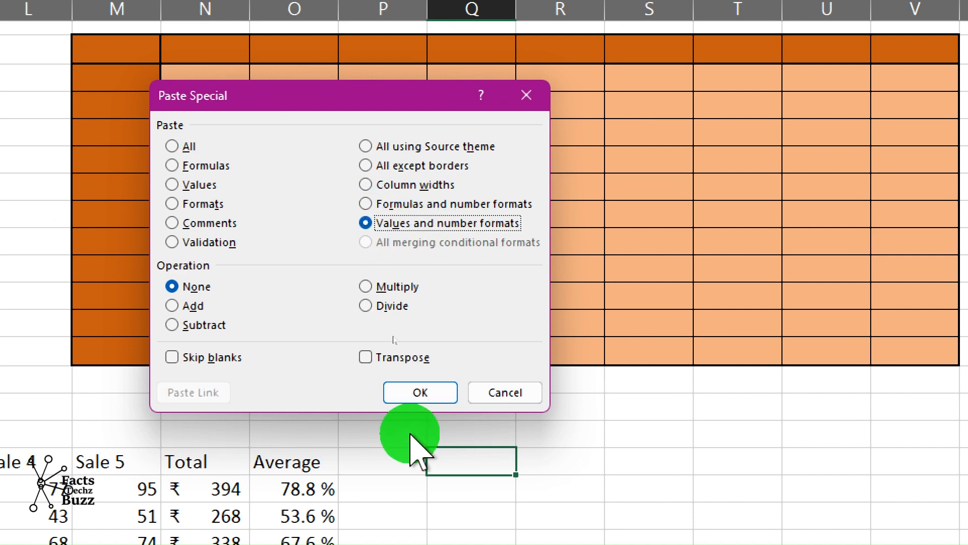
pyautogui.click(429, 391)
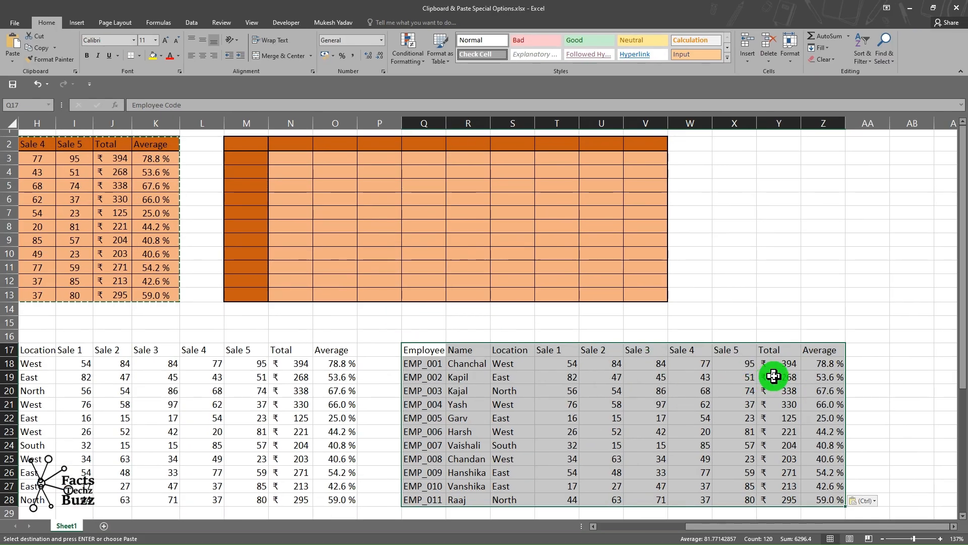
# Compare the Total cells pasted at Q17 with the formula Totals in the F17 table.
pyautogui.doubleClick(775, 377)
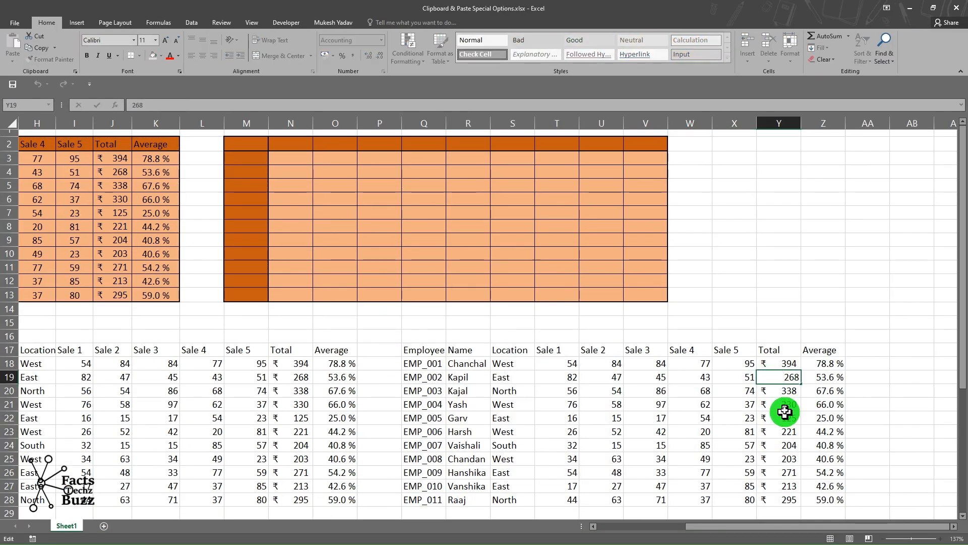
pyautogui.press('Return')
pyautogui.hotkey('ctrl', 'Down')
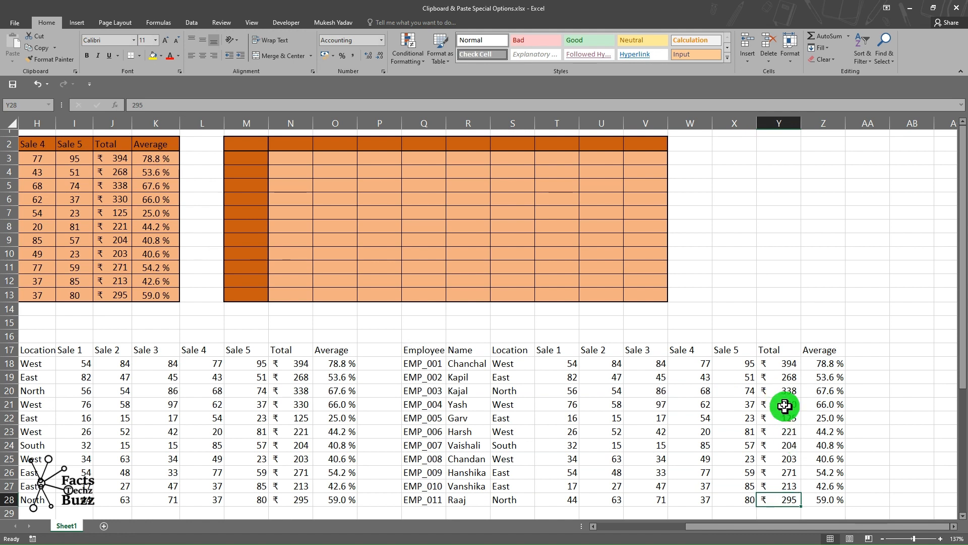
pyautogui.doubleClick(789, 391)
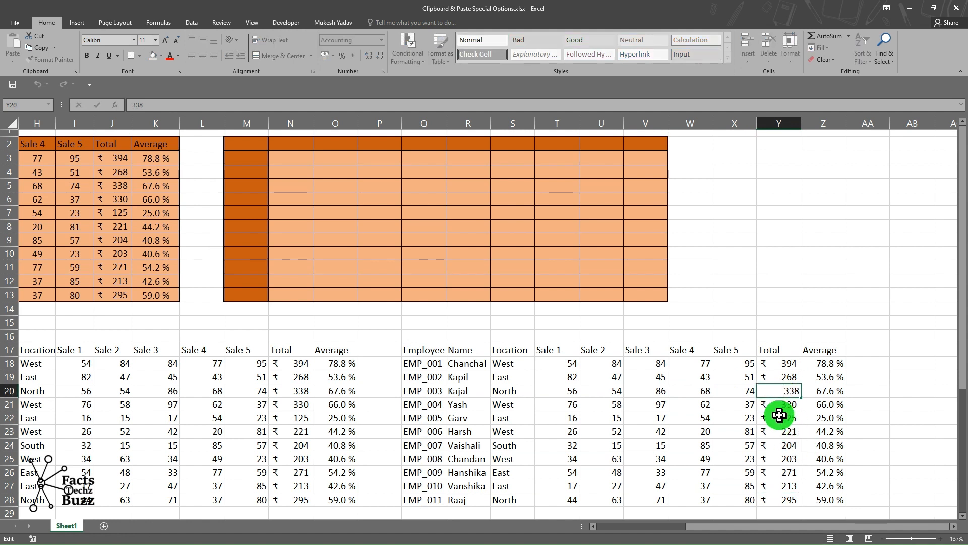
pyautogui.press('Return')
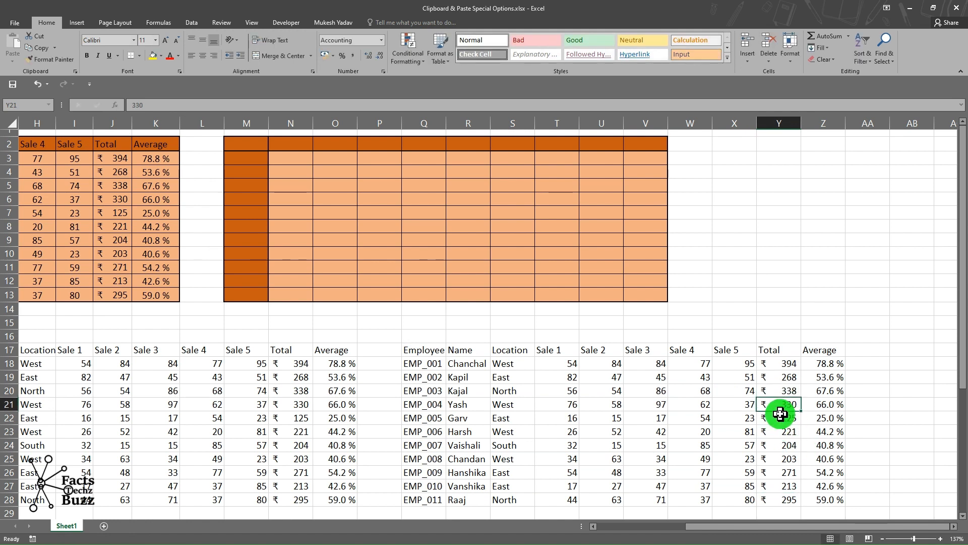
pyautogui.doubleClick(298, 390)
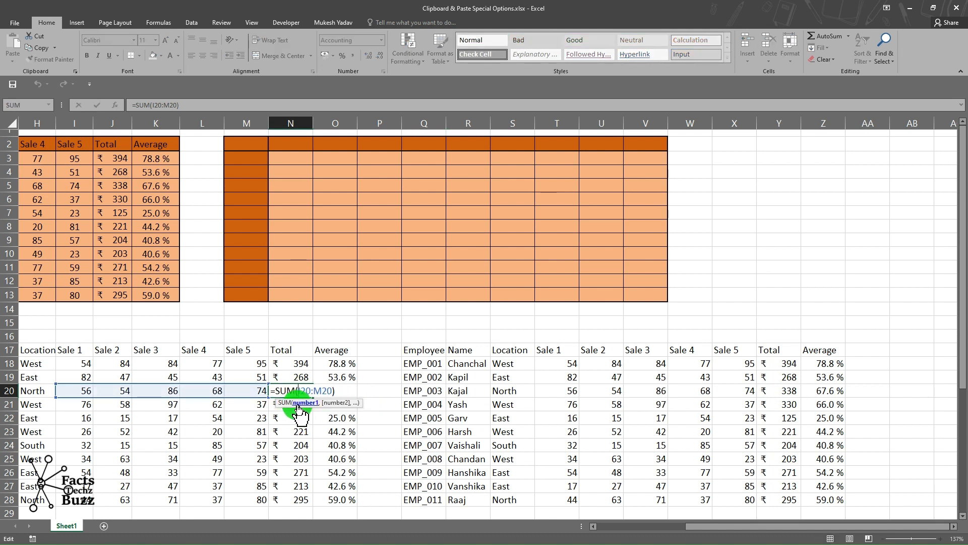
pyautogui.press('Escape')
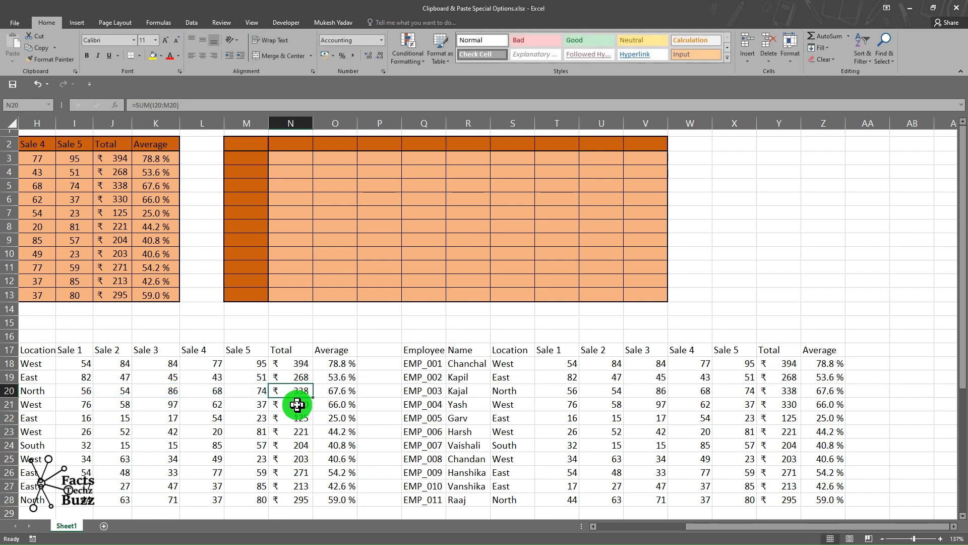
pyautogui.hscroll(-4, 296, 404)
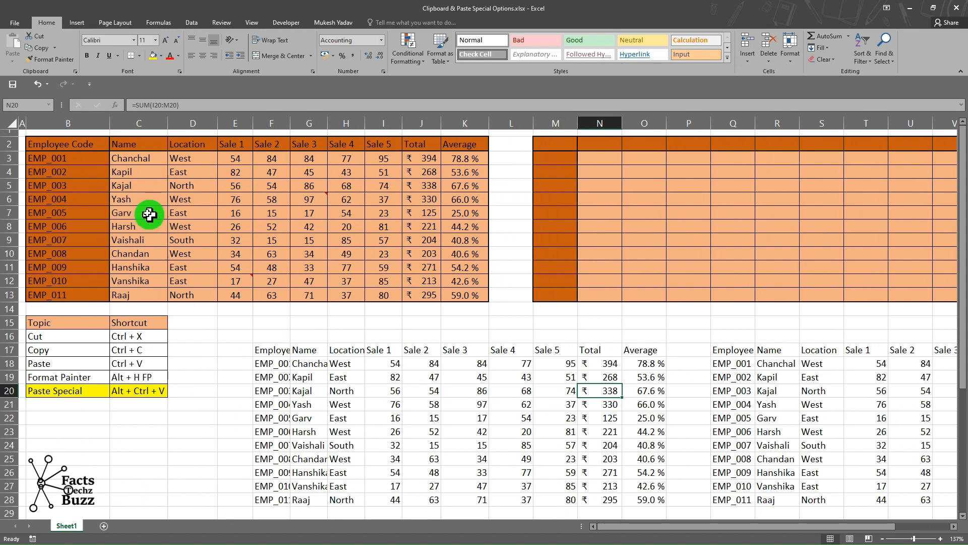
# Copy the table B2:K13 and paste it normally at F32.
pyautogui.moveTo(73, 147); pyautogui.dragTo(463, 289)
pyautogui.hotkey('ctrl', 'c')
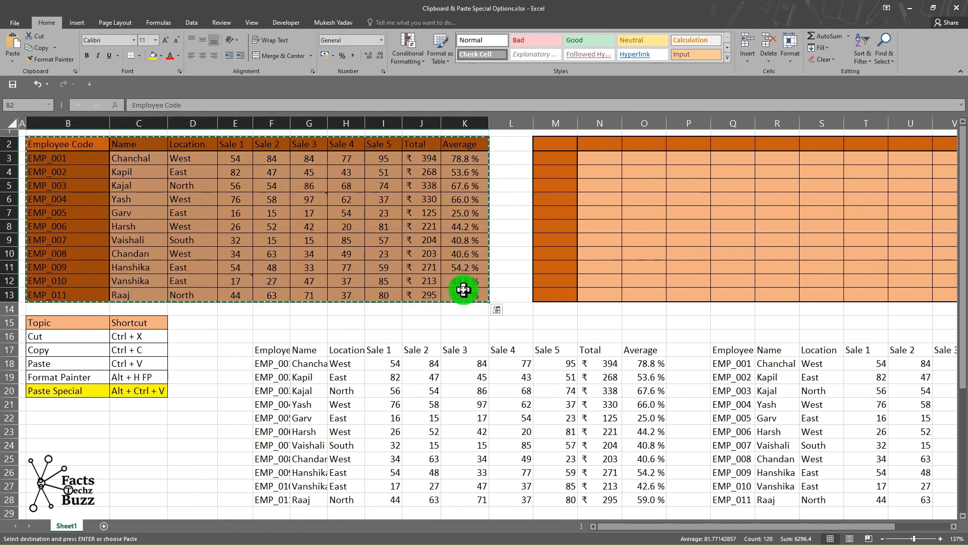
pyautogui.scroll(-8, 464, 289)
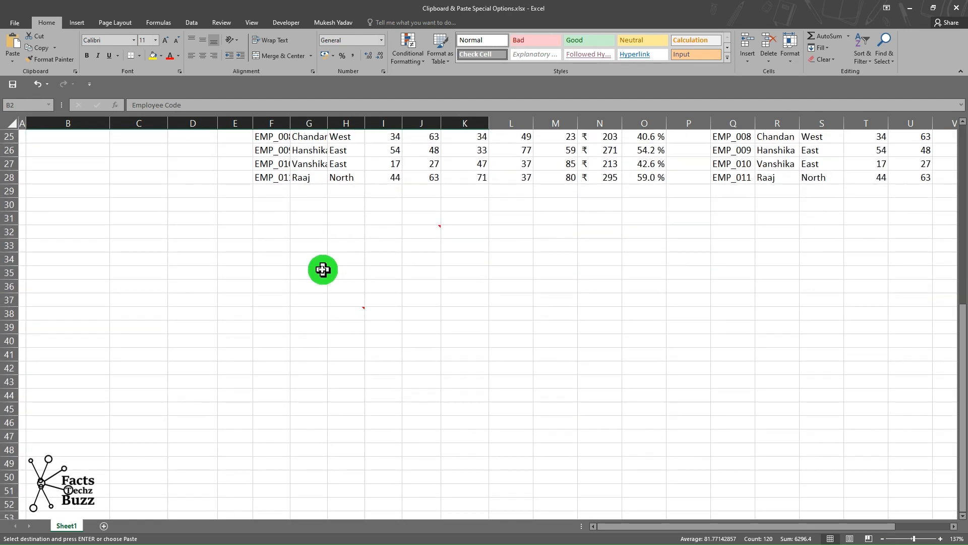
pyautogui.click(276, 233)
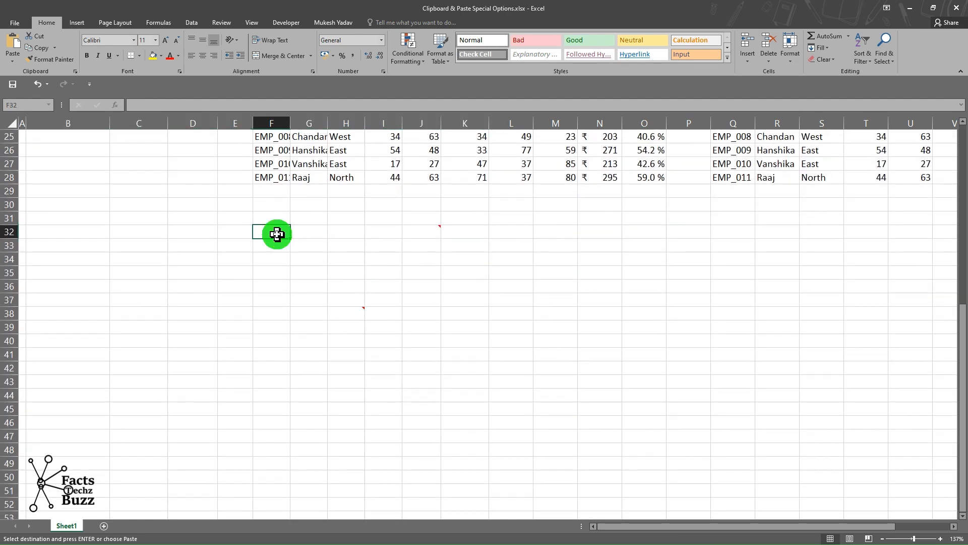
pyautogui.hotkey('ctrl', 'v')
pyautogui.click(397, 320)
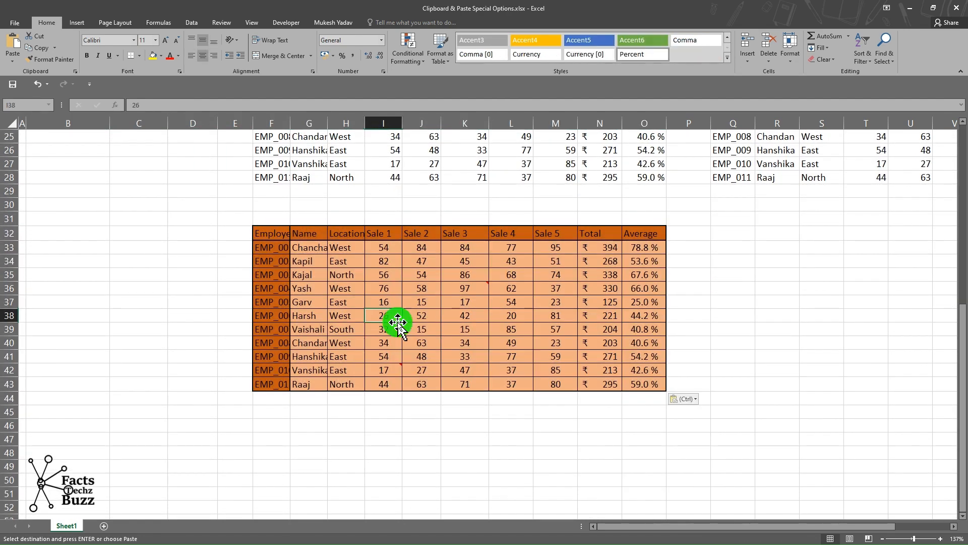
# Widen column F of the pasted table to fit the employee codes, then undo the width change.
pyautogui.scroll(6, 398, 320)
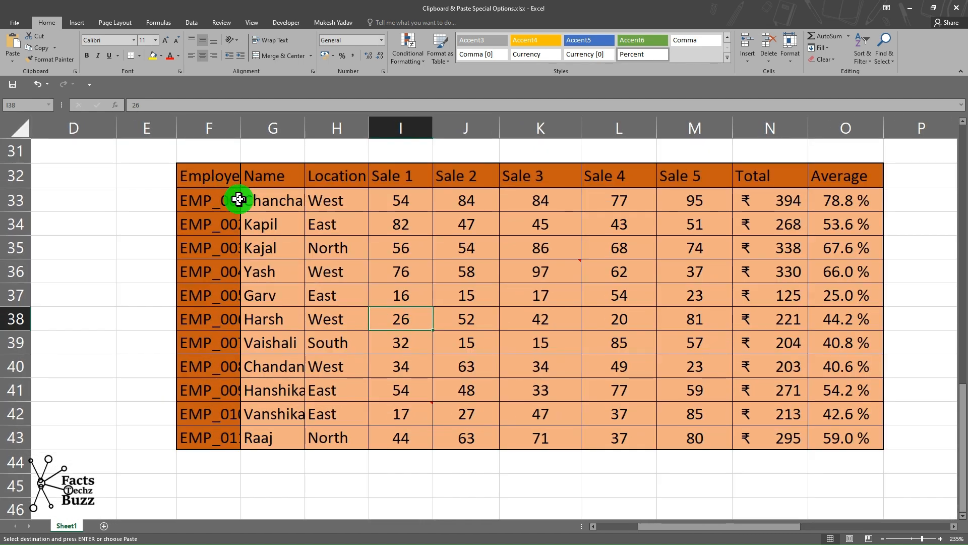
pyautogui.click(220, 179)
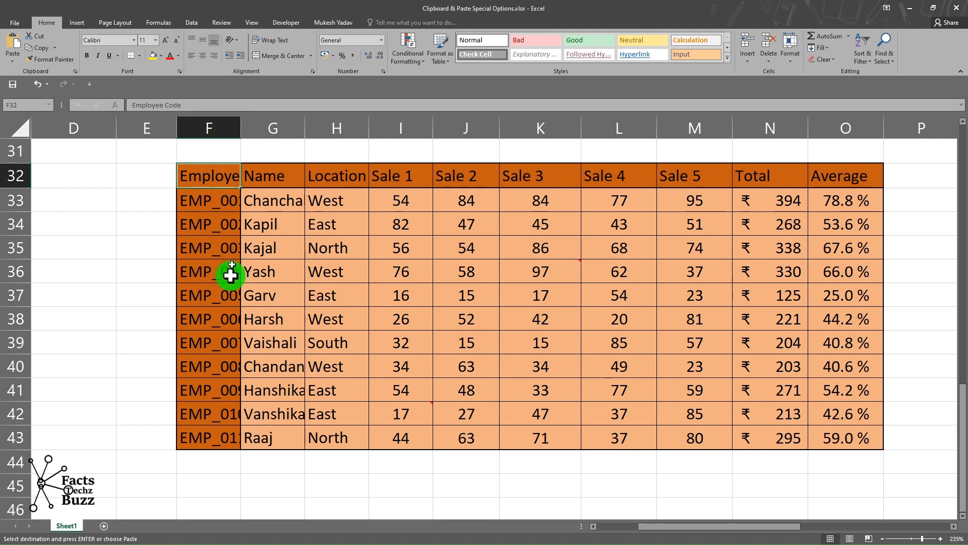
pyautogui.moveTo(241, 127); pyautogui.dragTo(286, 127)
pyautogui.click(259, 247)
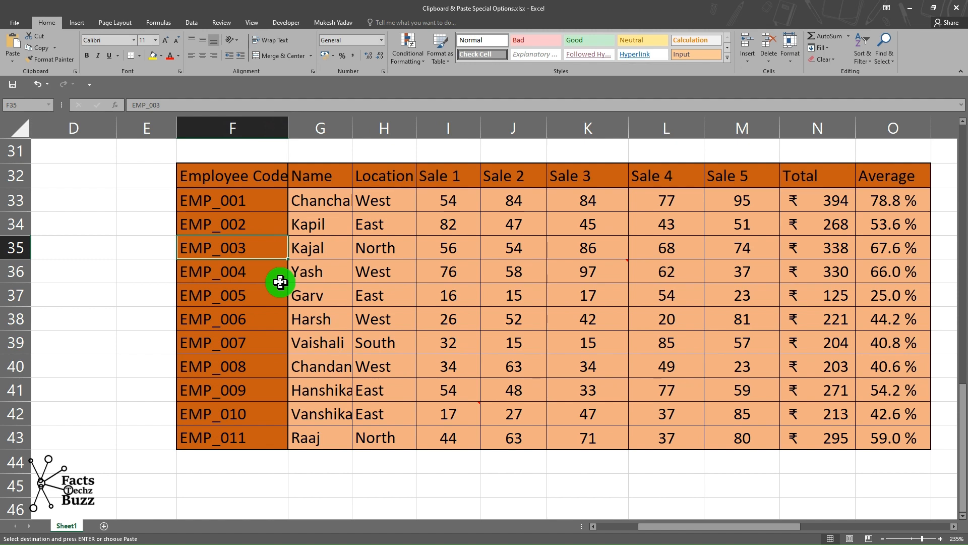
pyautogui.hotkey('ctrl', 'z')
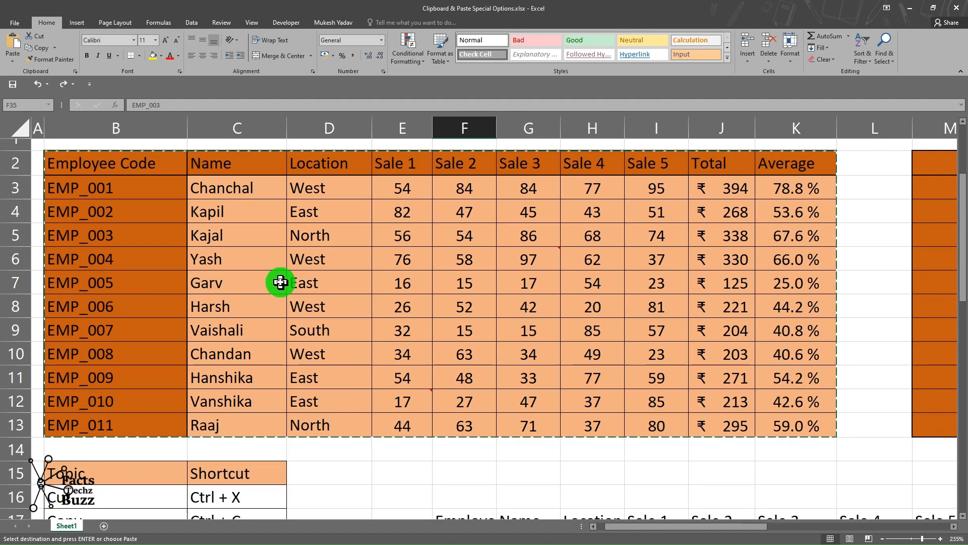
pyautogui.click(280, 282)
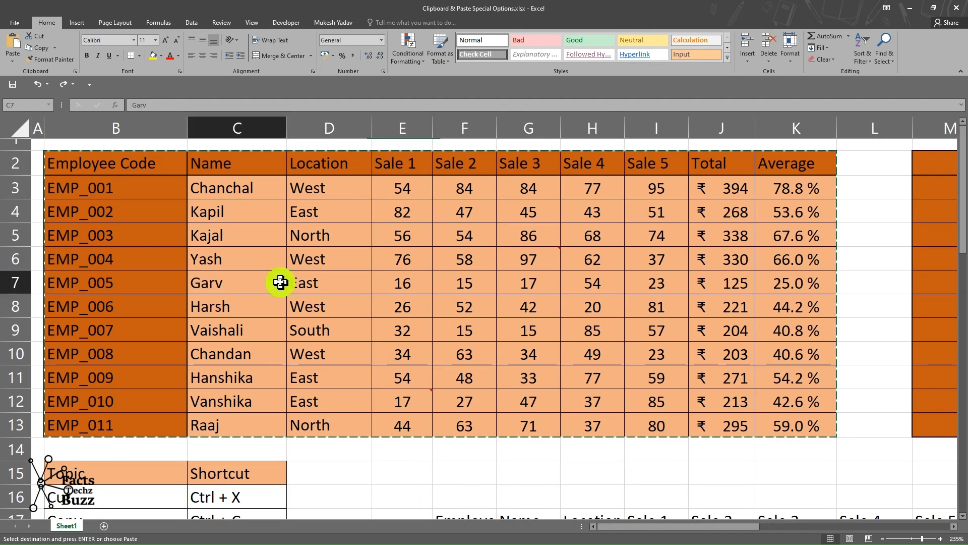
# Select the whole employee sales table B2:K13 and copy it.
pyautogui.press('Escape')
pyautogui.moveTo(115, 168); pyautogui.dragTo(222, 164)
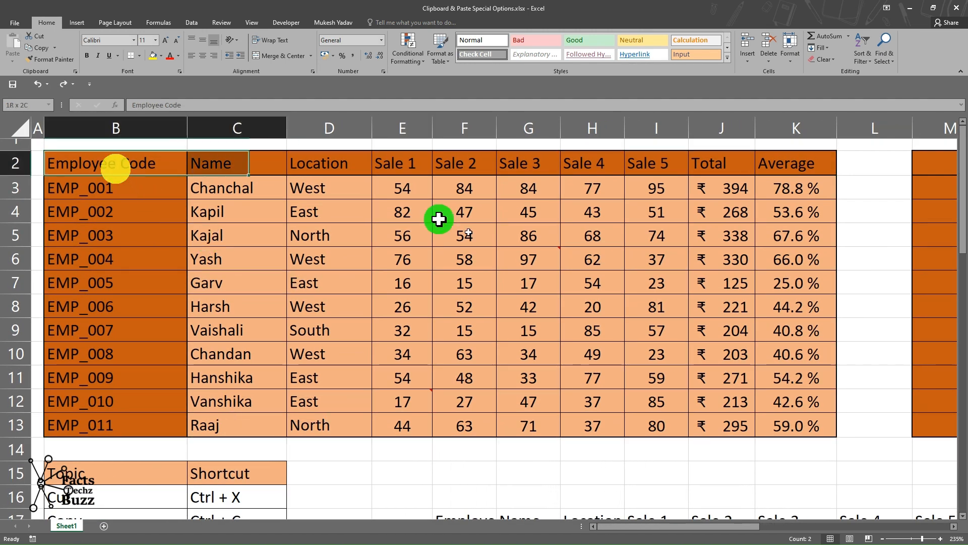
pyautogui.moveTo(438, 219); pyautogui.dragTo(786, 424)
pyautogui.click(500, 332)
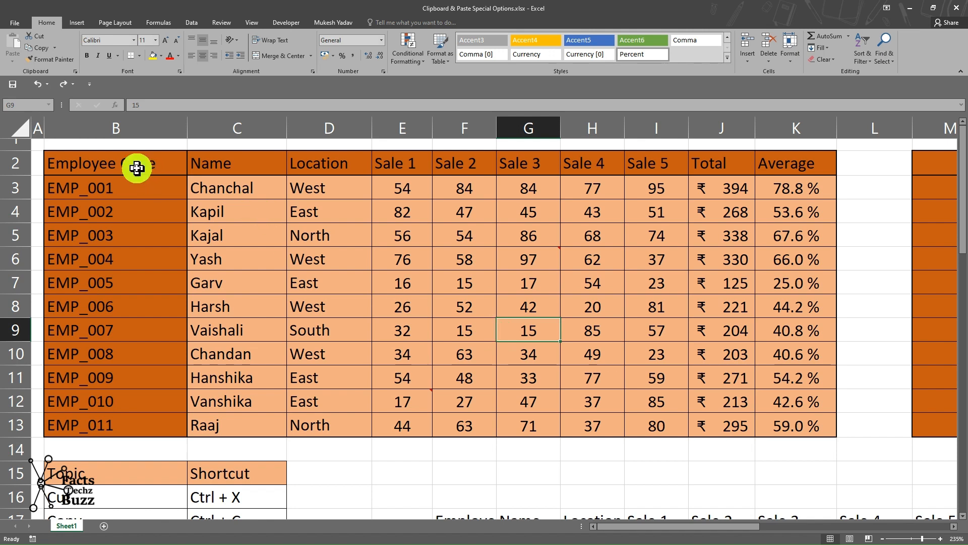
pyautogui.moveTo(134, 165); pyautogui.dragTo(788, 429)
pyautogui.hotkey('ctrl', 'c')
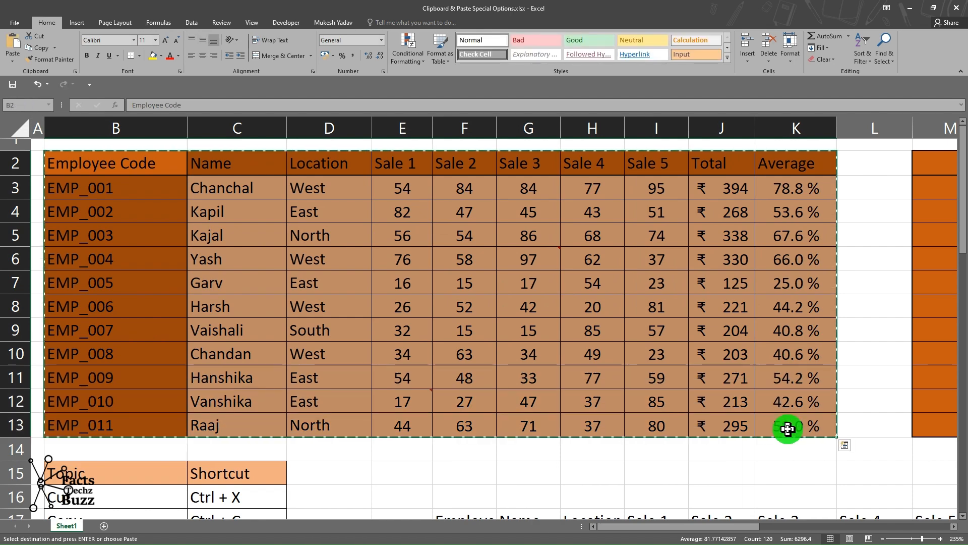
# Add a new sheet and paste only the column widths of the copied table at cell A1.
pyautogui.scroll(-6, 788, 429)
pyautogui.scroll(-7, 788, 428)
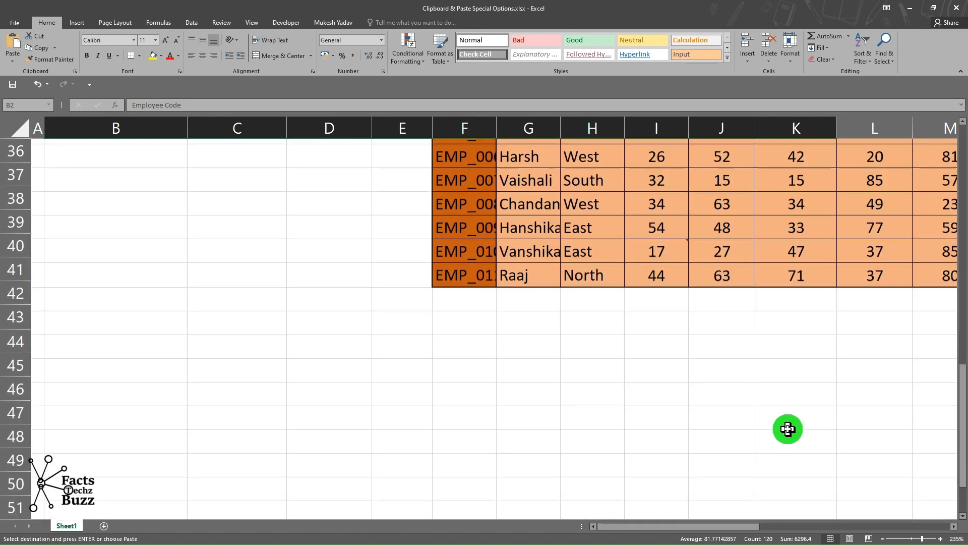
pyautogui.click(449, 319)
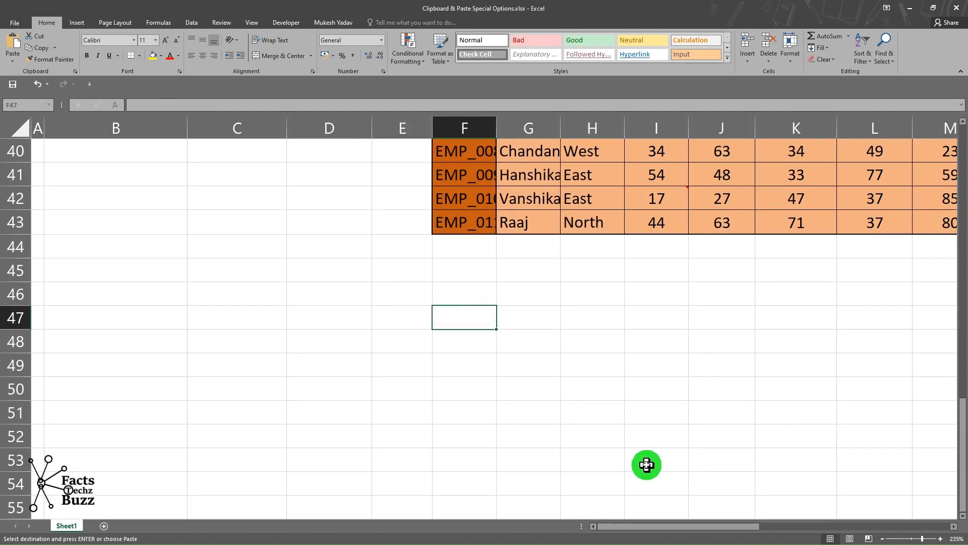
pyautogui.click(101, 524)
pyautogui.scroll(7, 75, 177)
pyautogui.scroll(3, 76, 178)
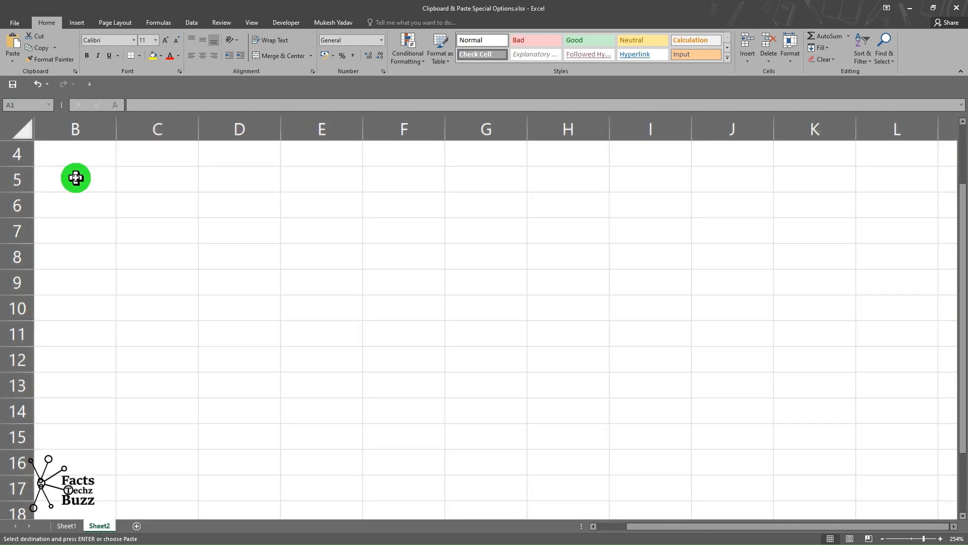
pyautogui.hotkey('ctrl', 'alt', 'v')
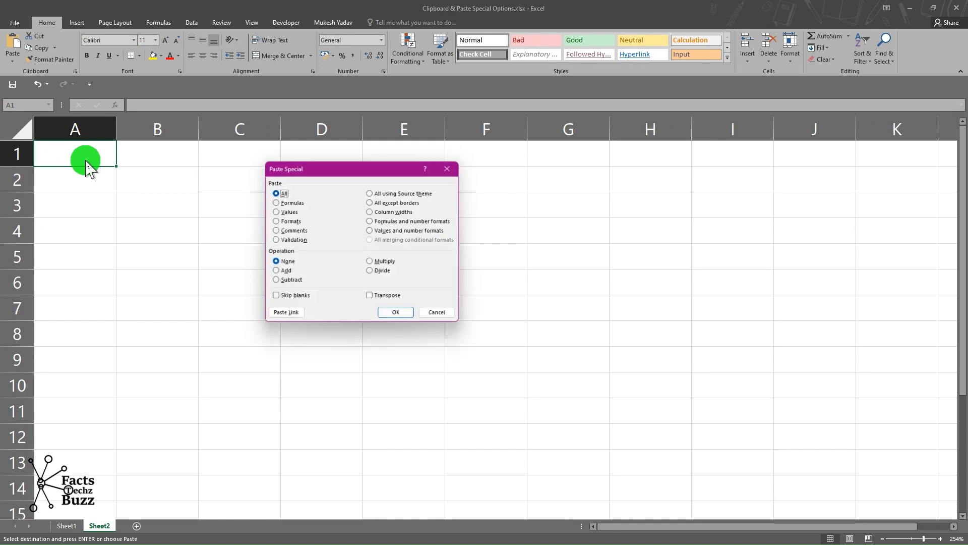
pyautogui.click(392, 212)
pyautogui.click(399, 315)
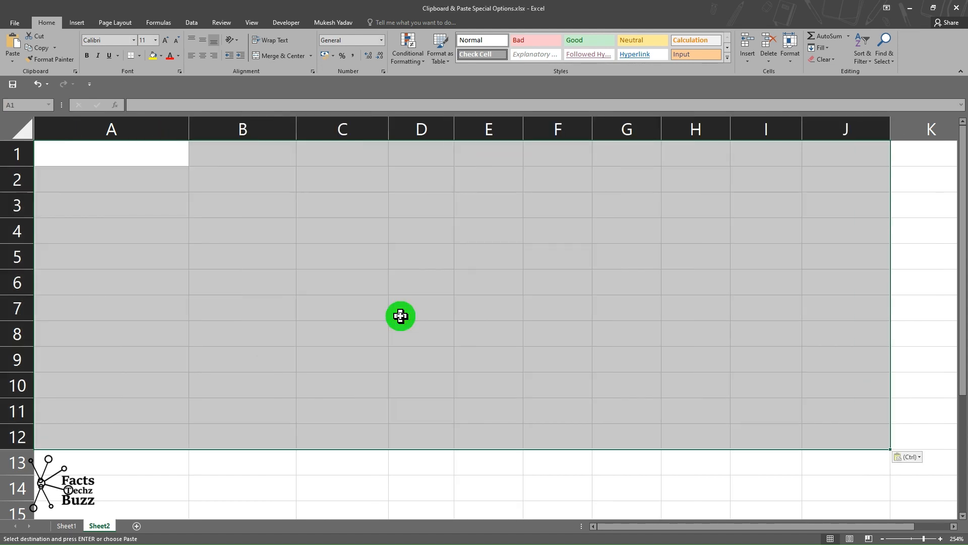
# Select cells on the new sheet to inspect the pasted column widths.
pyautogui.click(111, 158)
pyautogui.moveTo(147, 156); pyautogui.dragTo(268, 226)
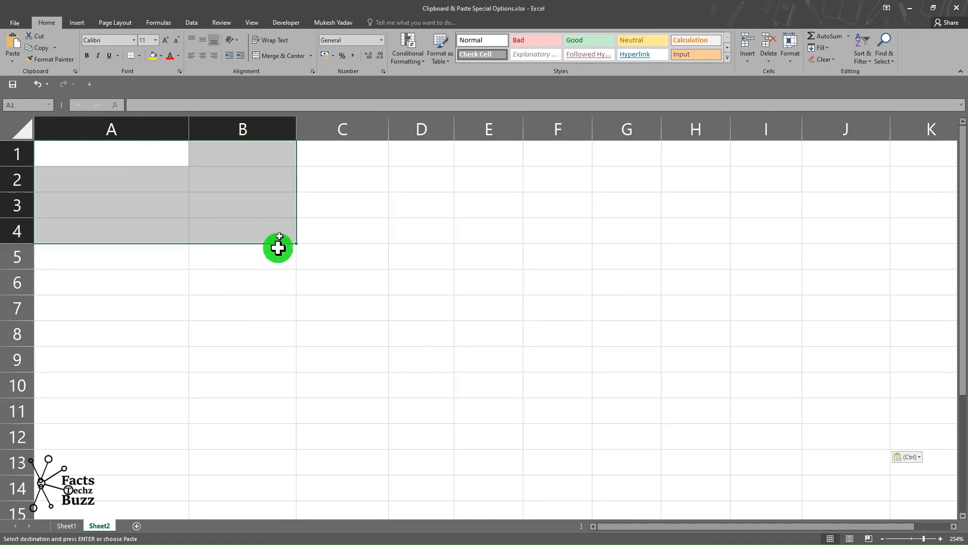
pyautogui.click(277, 241)
pyautogui.click(361, 194)
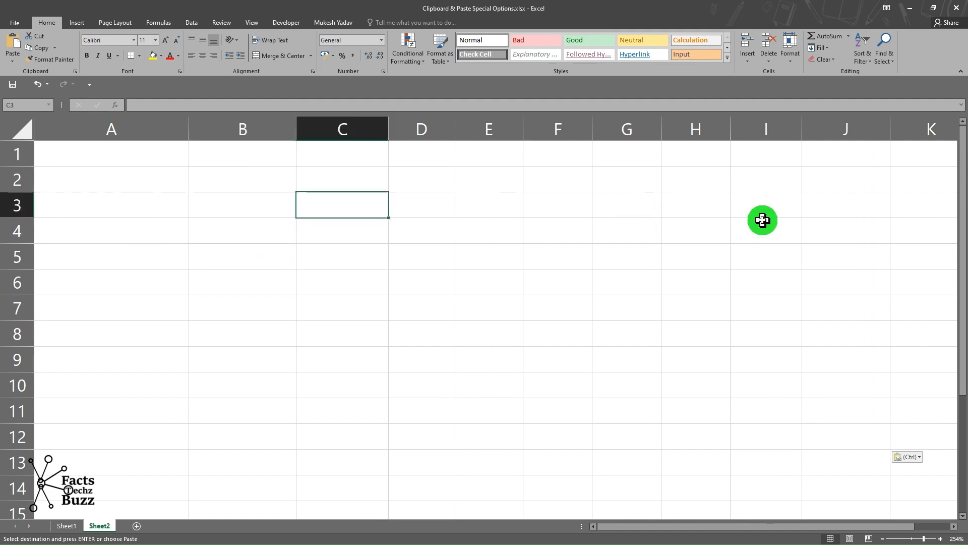
pyautogui.click(87, 146)
pyautogui.moveTo(231, 165); pyautogui.dragTo(811, 391)
pyautogui.click(469, 289)
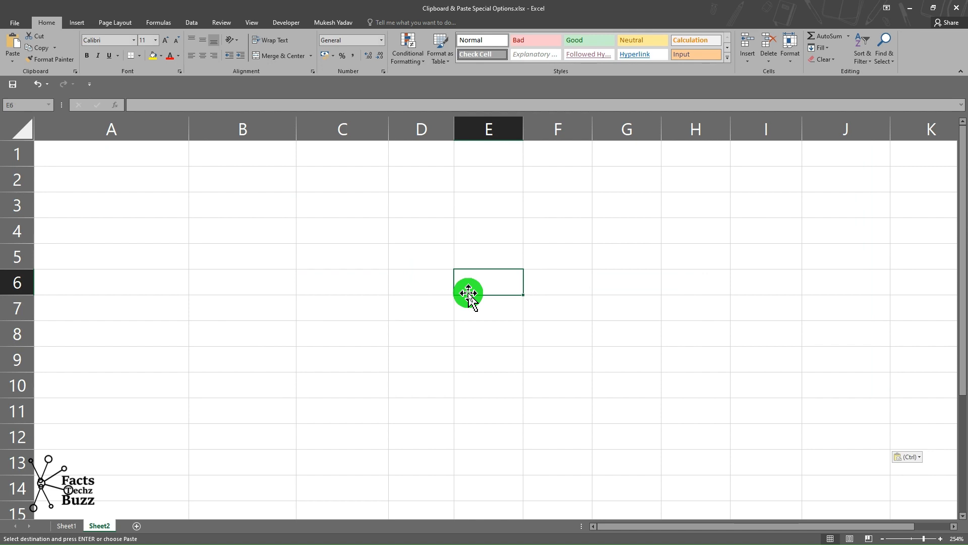
pyautogui.click(69, 525)
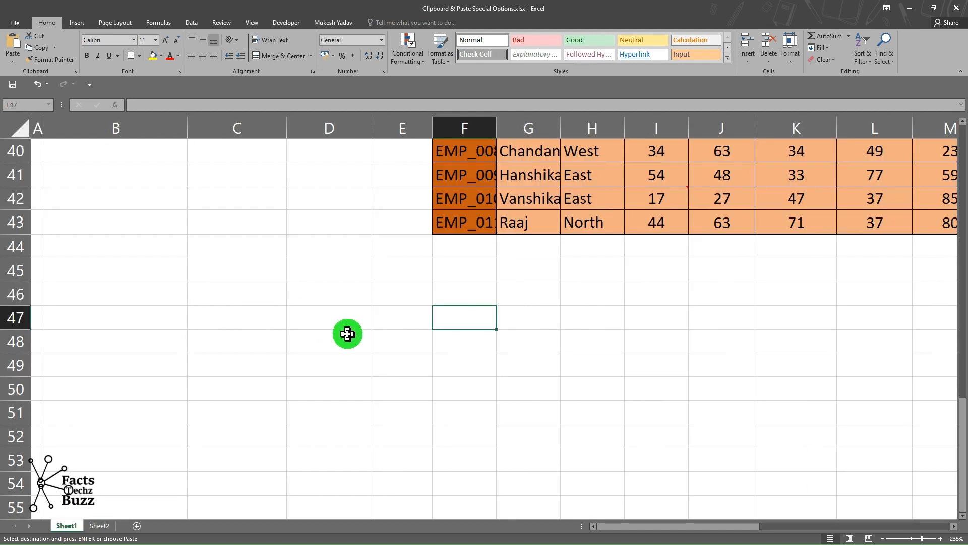
pyautogui.click(347, 334)
pyautogui.scroll(13, 348, 333)
pyautogui.click(347, 333)
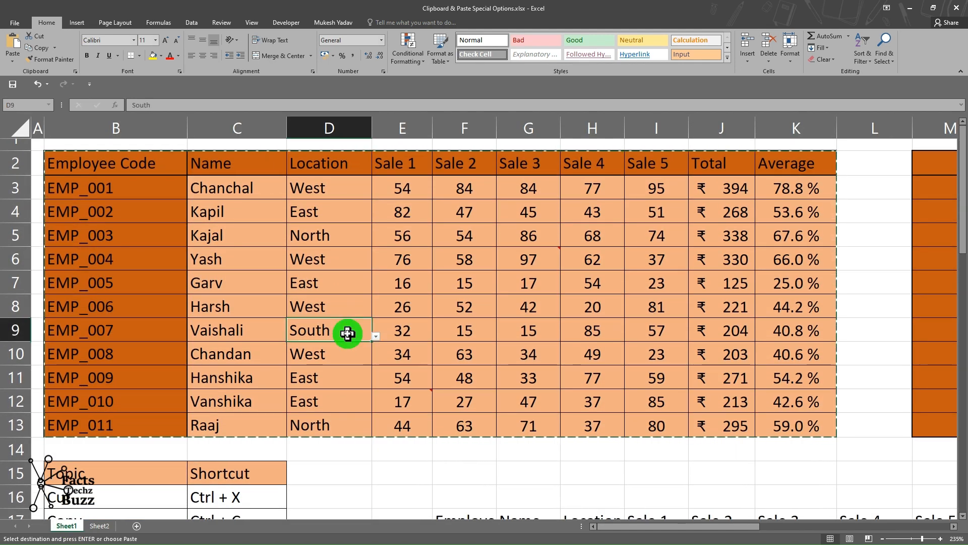
pyautogui.click(536, 302)
pyautogui.press('Escape')
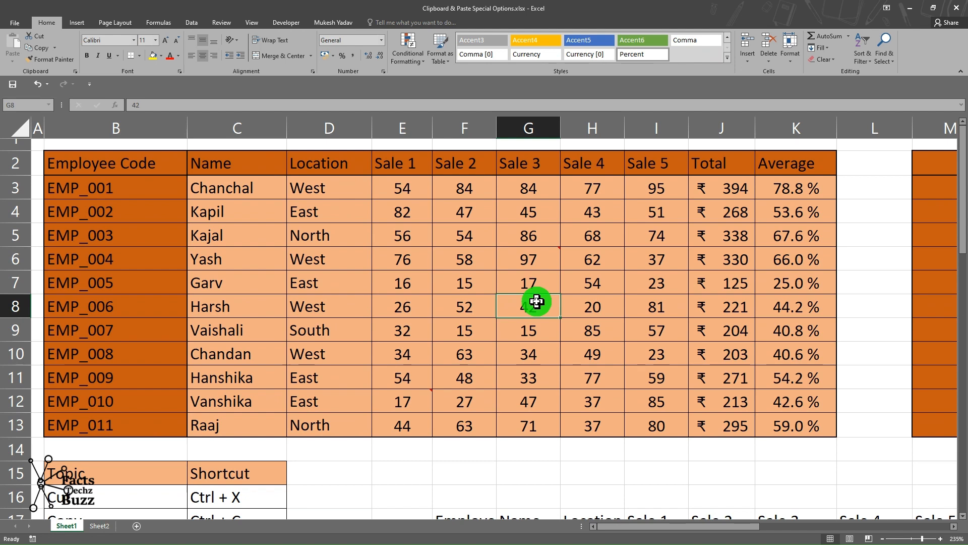
pyautogui.moveTo(138, 162); pyautogui.dragTo(835, 452)
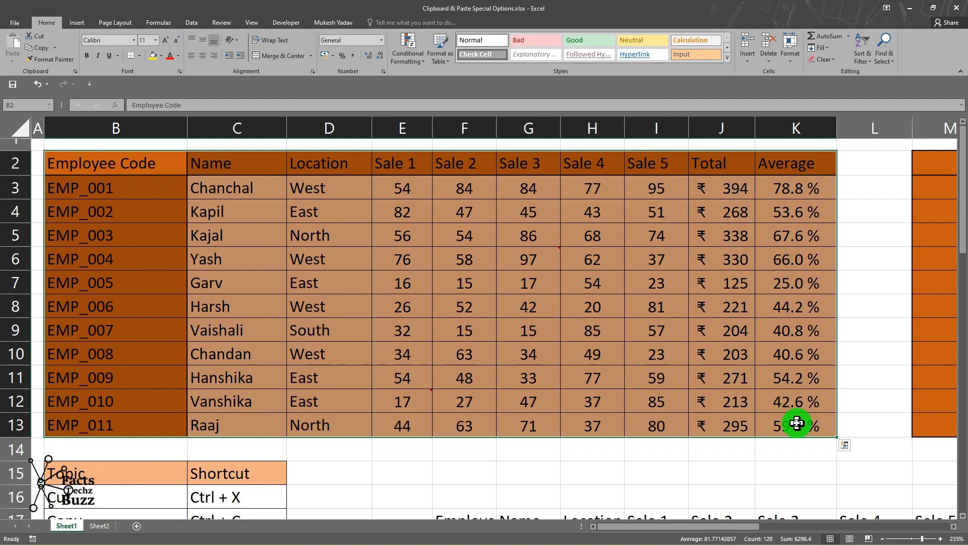
pyautogui.hotkey('ctrl', 'alt', 'v')
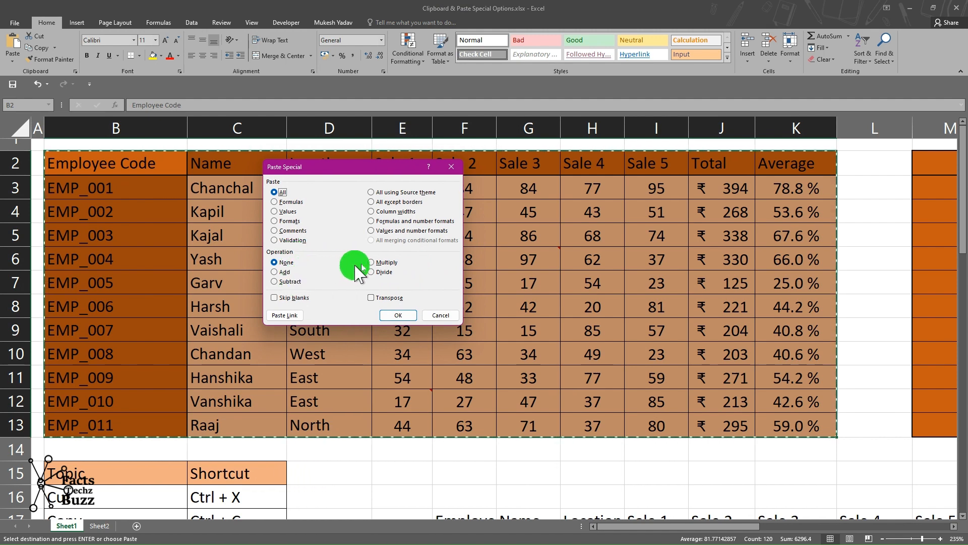
pyautogui.click(447, 317)
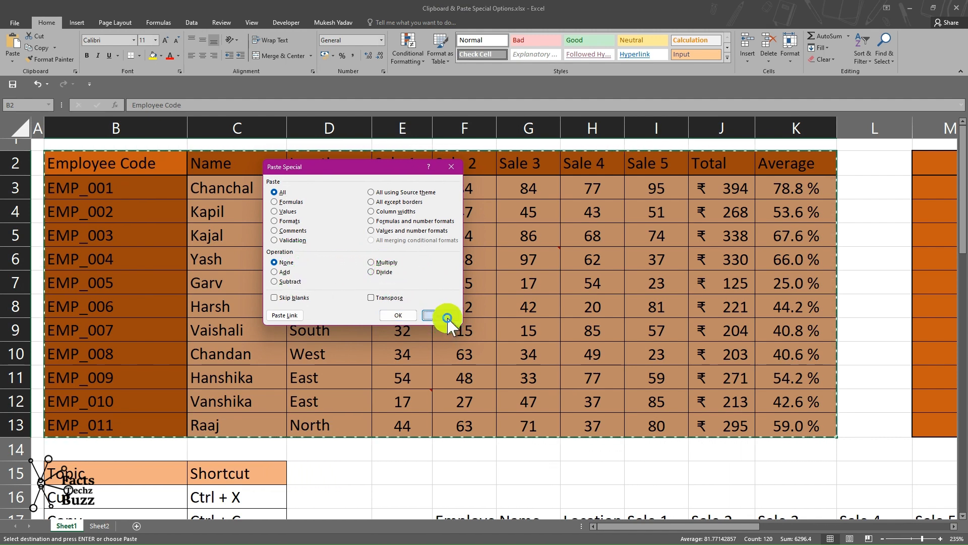
pyautogui.click(507, 373)
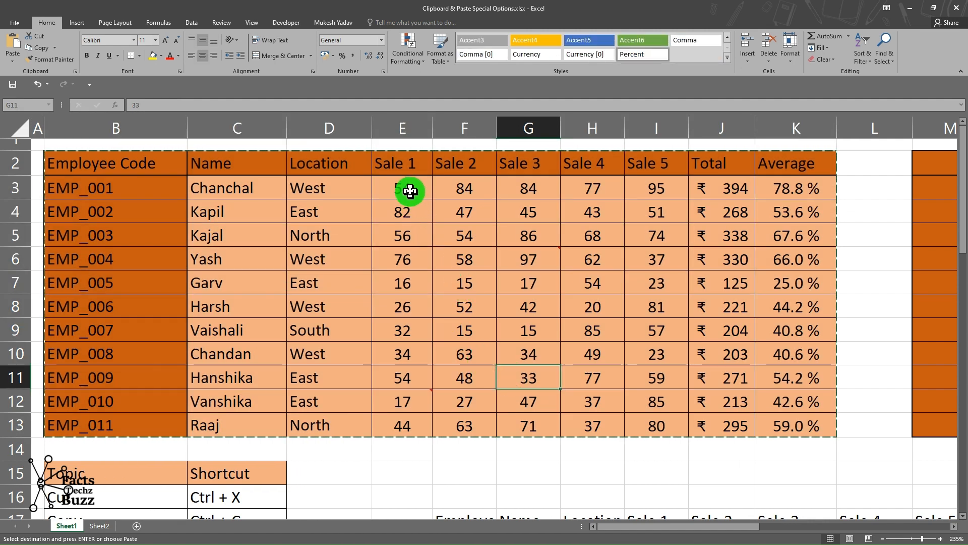
# Change Harsh's Sale 4 to 15, and EMP_001's Sale 1 to 49 and Sale 2 to 79.
pyautogui.moveTo(409, 191); pyautogui.dragTo(669, 419)
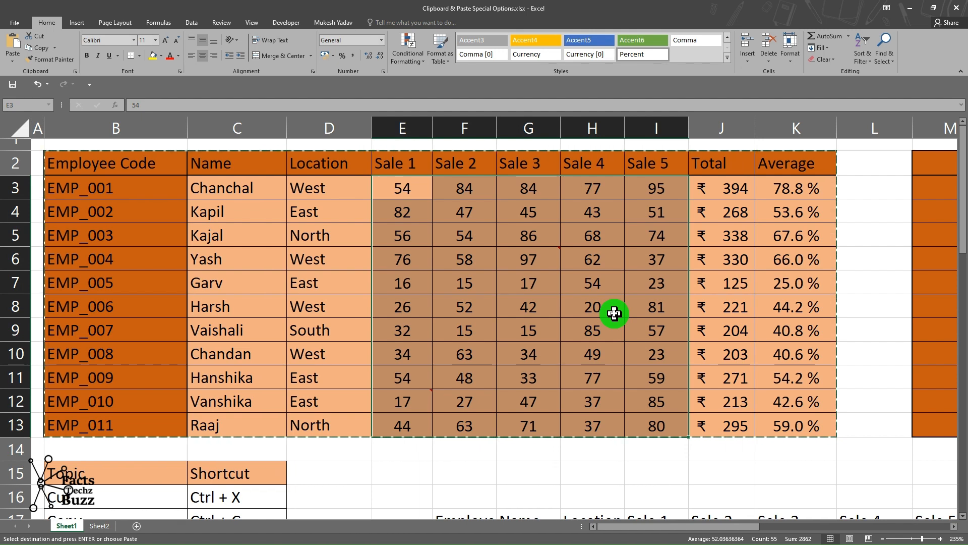
pyautogui.click(613, 308)
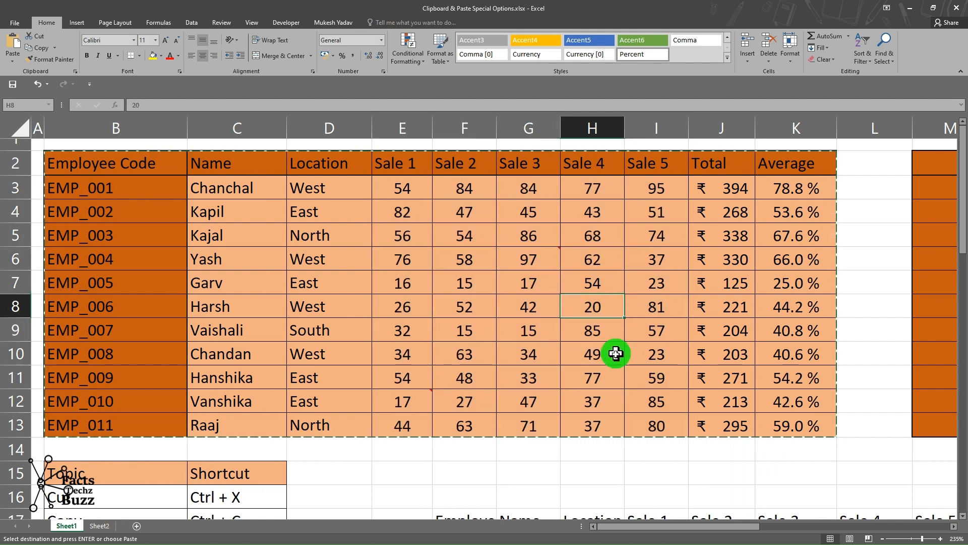
pyautogui.write('15')
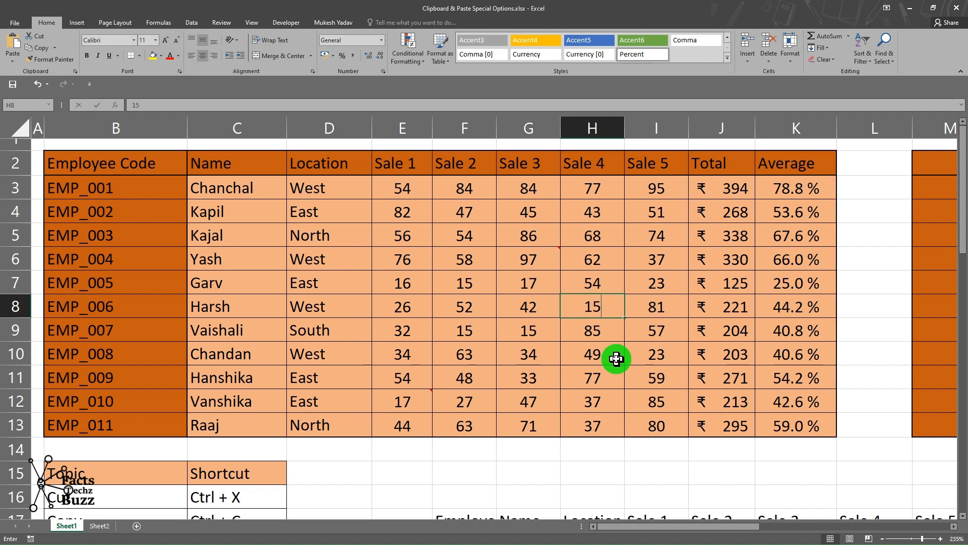
pyautogui.press('Return')
pyautogui.click(402, 186)
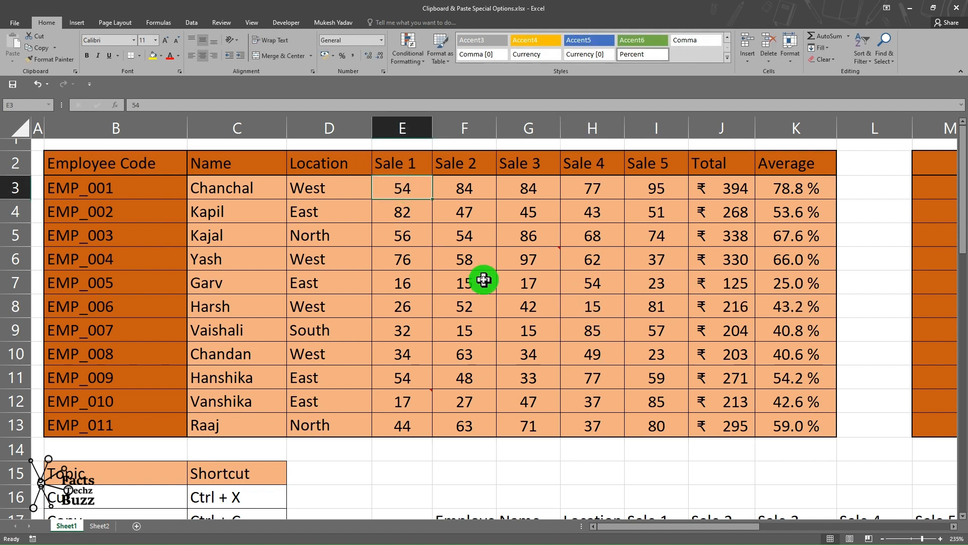
pyautogui.write('49')
pyautogui.press('Return')
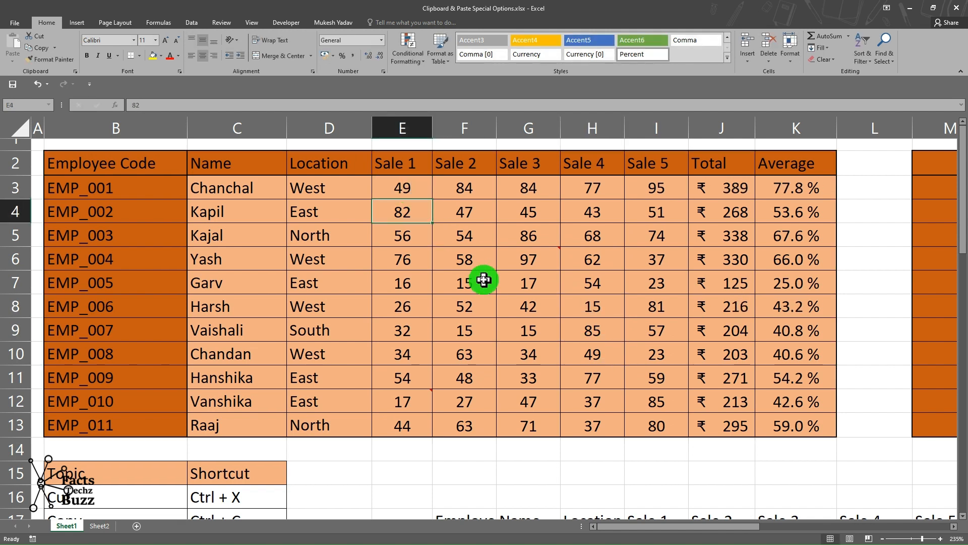
pyautogui.click(456, 188)
pyautogui.write('79')
pyautogui.press('Return')
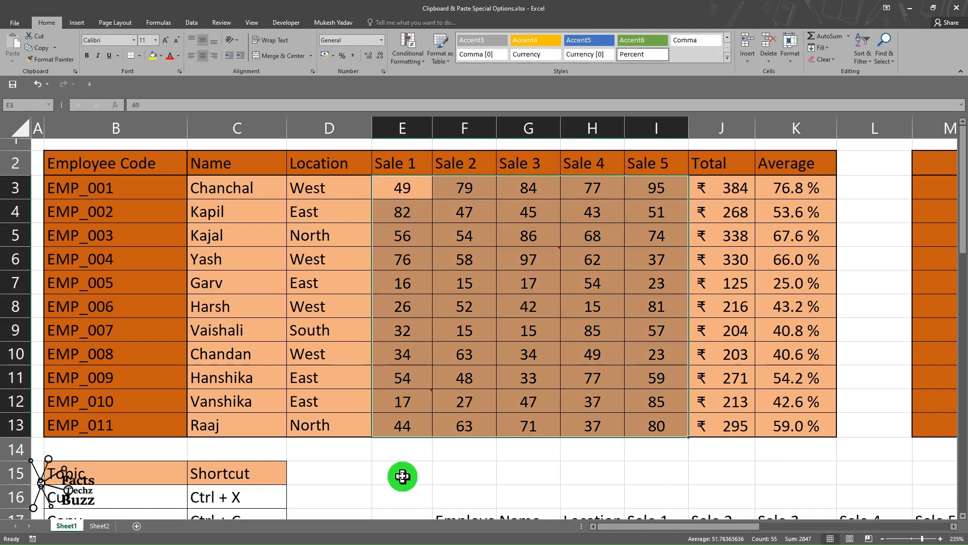
# Enter 5 in cell E15 and copy it.
pyautogui.click(419, 473)
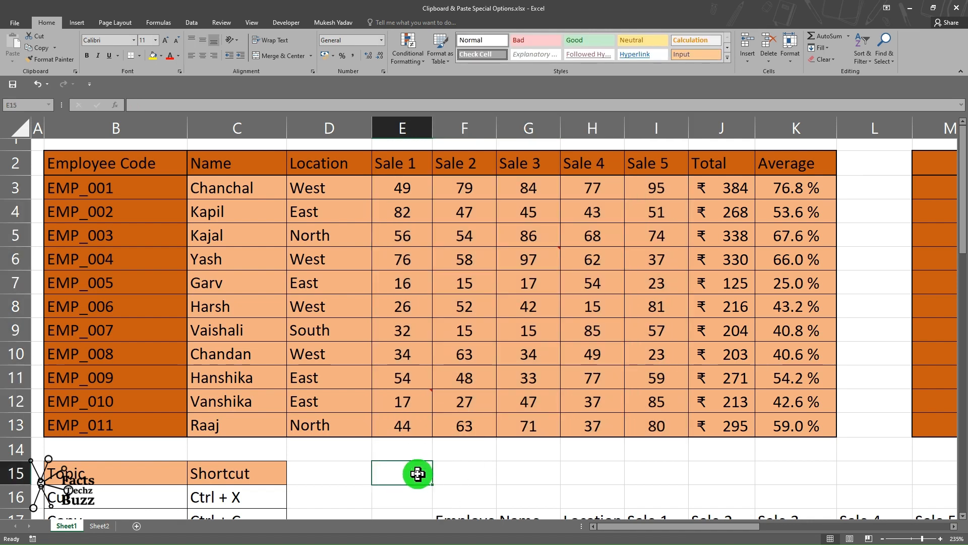
pyautogui.write('5')
pyautogui.click(418, 473)
pyautogui.hotkey('ctrl', 'c')
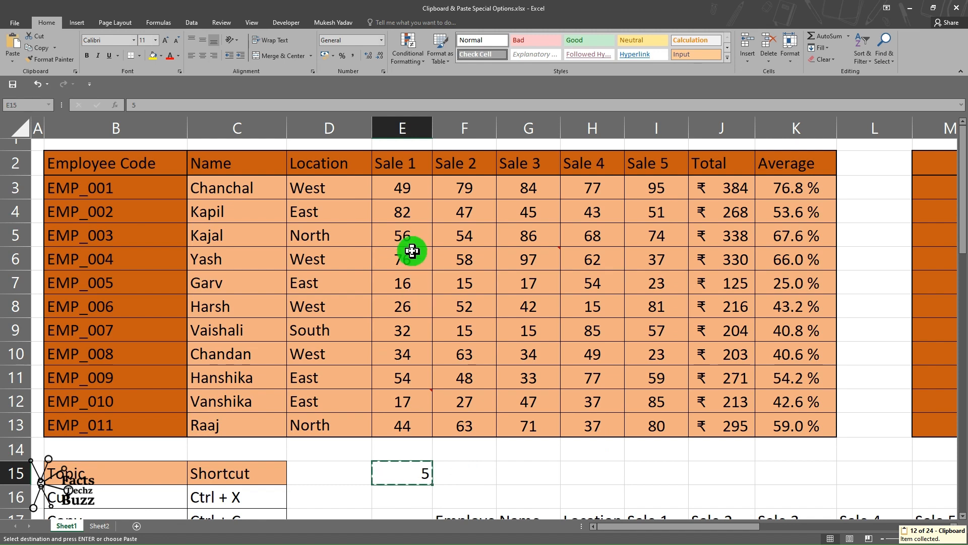
# Paste Special the copied 5 onto the sales cells E3:I13 with the Subtract operation.
pyautogui.click(402, 190)
pyautogui.moveTo(402, 190); pyautogui.dragTo(647, 429)
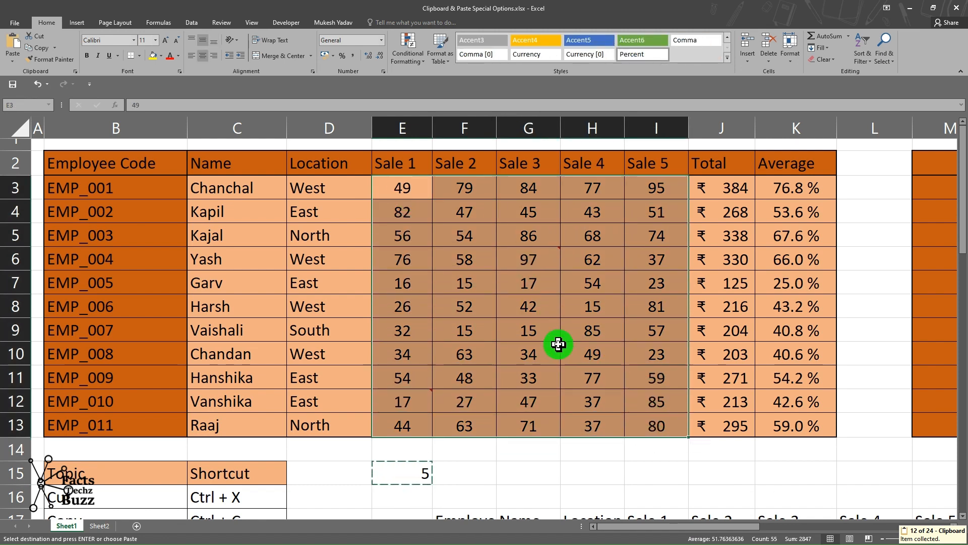
pyautogui.hotkey('ctrl', 'alt', 'v')
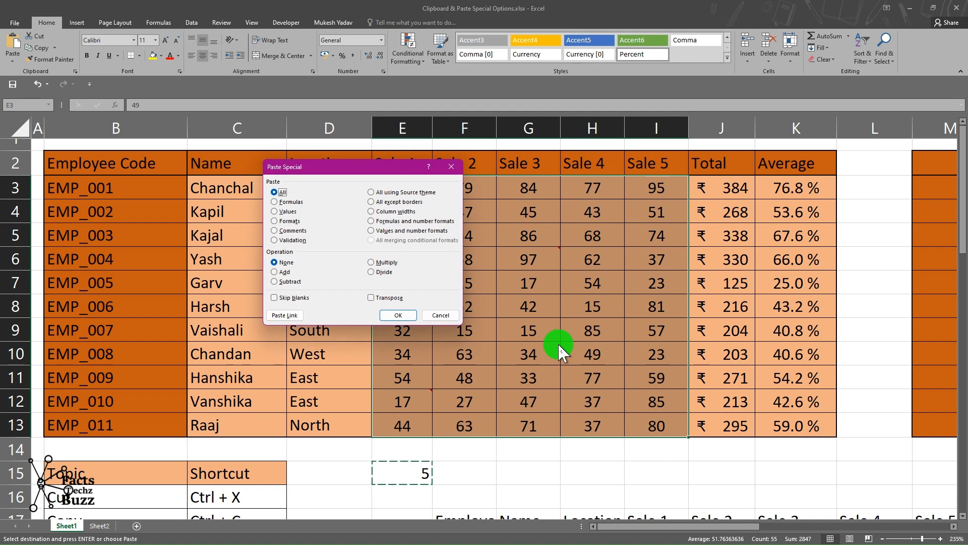
pyautogui.click(284, 282)
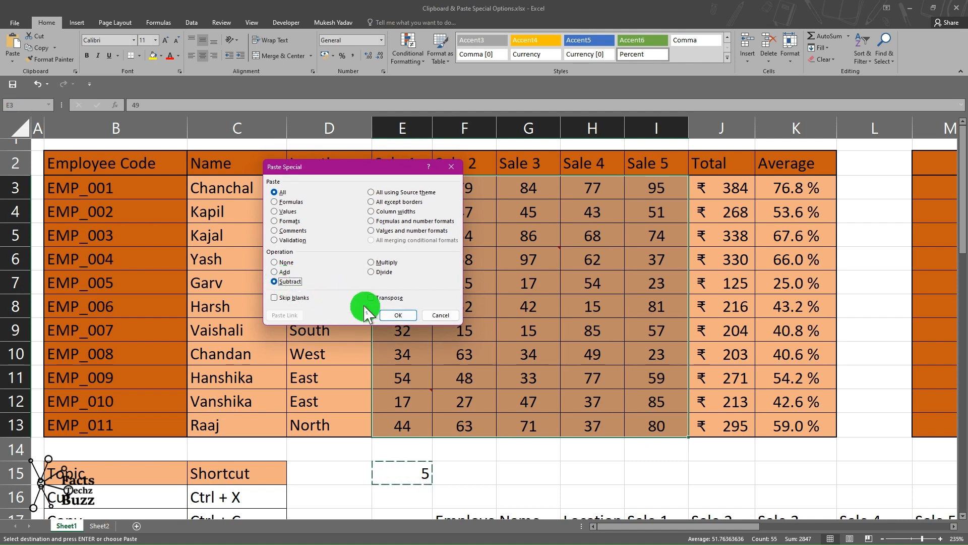
pyautogui.click(393, 315)
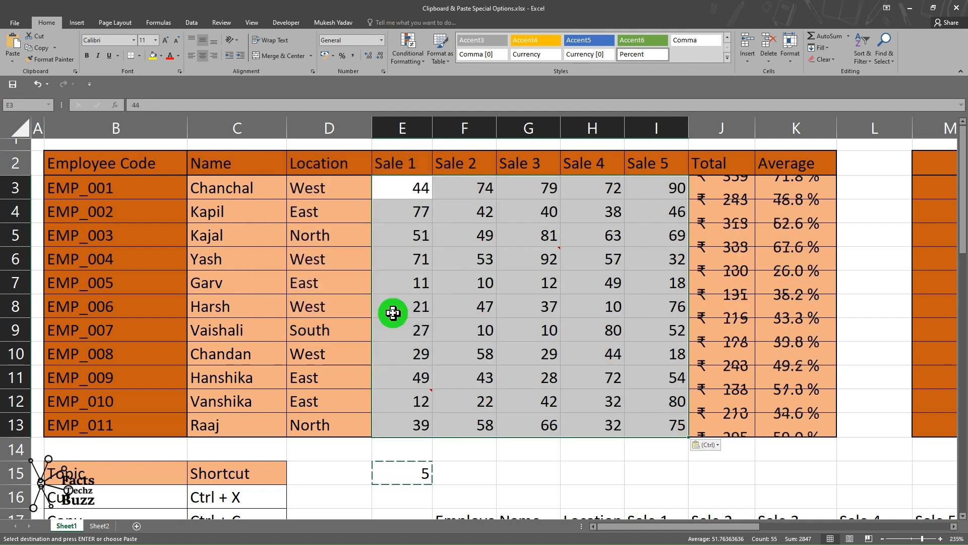
# Check the reduced sales values in several cells of the table.
pyautogui.click(580, 276)
pyautogui.moveTo(410, 188); pyautogui.dragTo(637, 422)
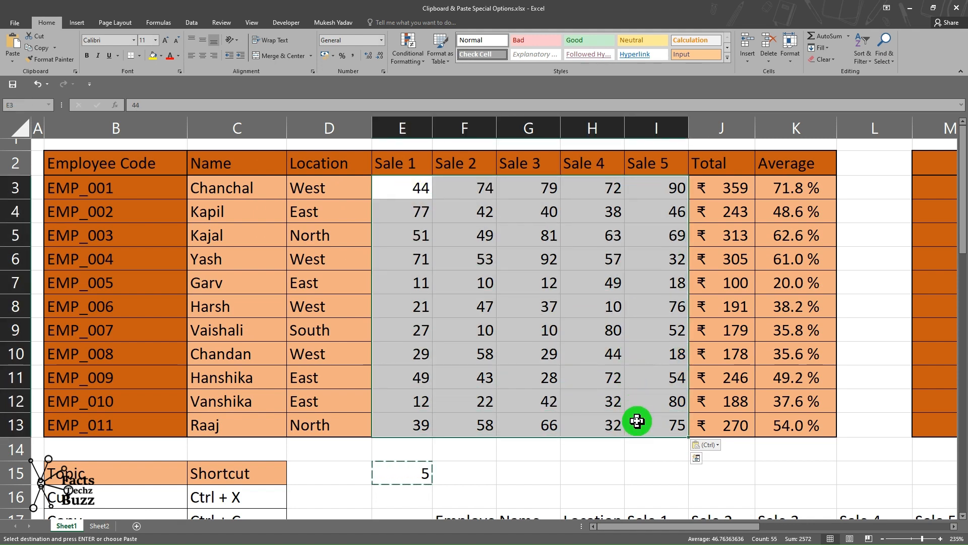
pyautogui.click(415, 184)
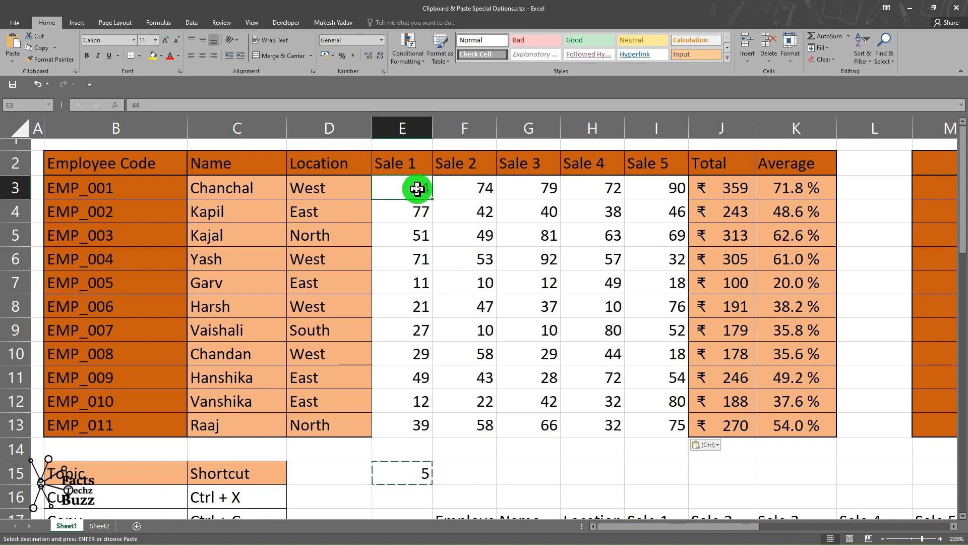
pyautogui.click(463, 188)
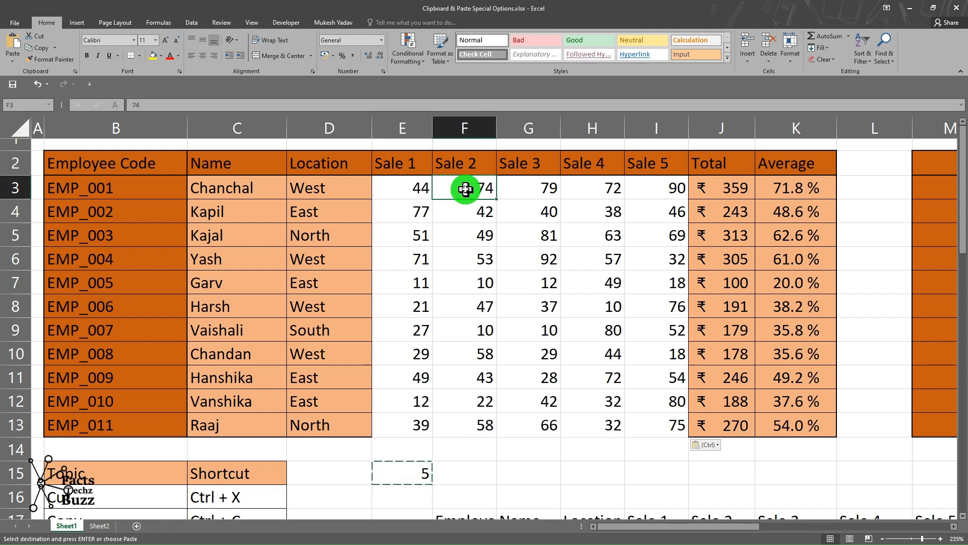
pyautogui.click(516, 261)
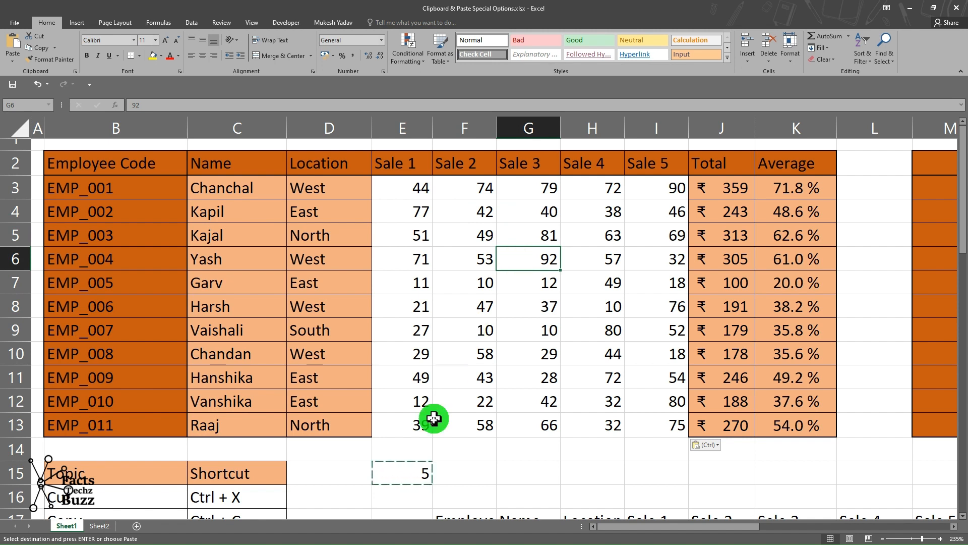
pyautogui.click(403, 474)
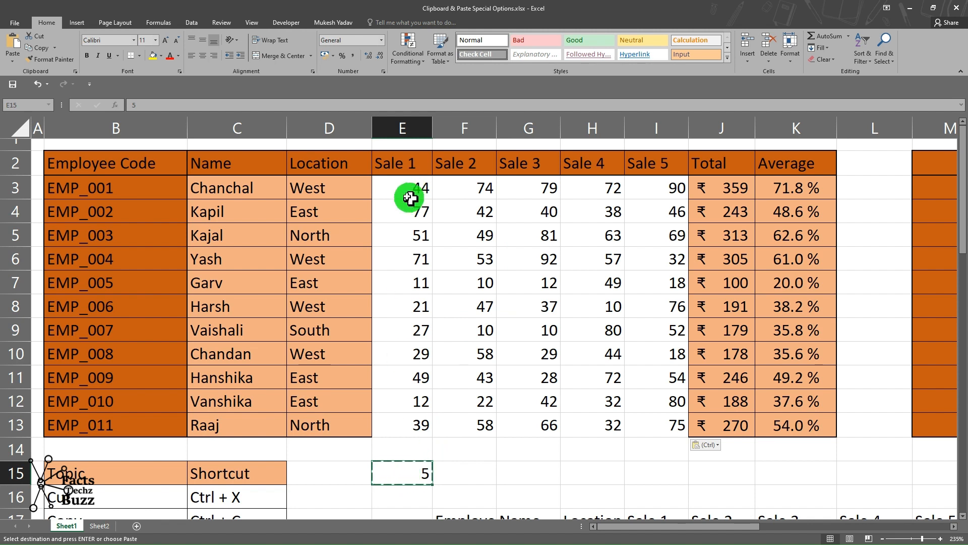
# Use Format Painter to copy the Name column's formatting onto the sales cells E3:I13.
pyautogui.click(337, 195)
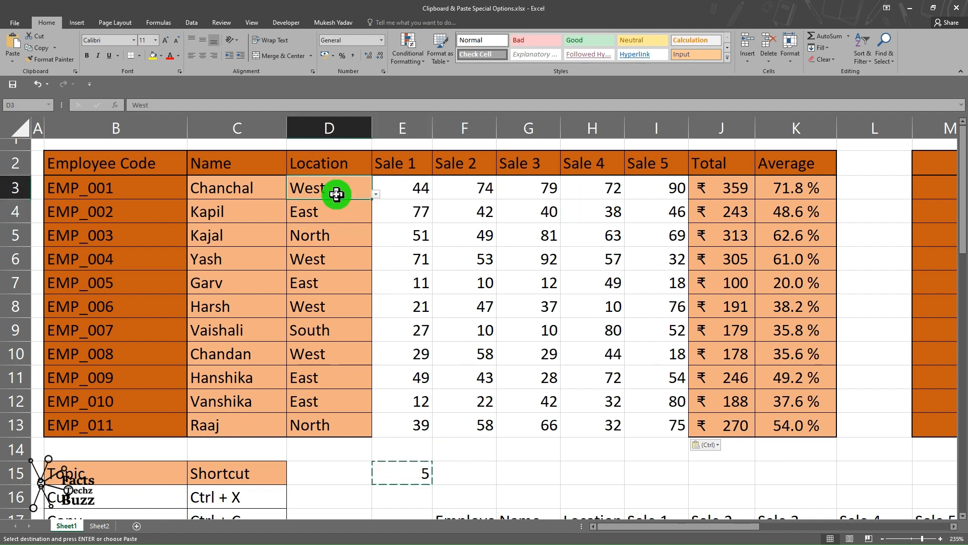
pyautogui.moveTo(227, 193); pyautogui.dragTo(242, 422)
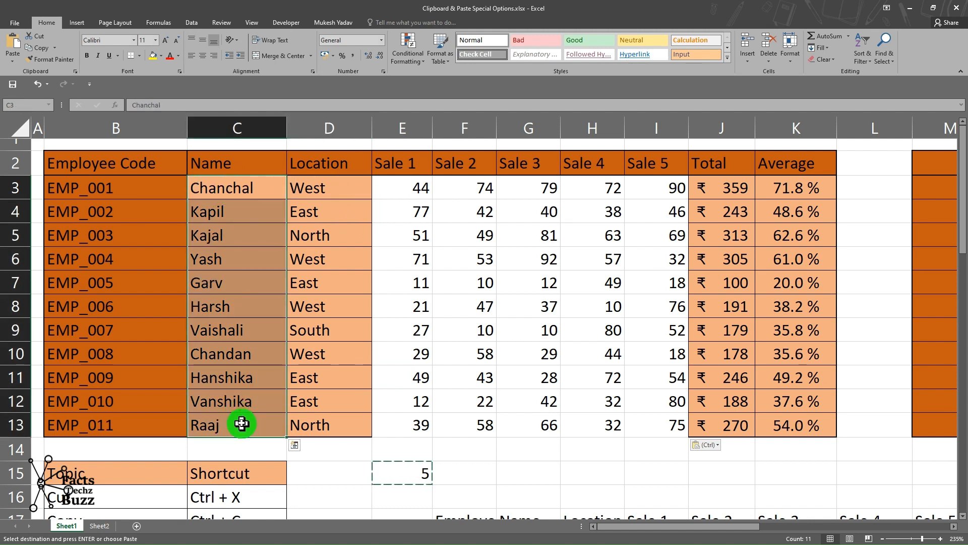
pyautogui.click(57, 65)
pyautogui.moveTo(384, 190)
pyautogui.mouseDown()
pyautogui.moveTo(629, 298)
pyautogui.moveTo(668, 407)
pyautogui.moveTo(663, 426)
pyautogui.mouseUp()
pyautogui.click(634, 378)
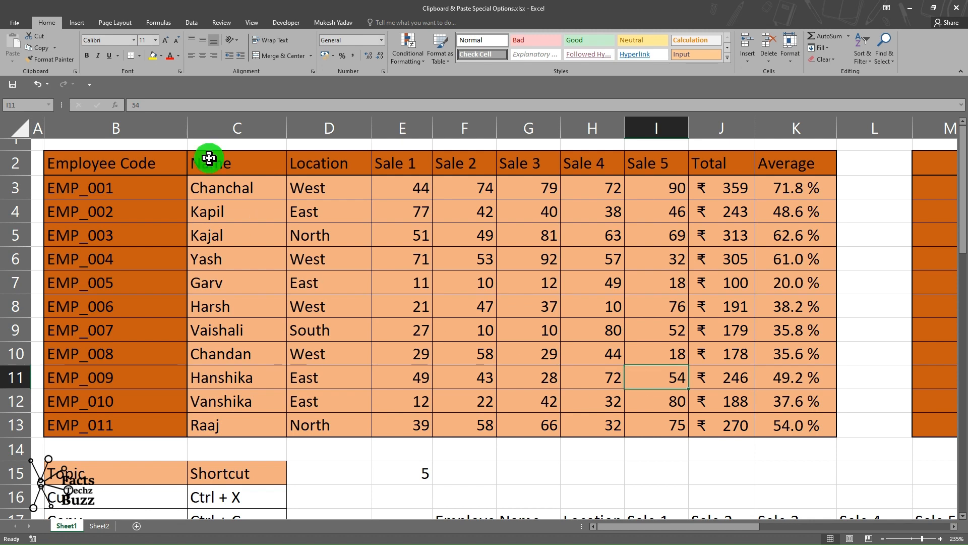
# Copy the employee table B2:K13 and Paste Special it with Transpose at cell E47.
pyautogui.moveTo(112, 161); pyautogui.dragTo(785, 419)
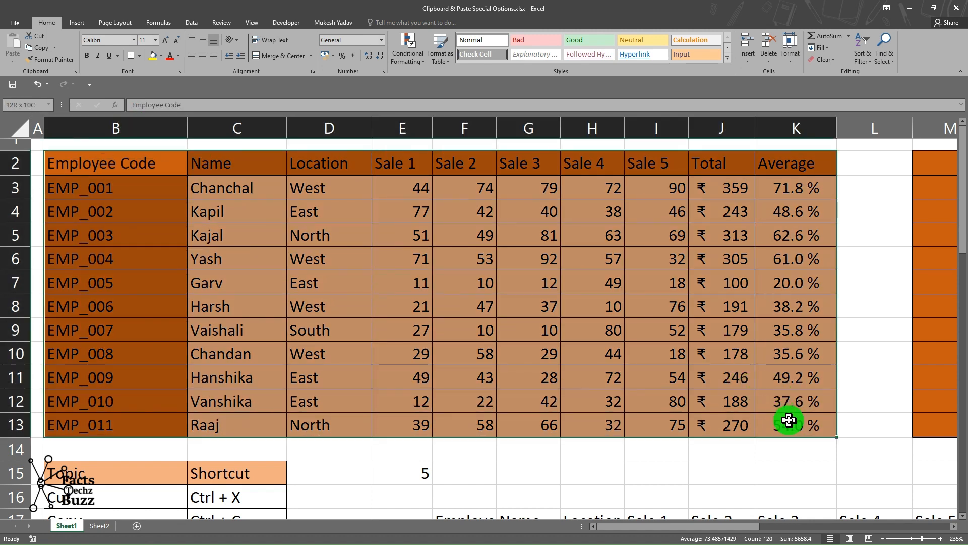
pyautogui.hotkey('ctrl', 'c')
pyautogui.scroll(-4, 706, 311)
pyautogui.scroll(4, 706, 311)
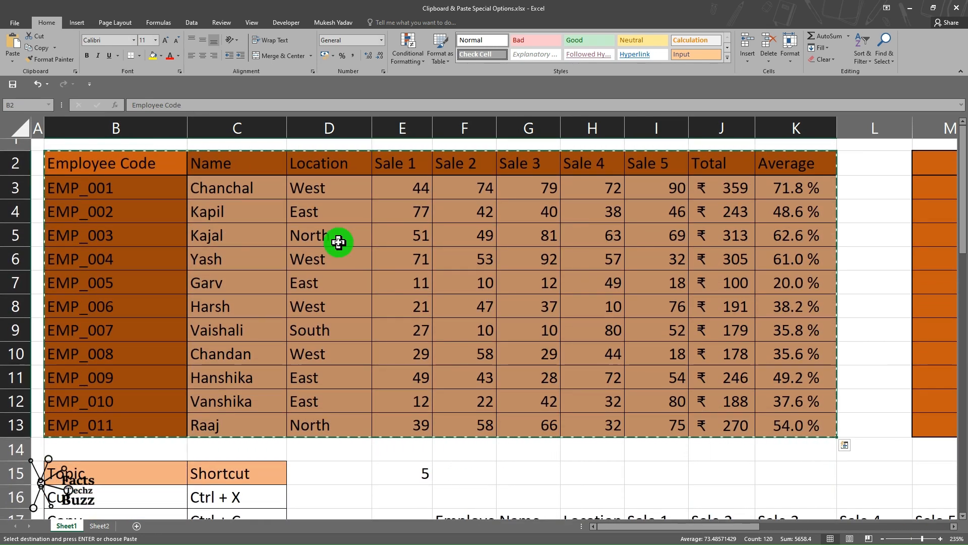
pyautogui.scroll(-1, 339, 243)
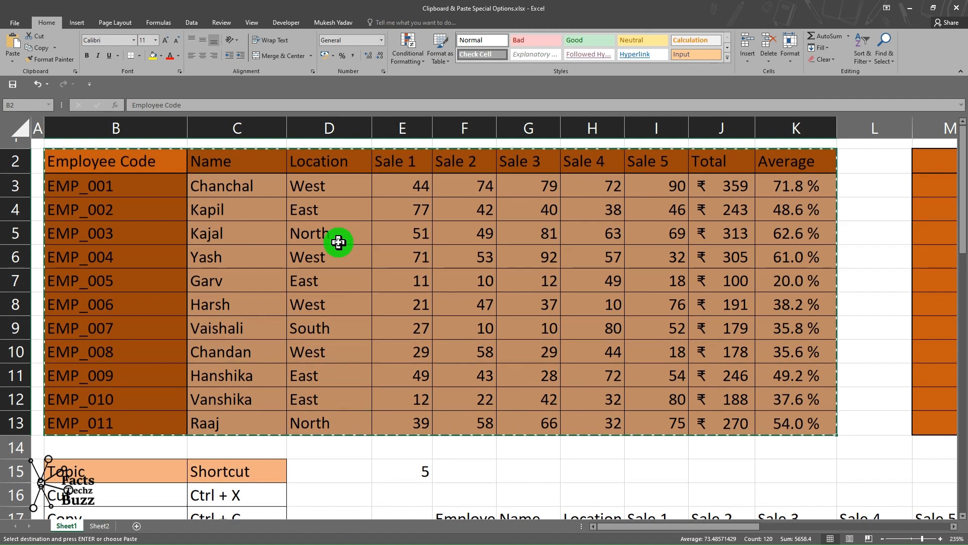
pyautogui.scroll(1, 338, 243)
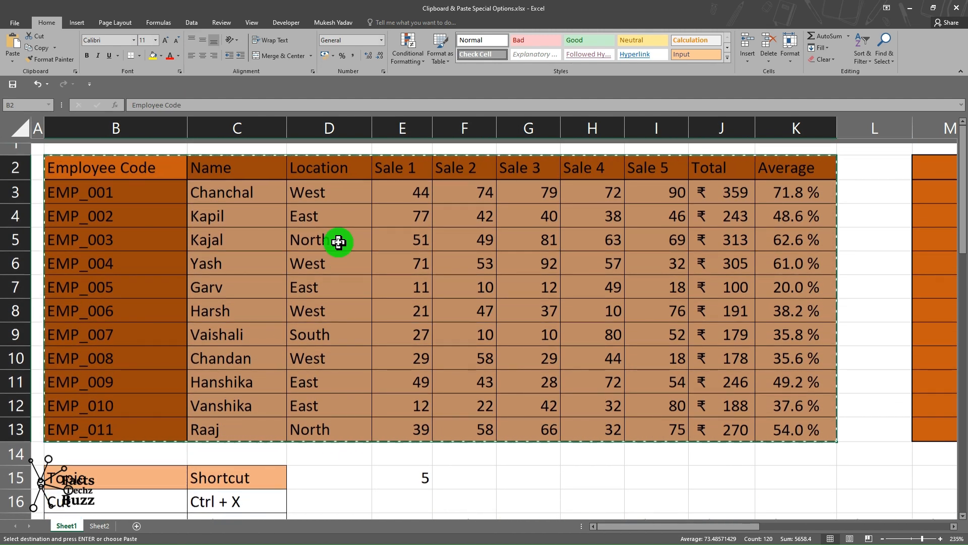
pyautogui.scroll(-11, 339, 242)
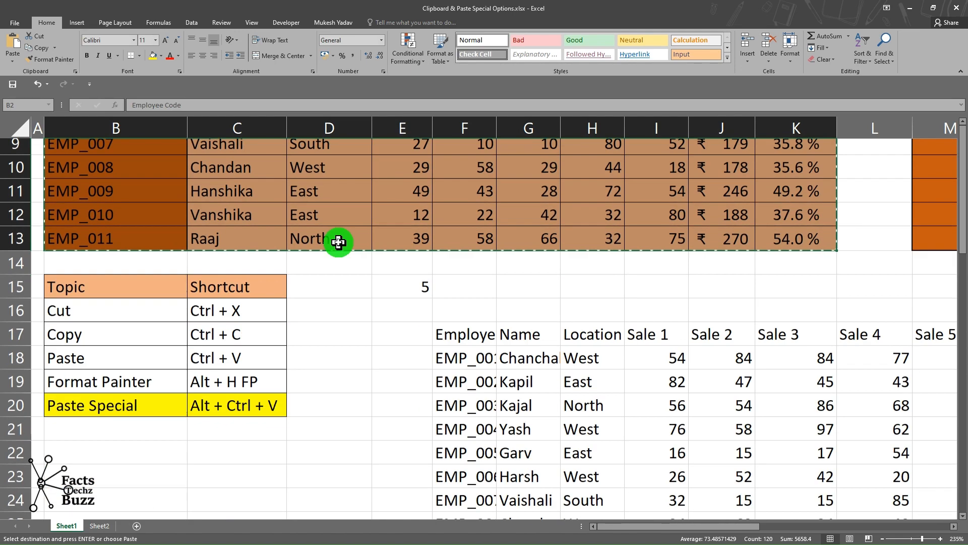
pyautogui.scroll(-3, 339, 242)
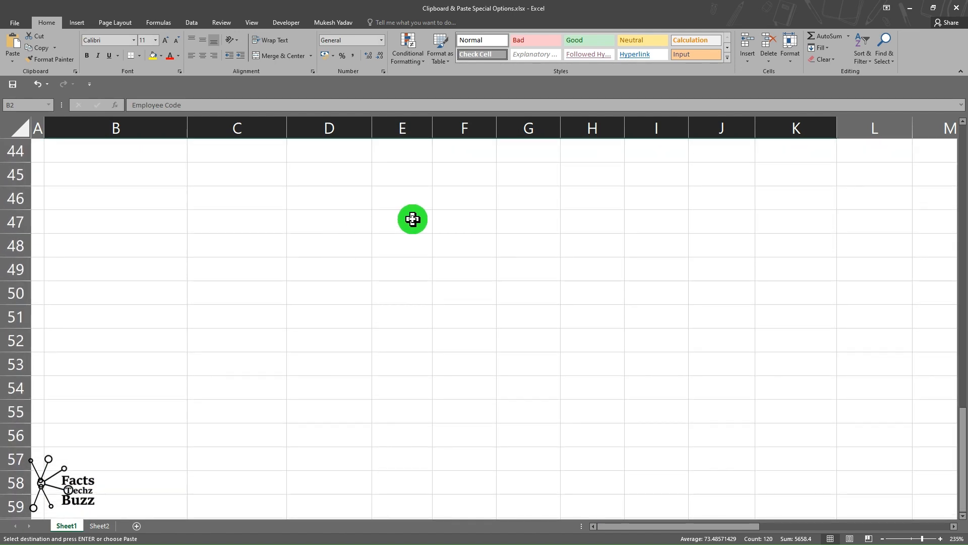
pyautogui.click(412, 218)
pyautogui.hotkey('ctrl', 'alt', 'v')
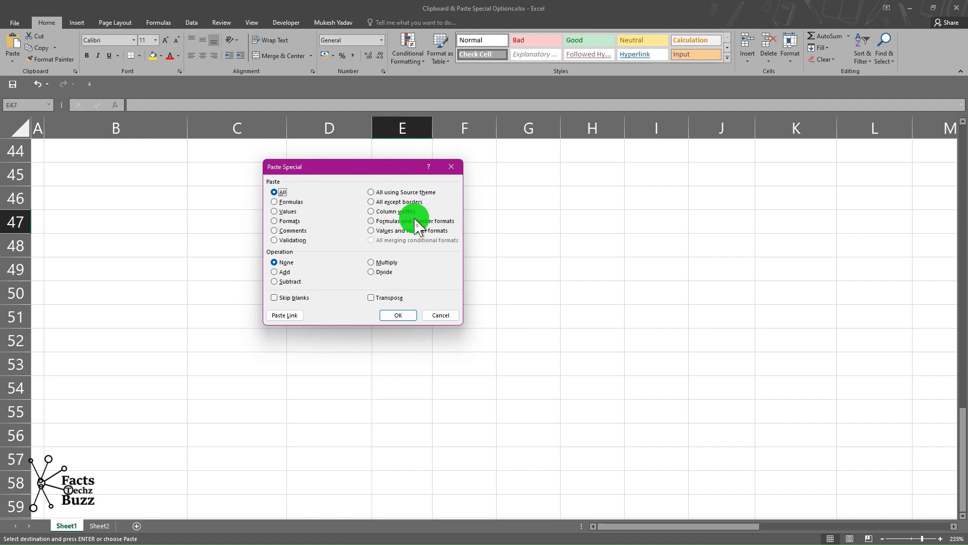
pyautogui.click(375, 297)
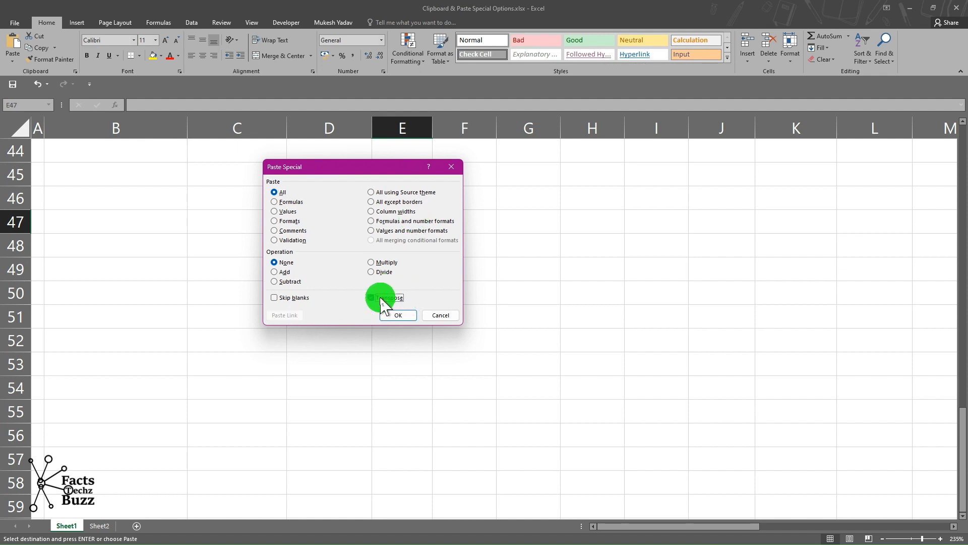
pyautogui.click(390, 313)
# Copy the transposed table E47:P56 and Paste Special it with Transpose again at cell F58.
pyautogui.hscroll(5, 563, 319)
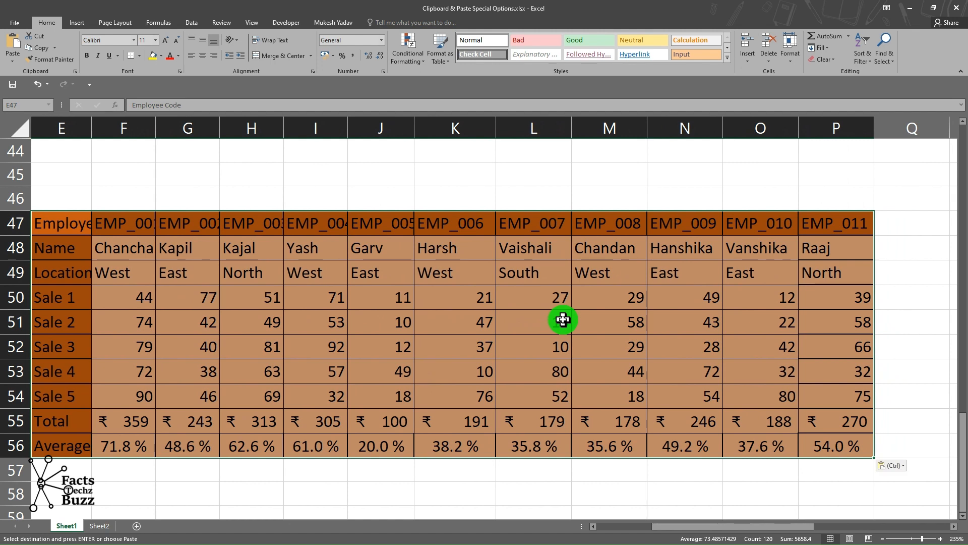
pyautogui.hotkey('ctrl', 'c')
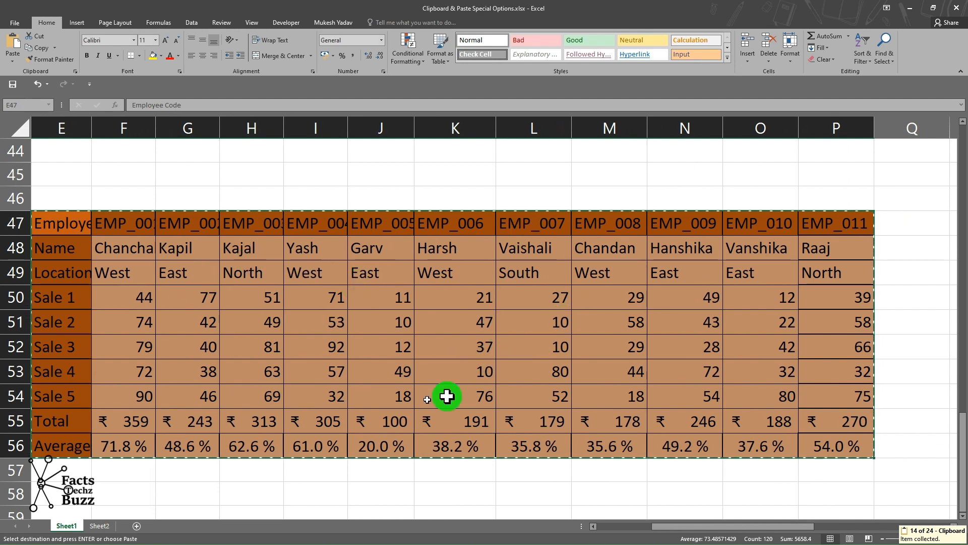
pyautogui.scroll(-1, 410, 343)
pyautogui.click(123, 391)
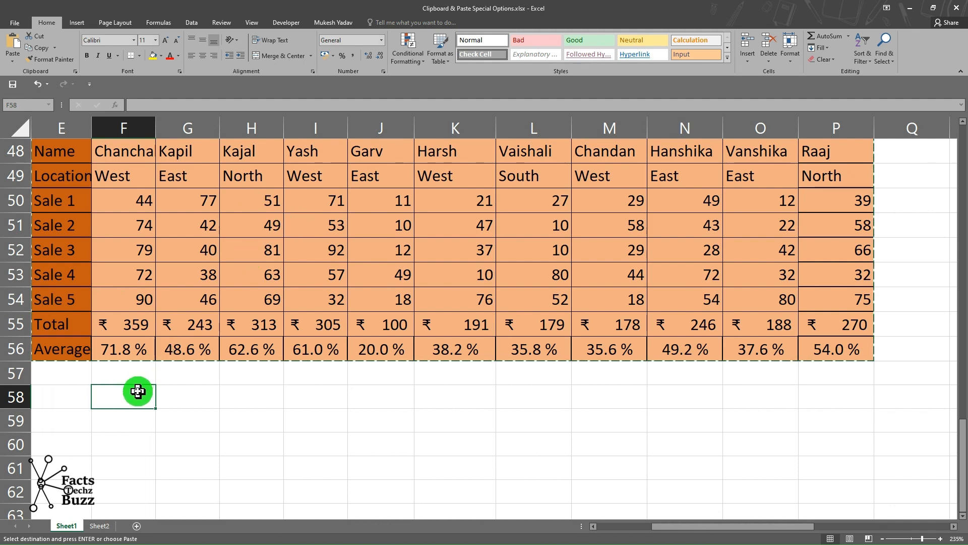
pyautogui.hotkey('ctrl', 'alt', 'v')
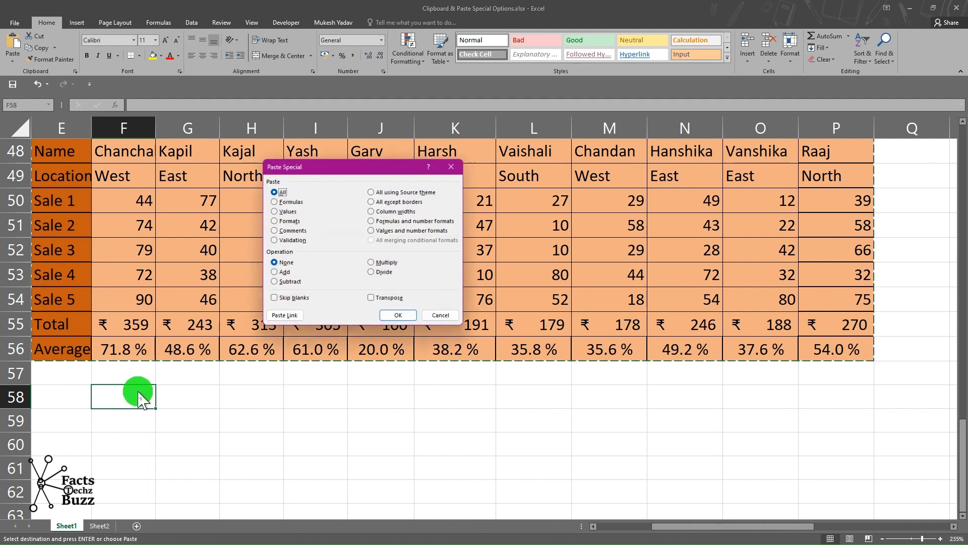
pyautogui.click(373, 297)
pyautogui.click(396, 314)
pyautogui.scroll(-3, 346, 443)
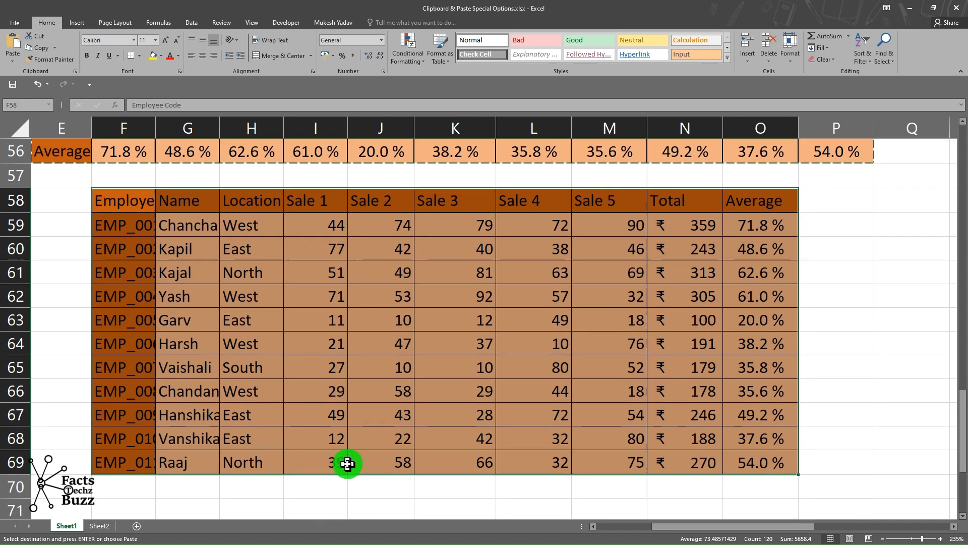
pyautogui.click(503, 301)
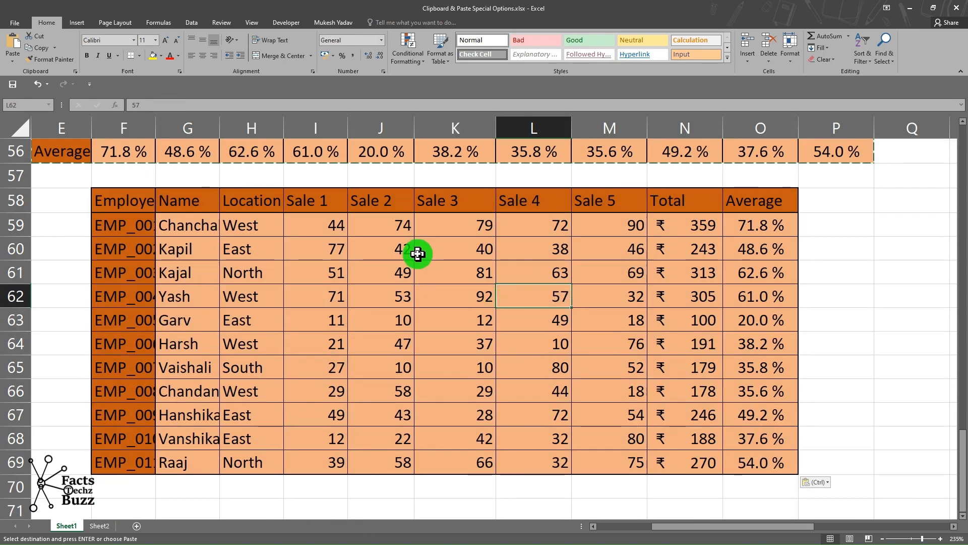